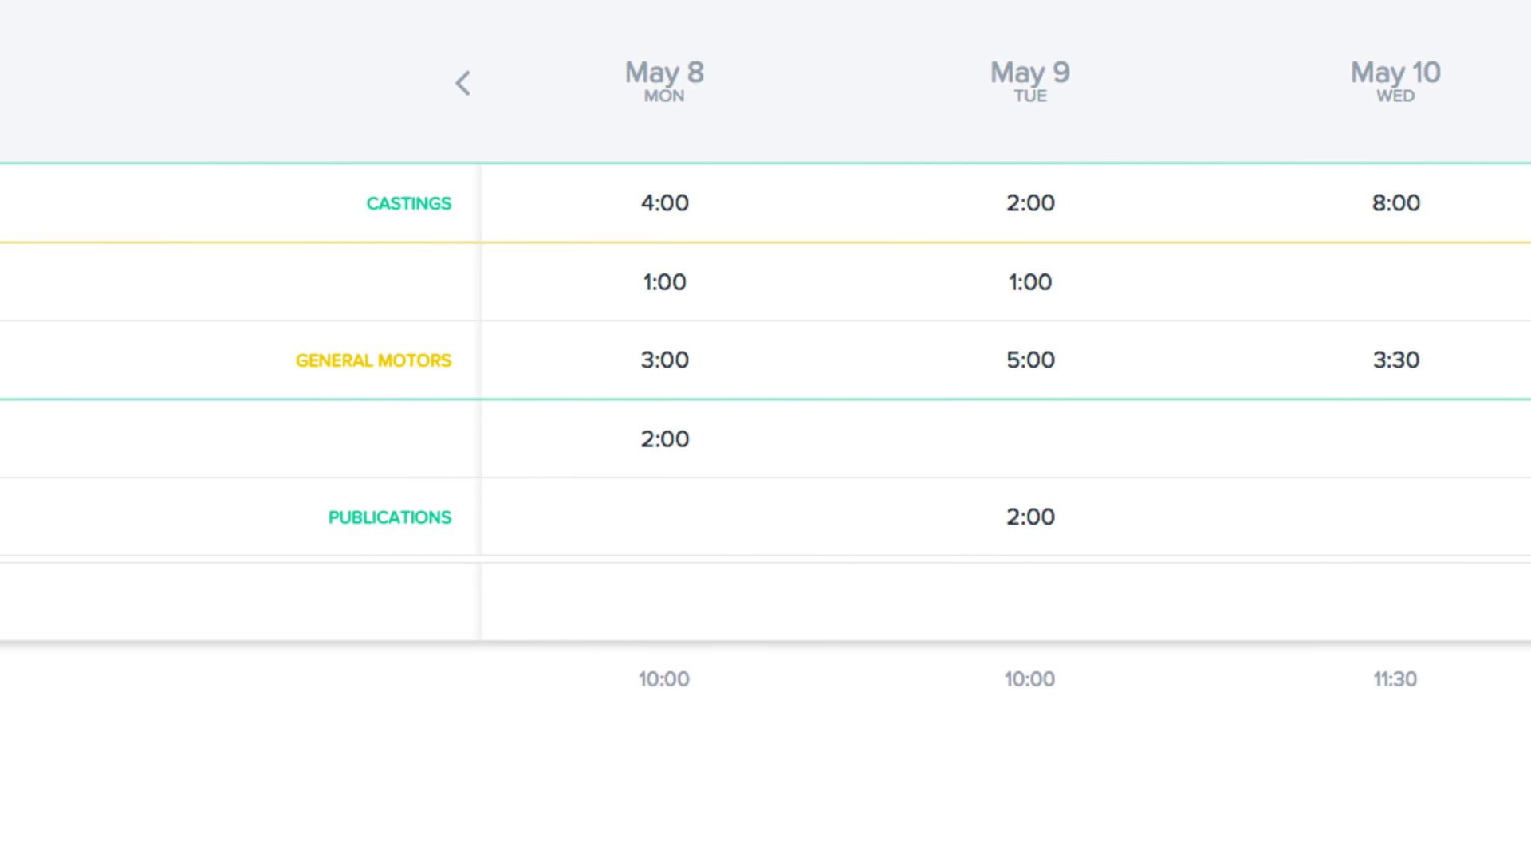
Step: Check per-project hours on the segments of the Projects donut chart
mouse_move(683, 236)
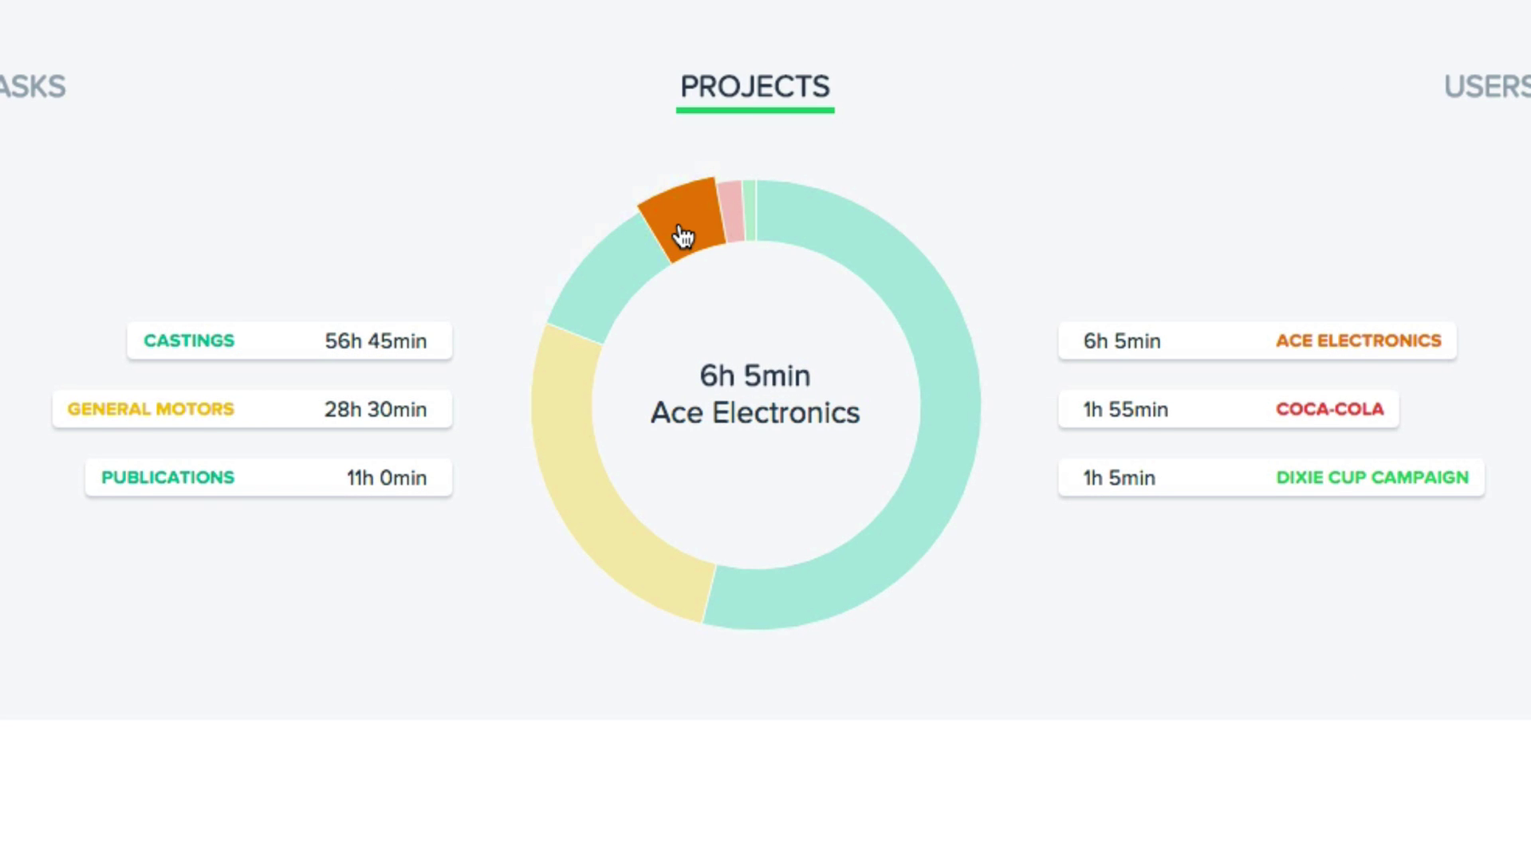
mouse_move(750, 220)
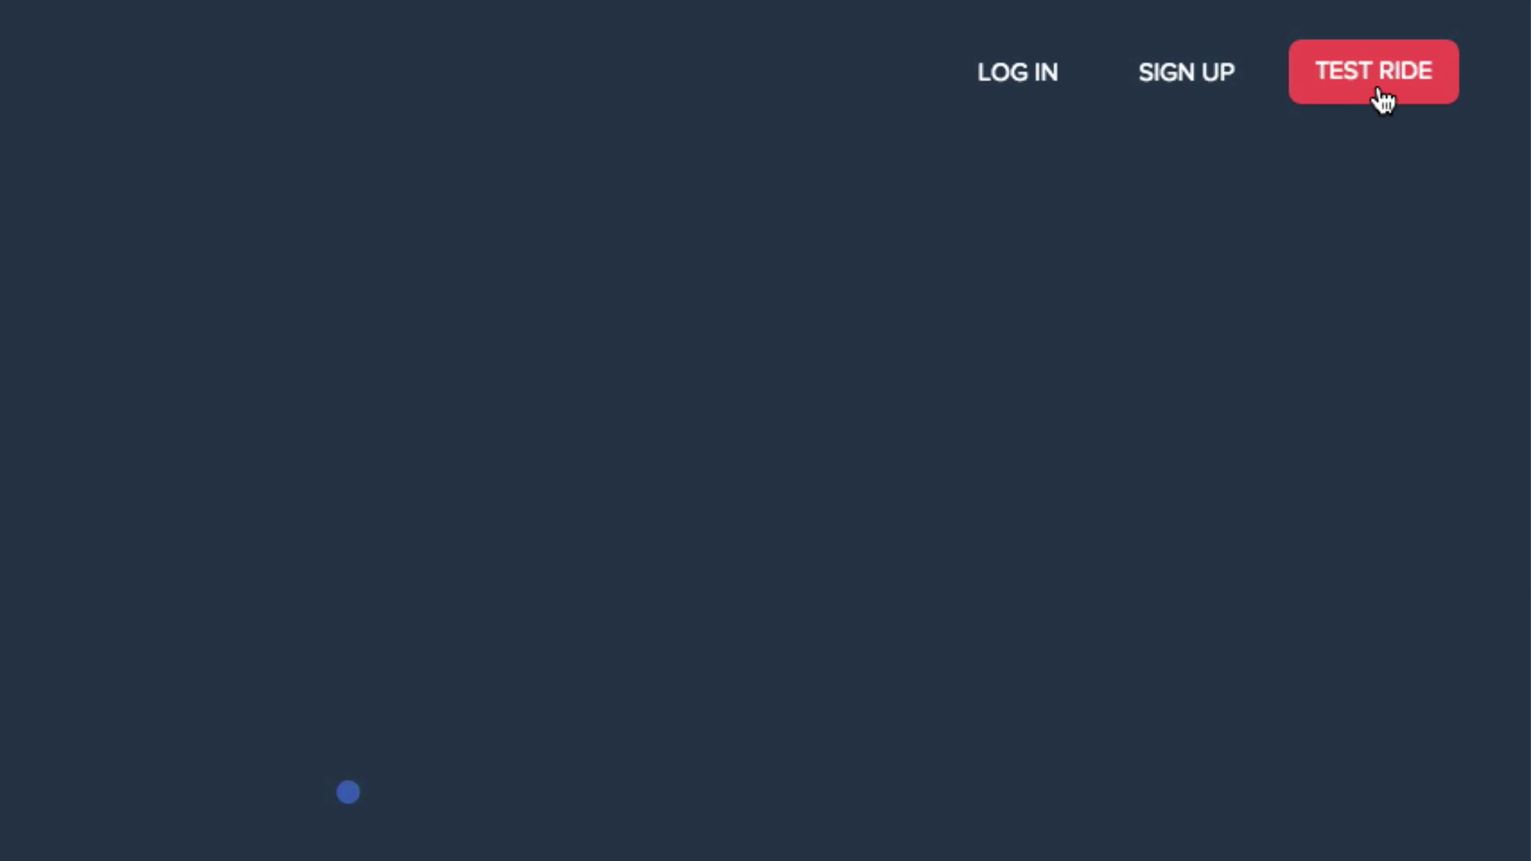
Step: Launch the TEST RIDE demo workspace
click(1379, 92)
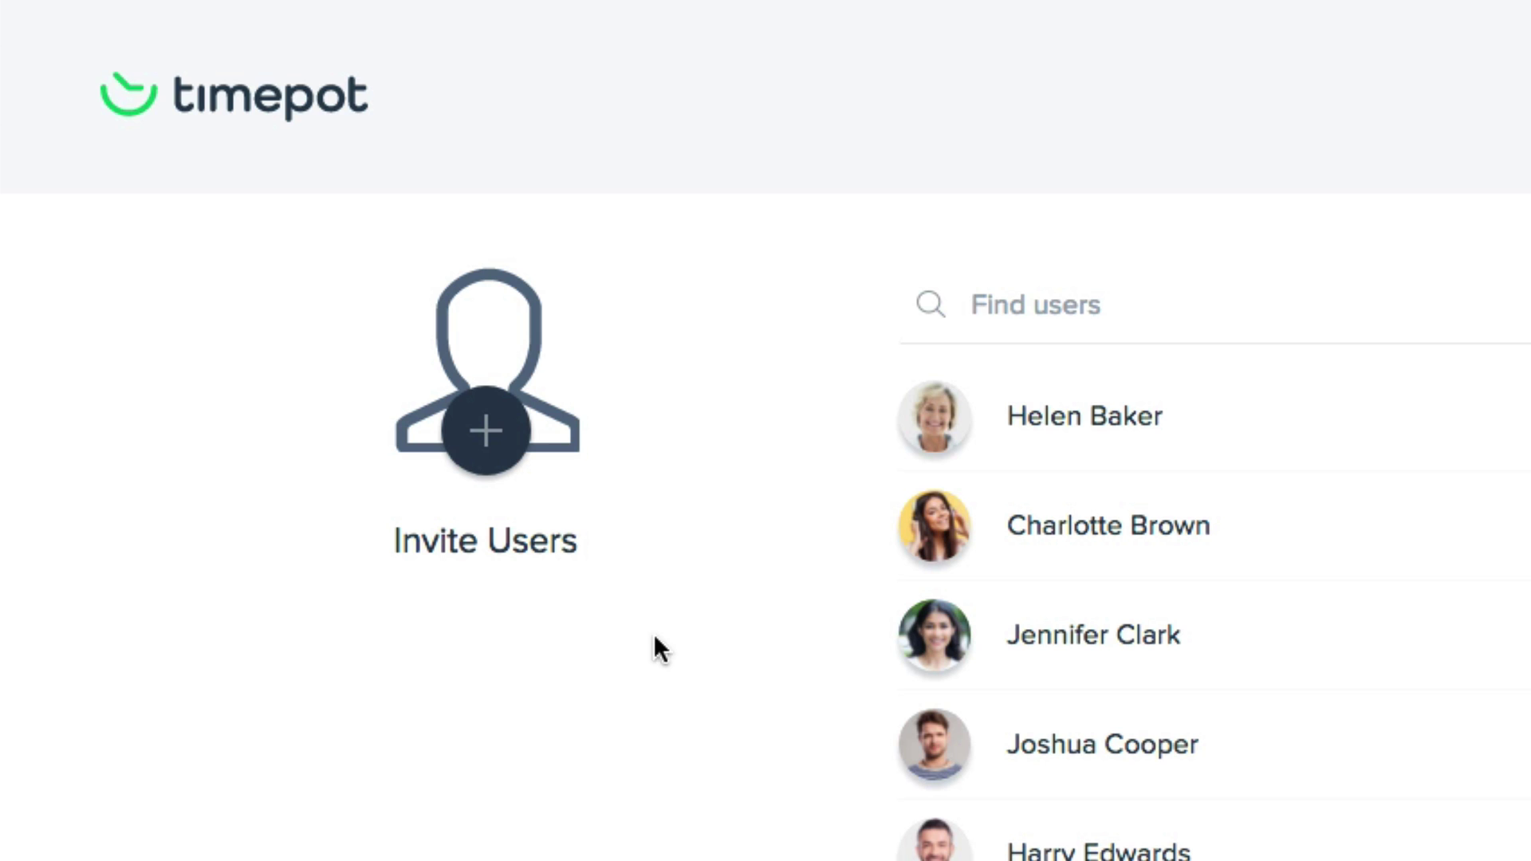
Step: Enter the colleague's e-mail address in the Add Users invite dialog and send it
click(491, 431)
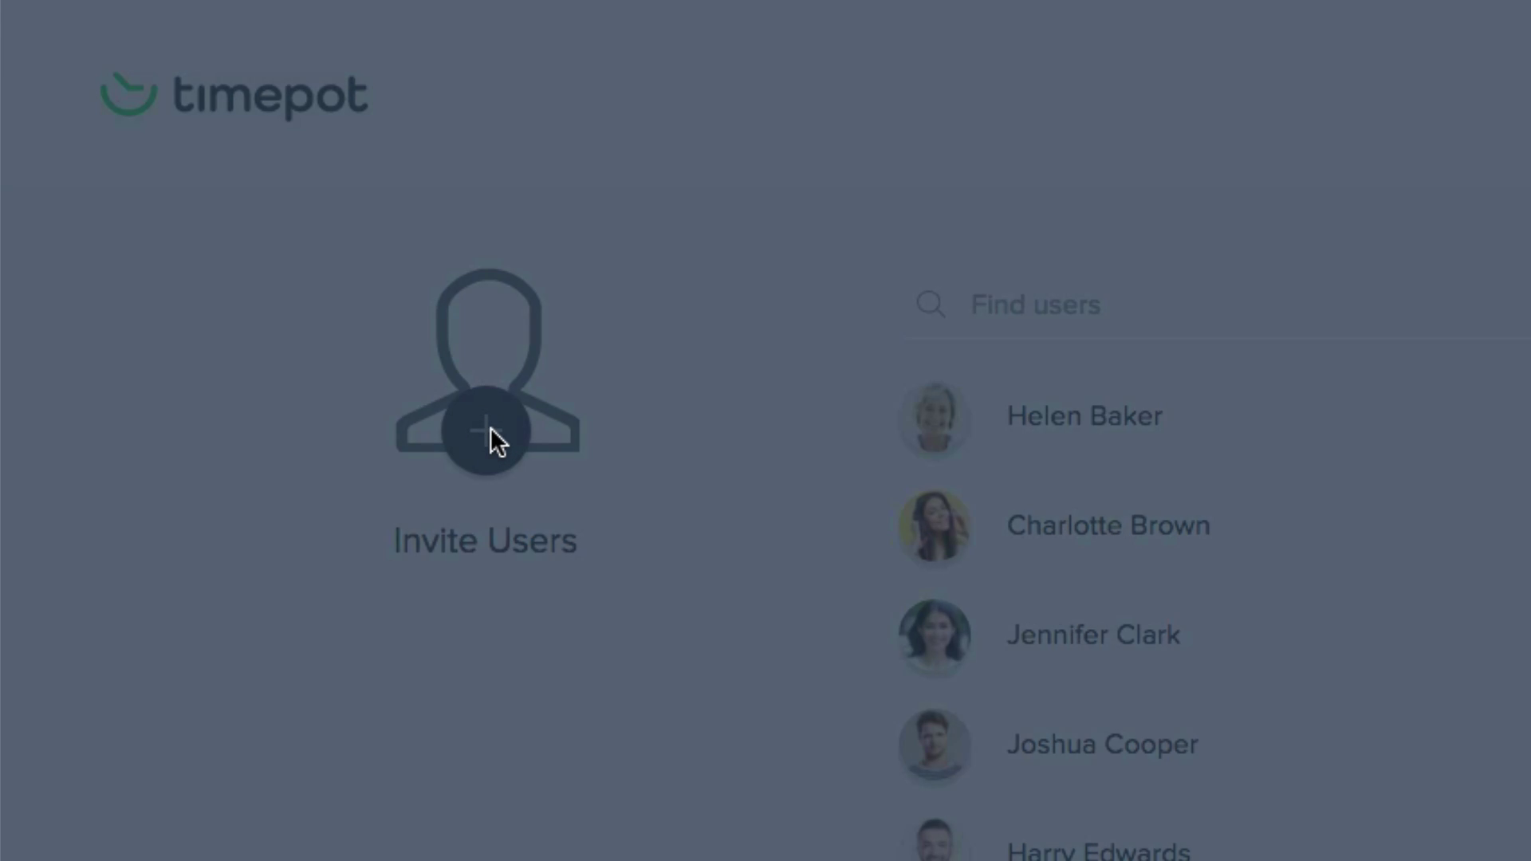
text(john@email.com)
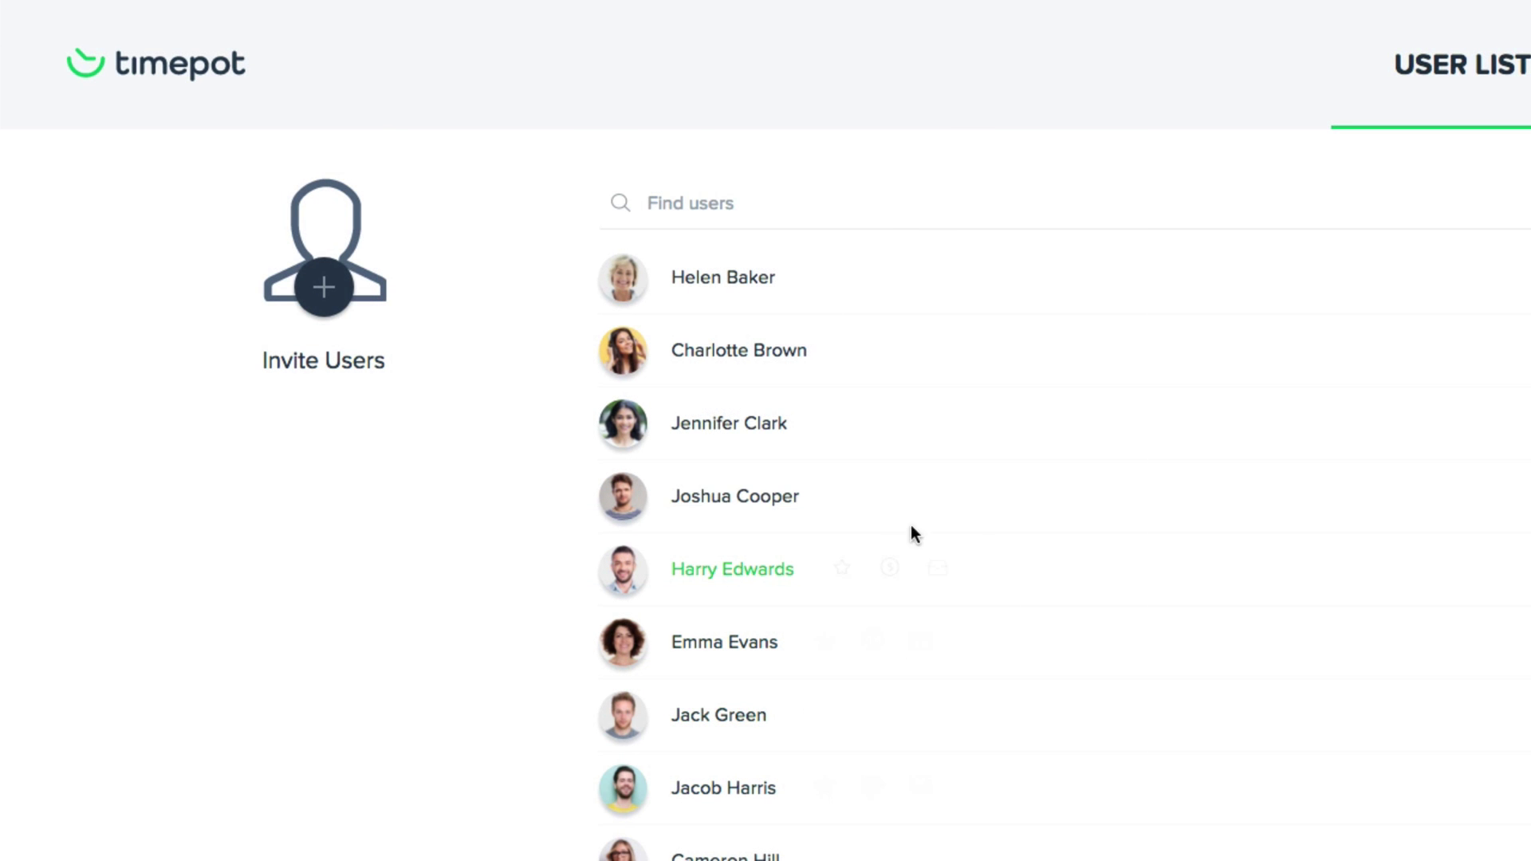
mouse_move(838, 451)
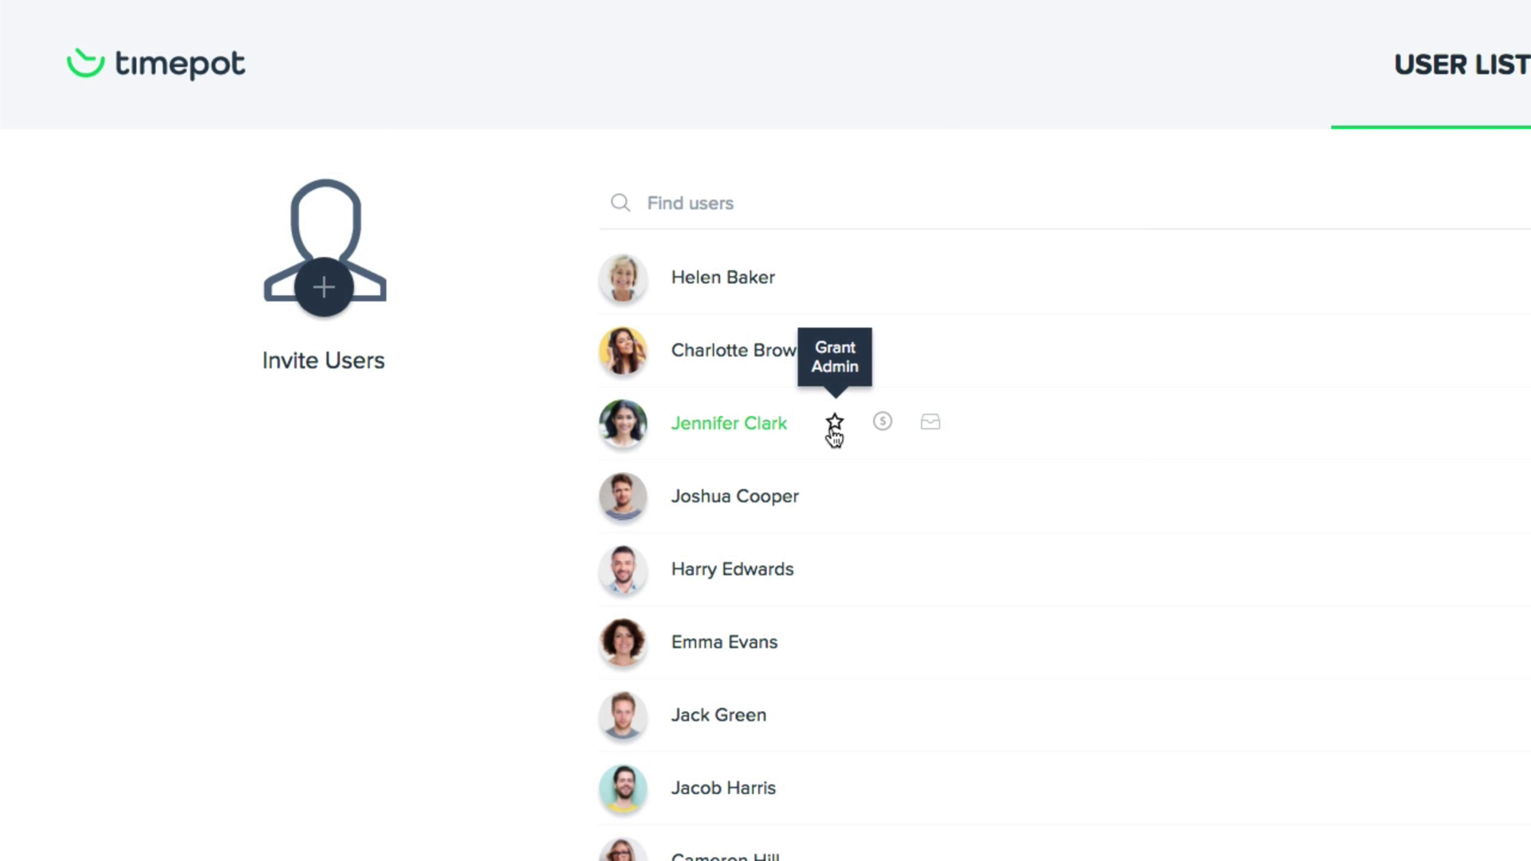
Step: View the team member's past hourly rates in the Finances window, closing it unchanged
click(881, 428)
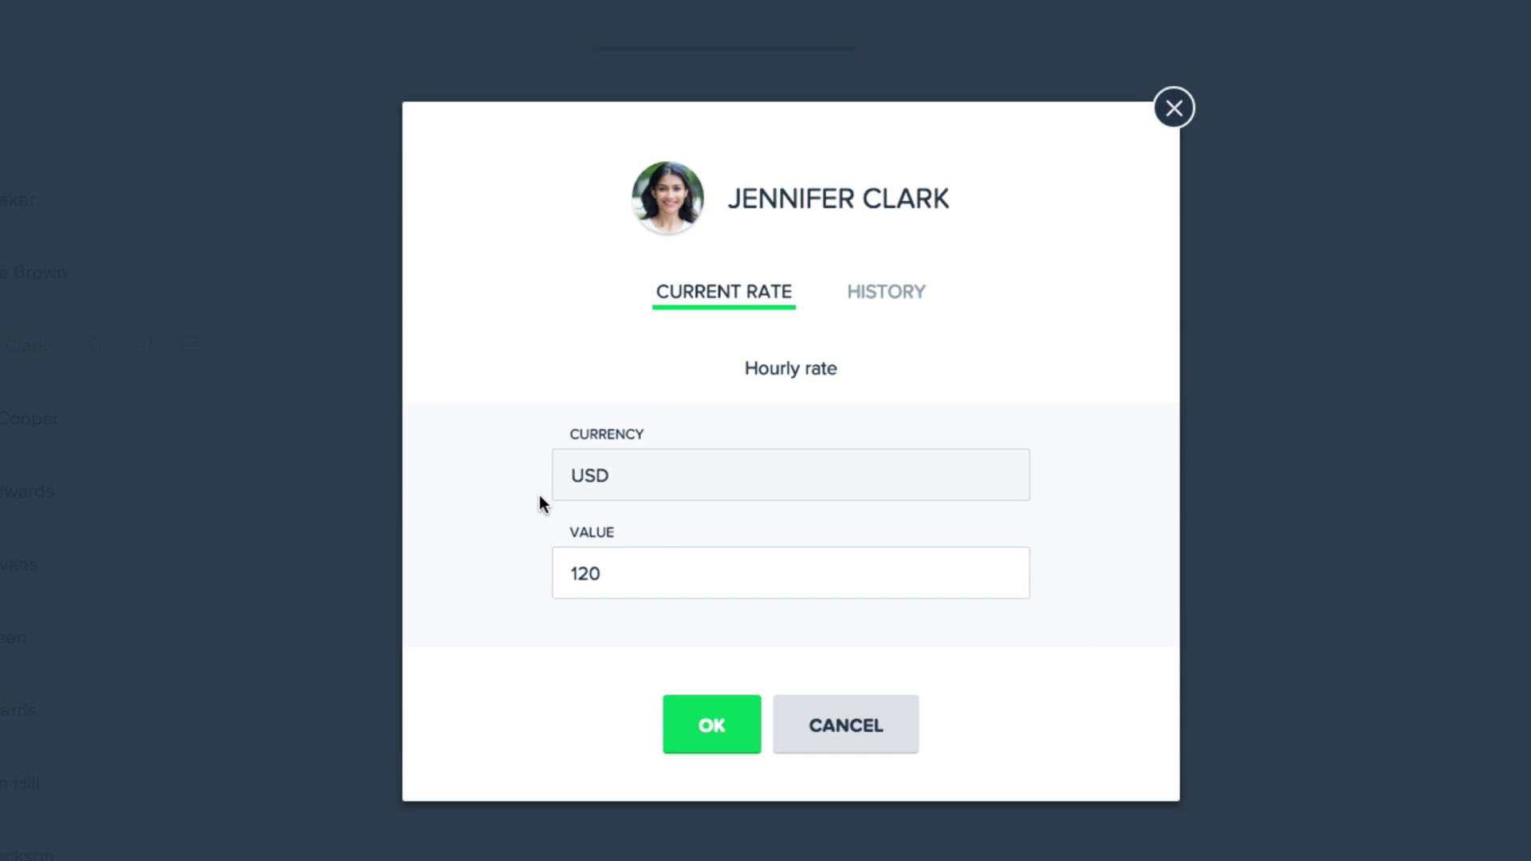
click(873, 295)
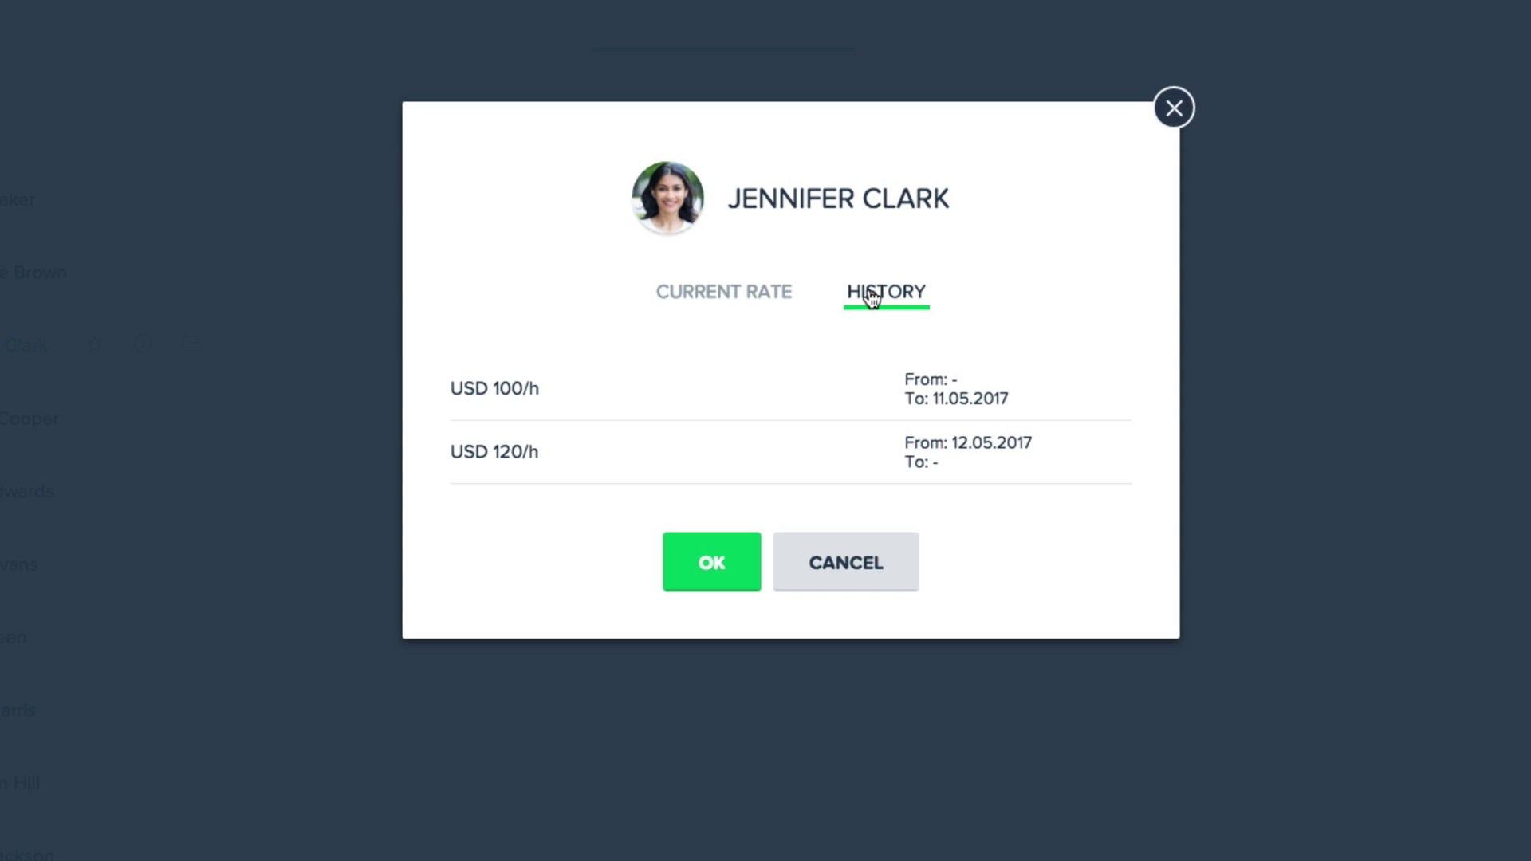
click(858, 563)
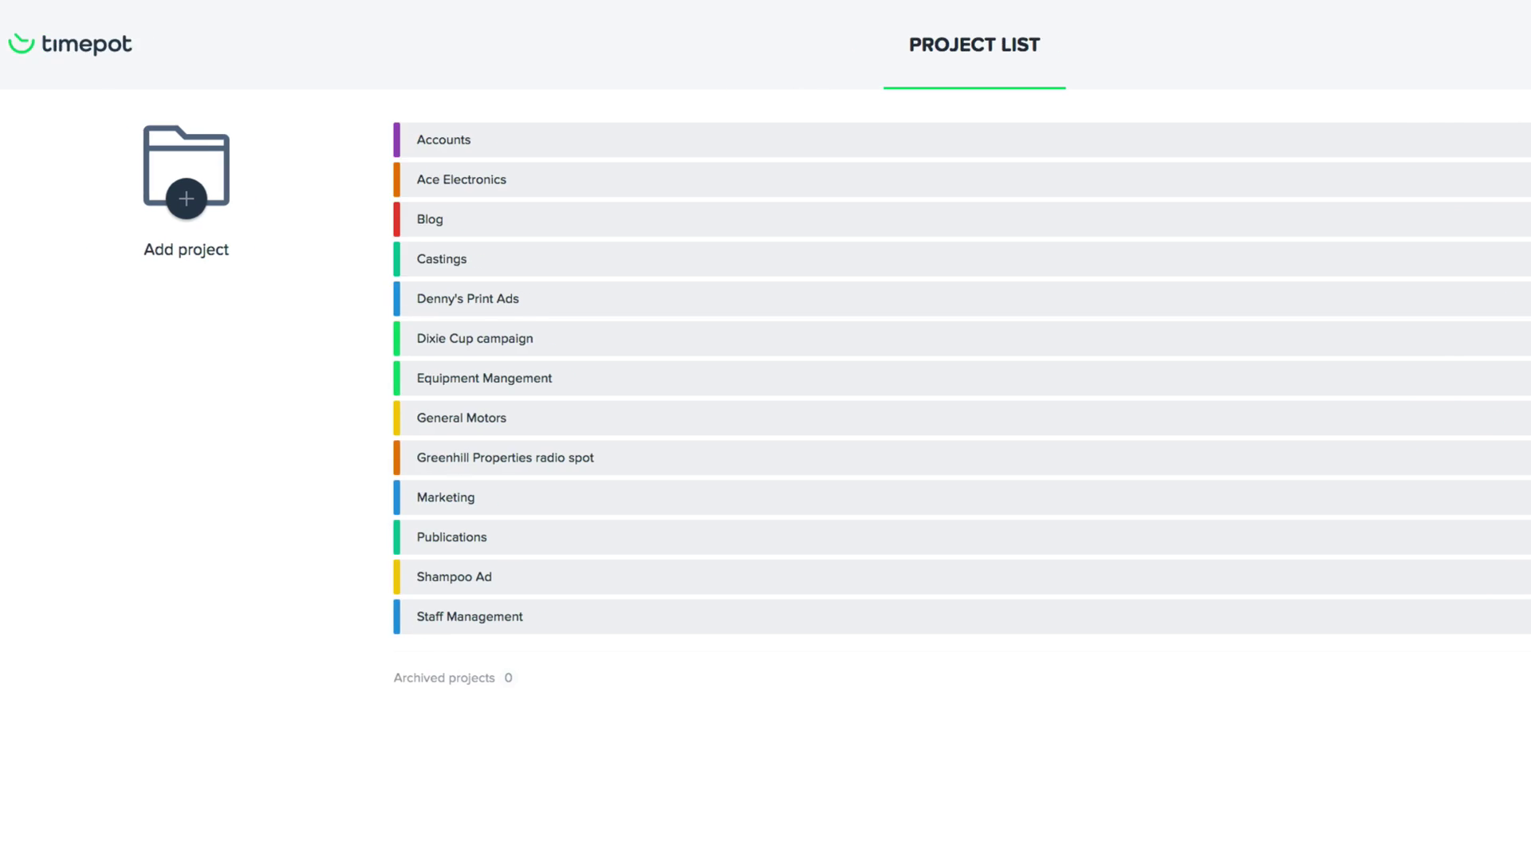
Step: Create a new red project named 'Coca-Cola'
click(231, 206)
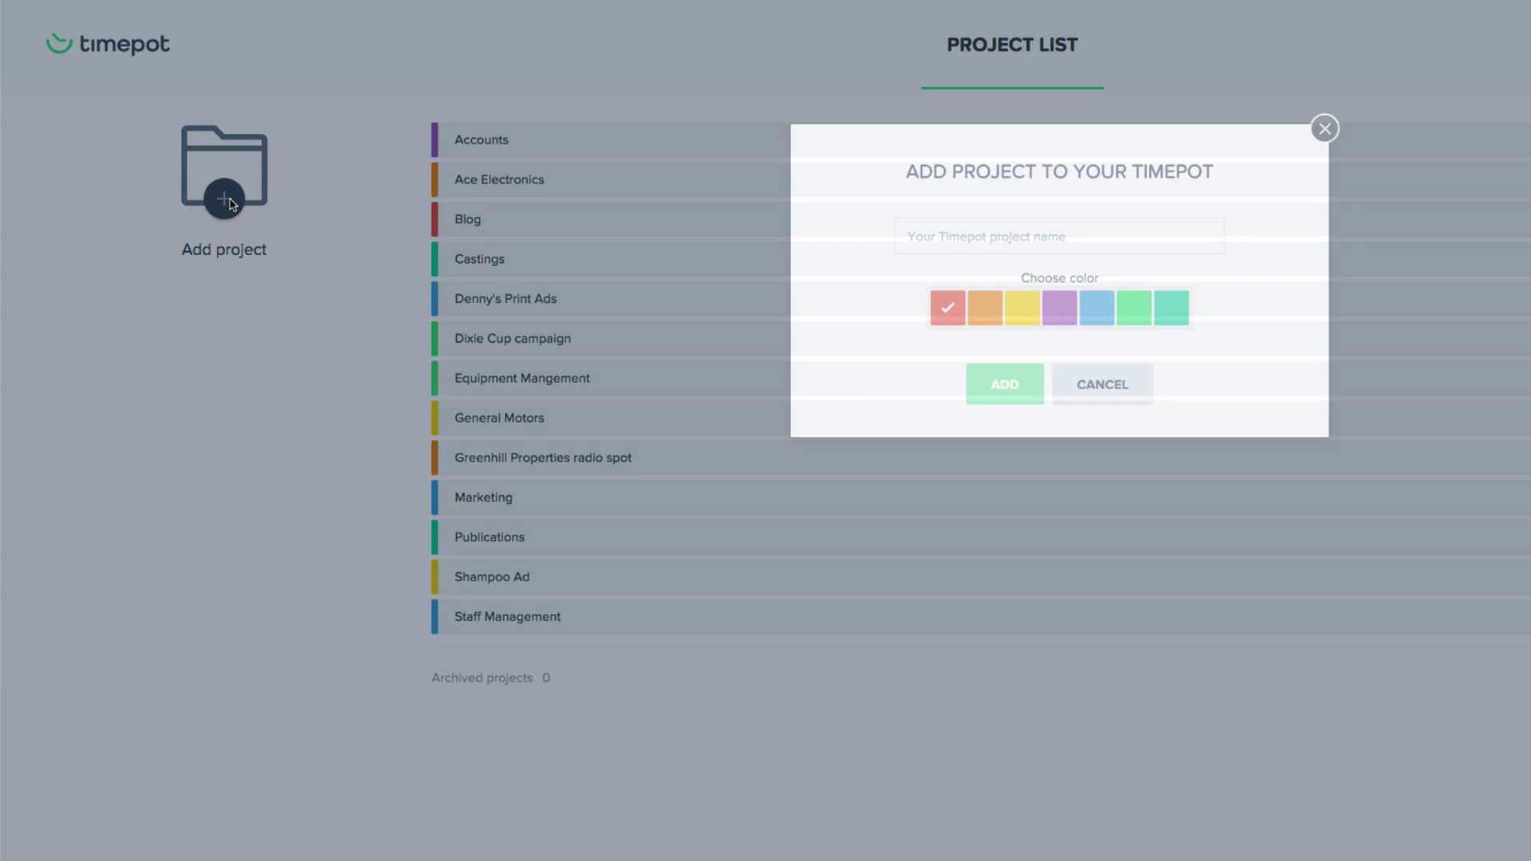
click(977, 242)
text(Coca-Cola)
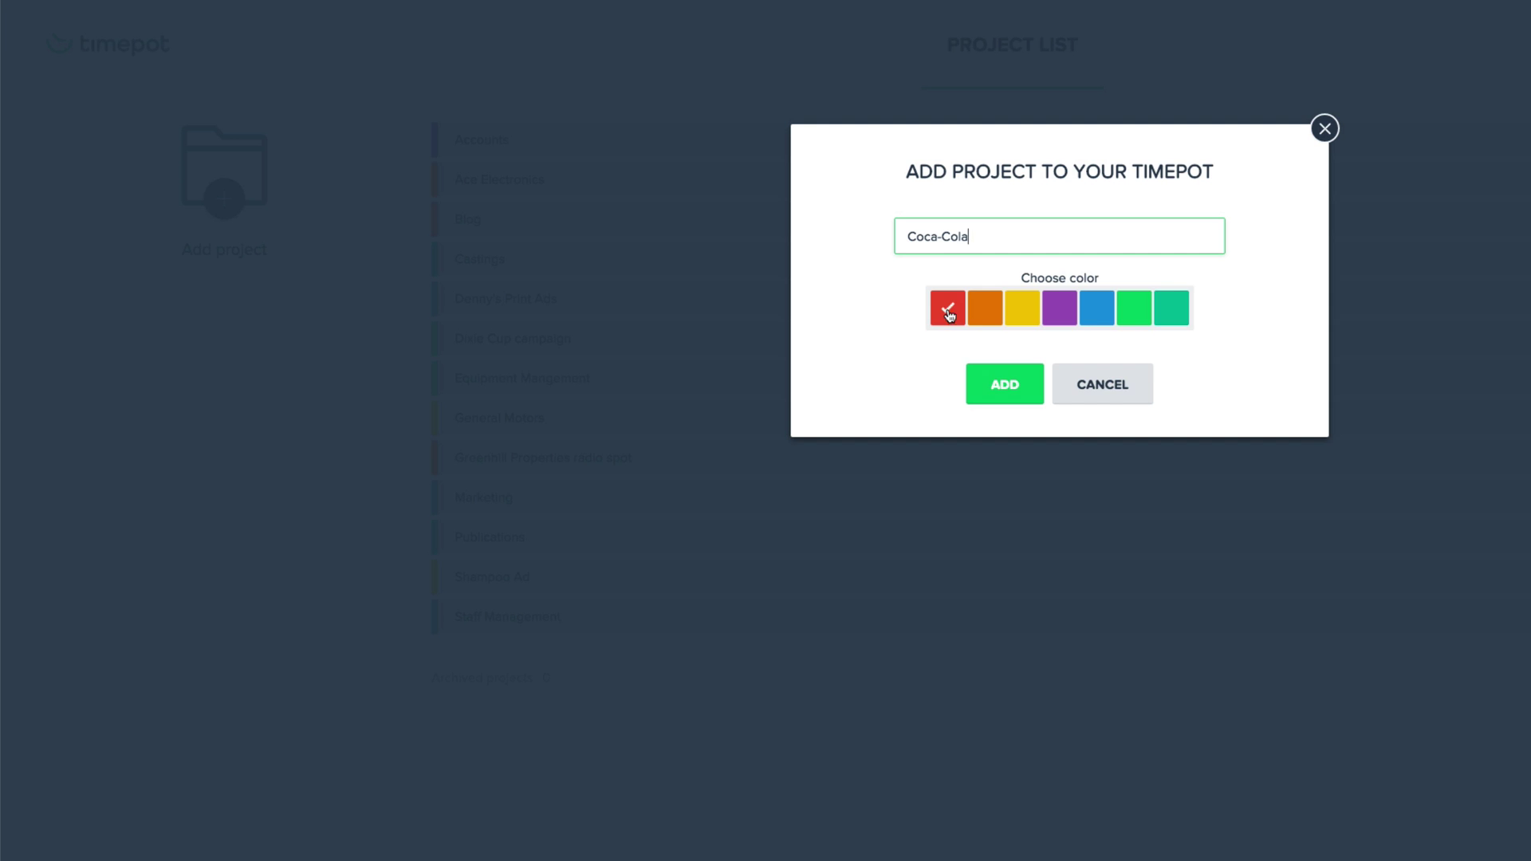
click(1005, 384)
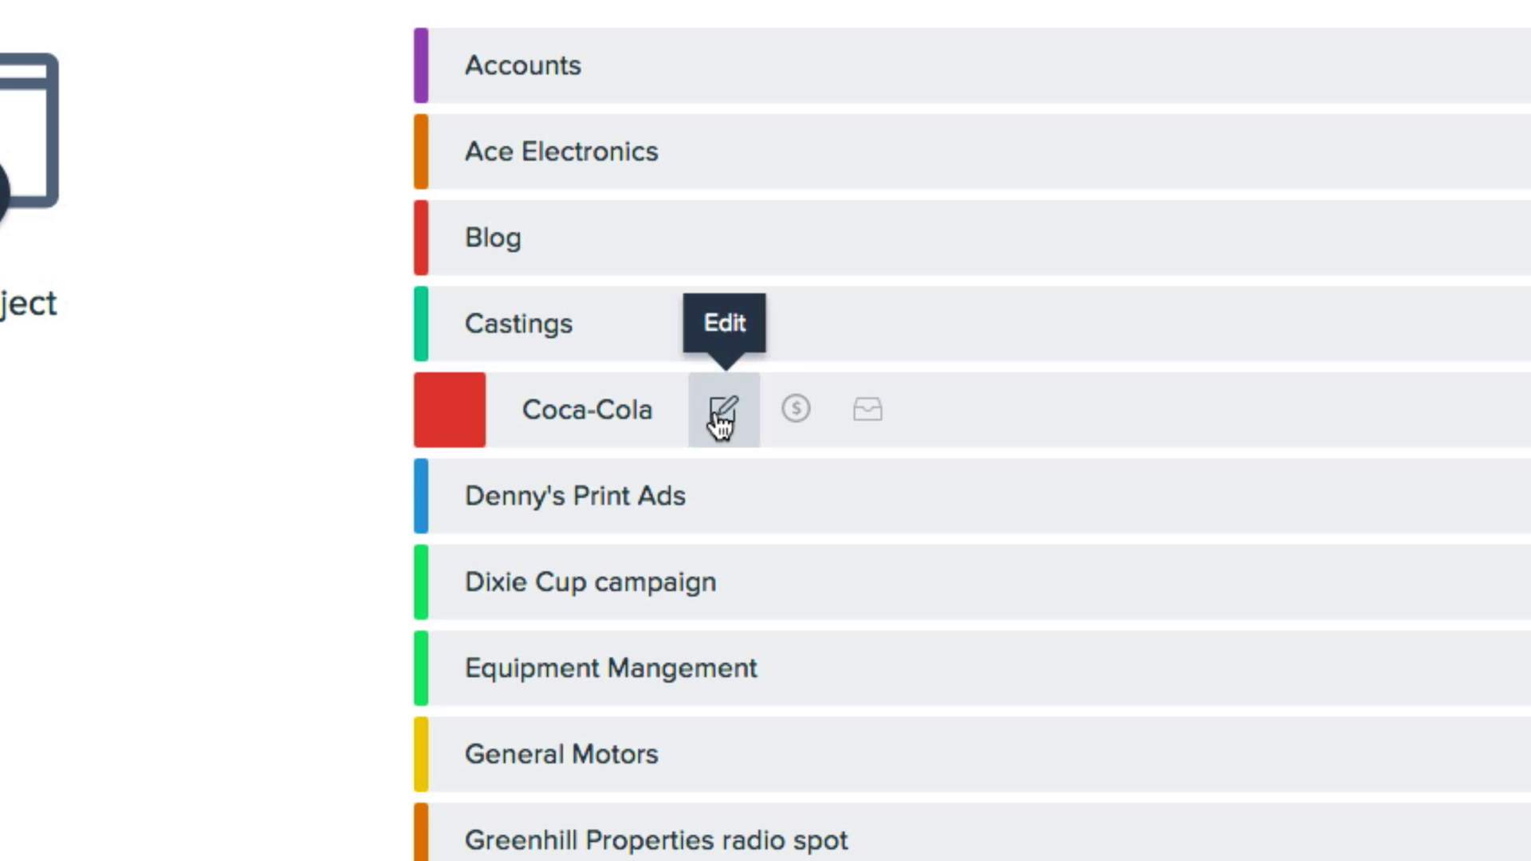
Step: Price Coca-Cola as a fixed 225000 USD with a 2400-hour estimated workload
click(796, 413)
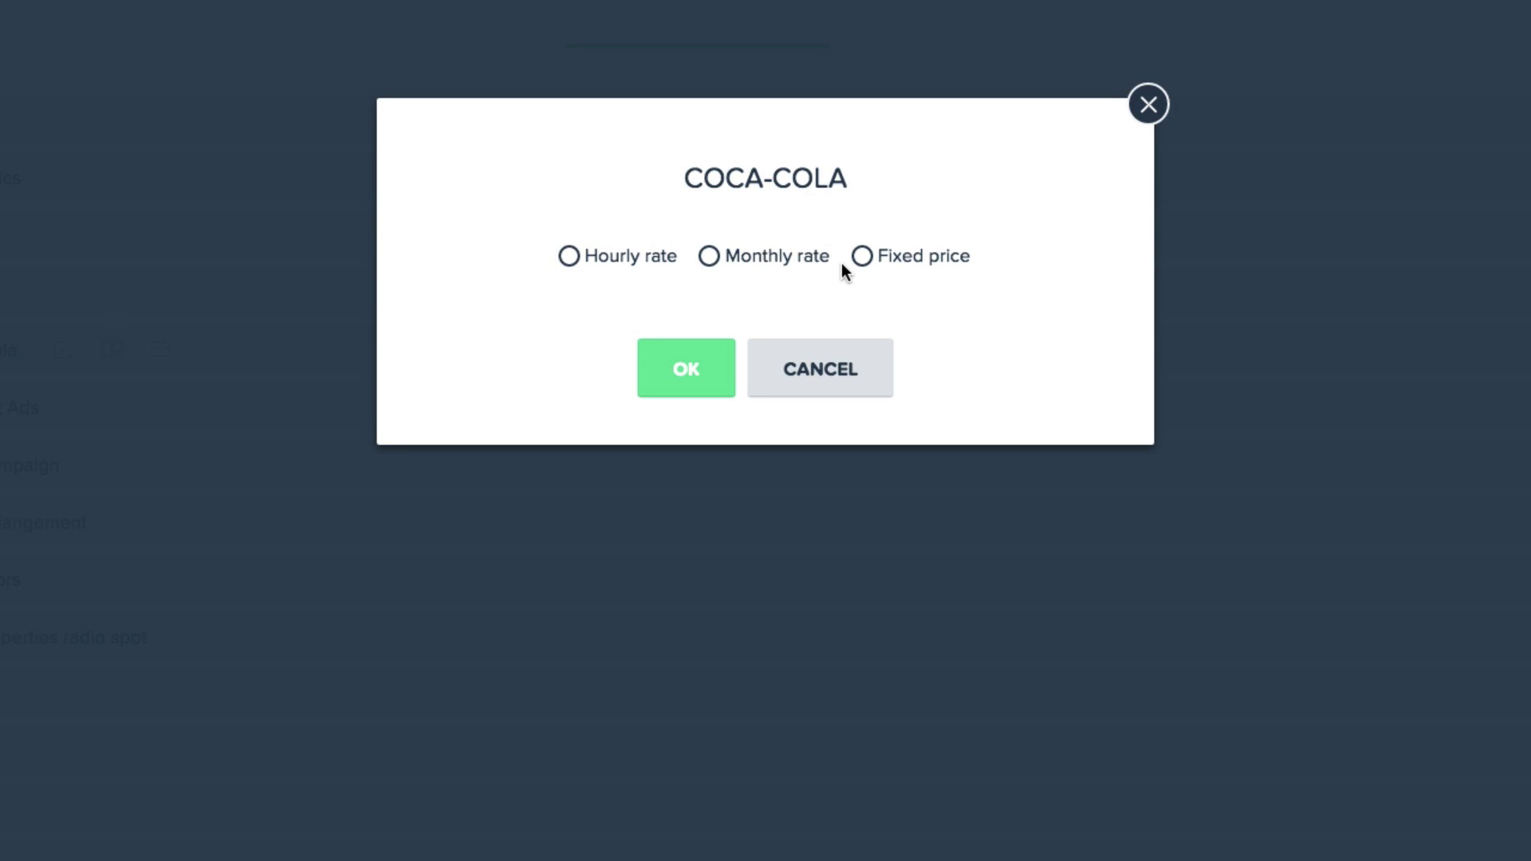
click(861, 263)
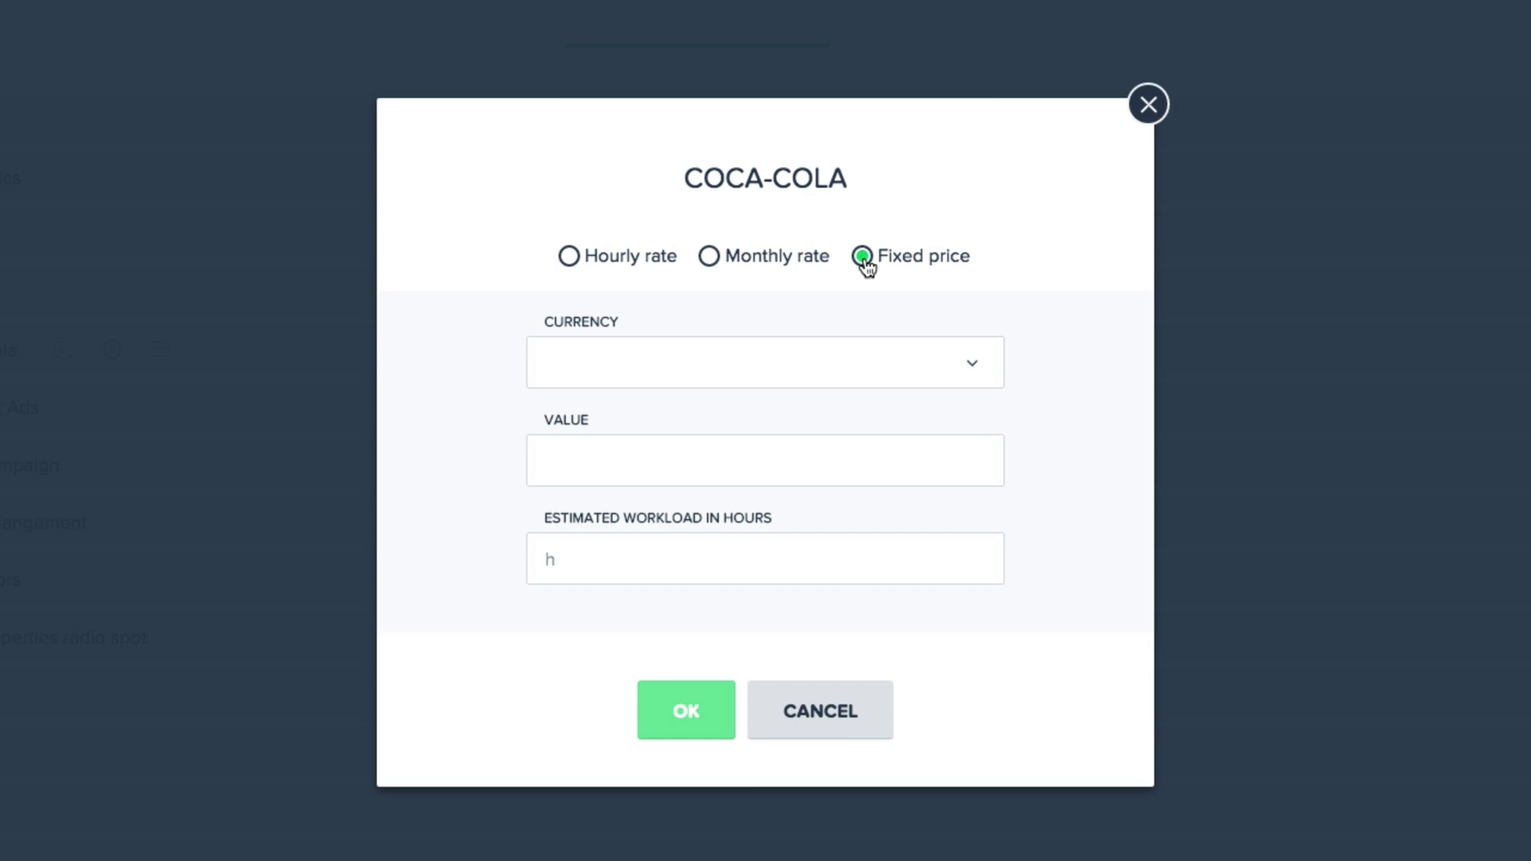
click(680, 374)
text(usd)
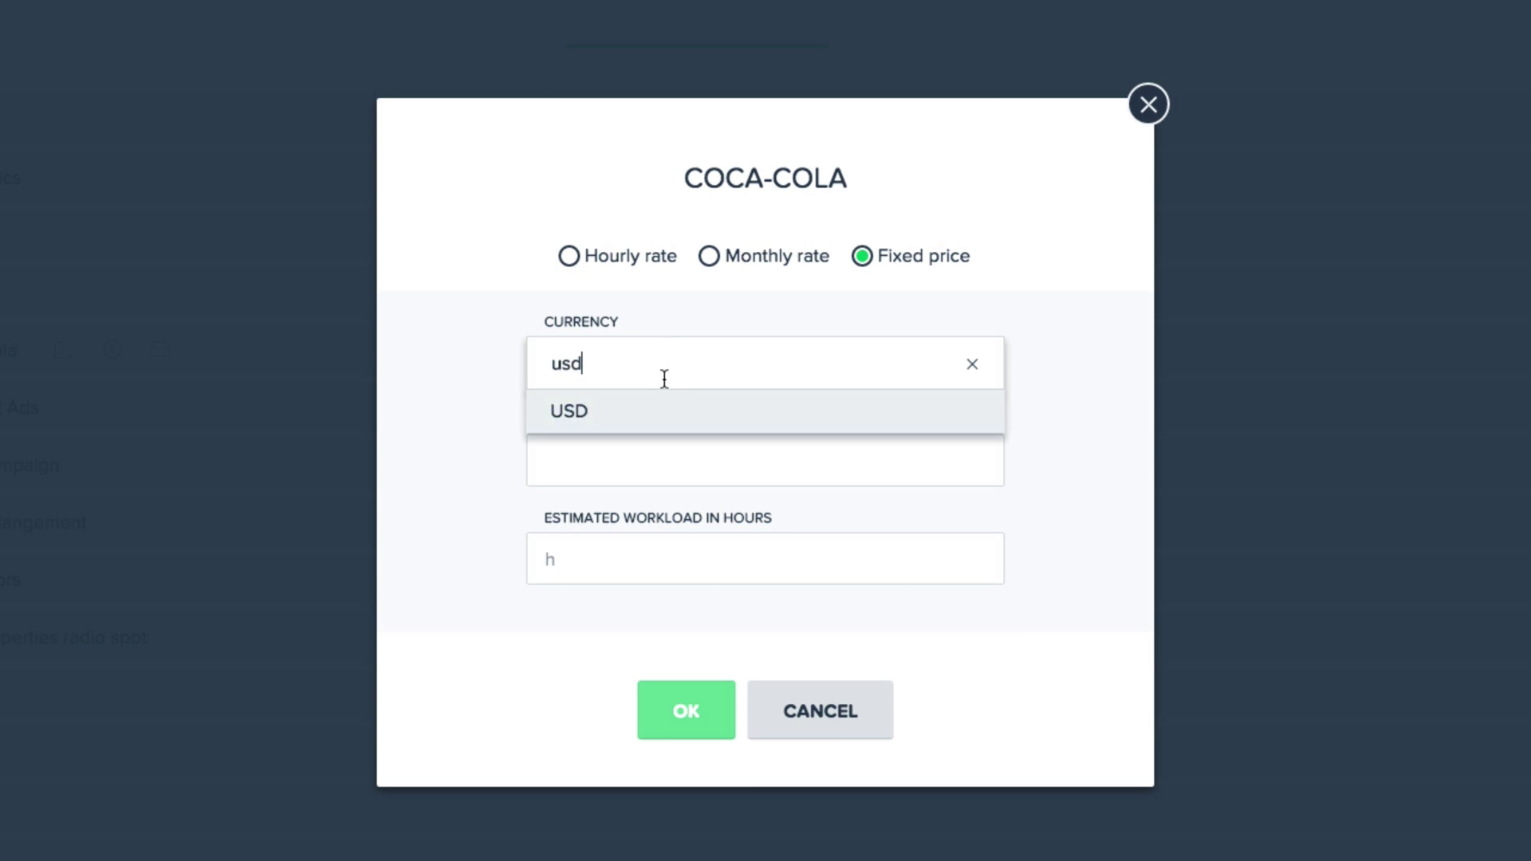
click(648, 412)
click(622, 454)
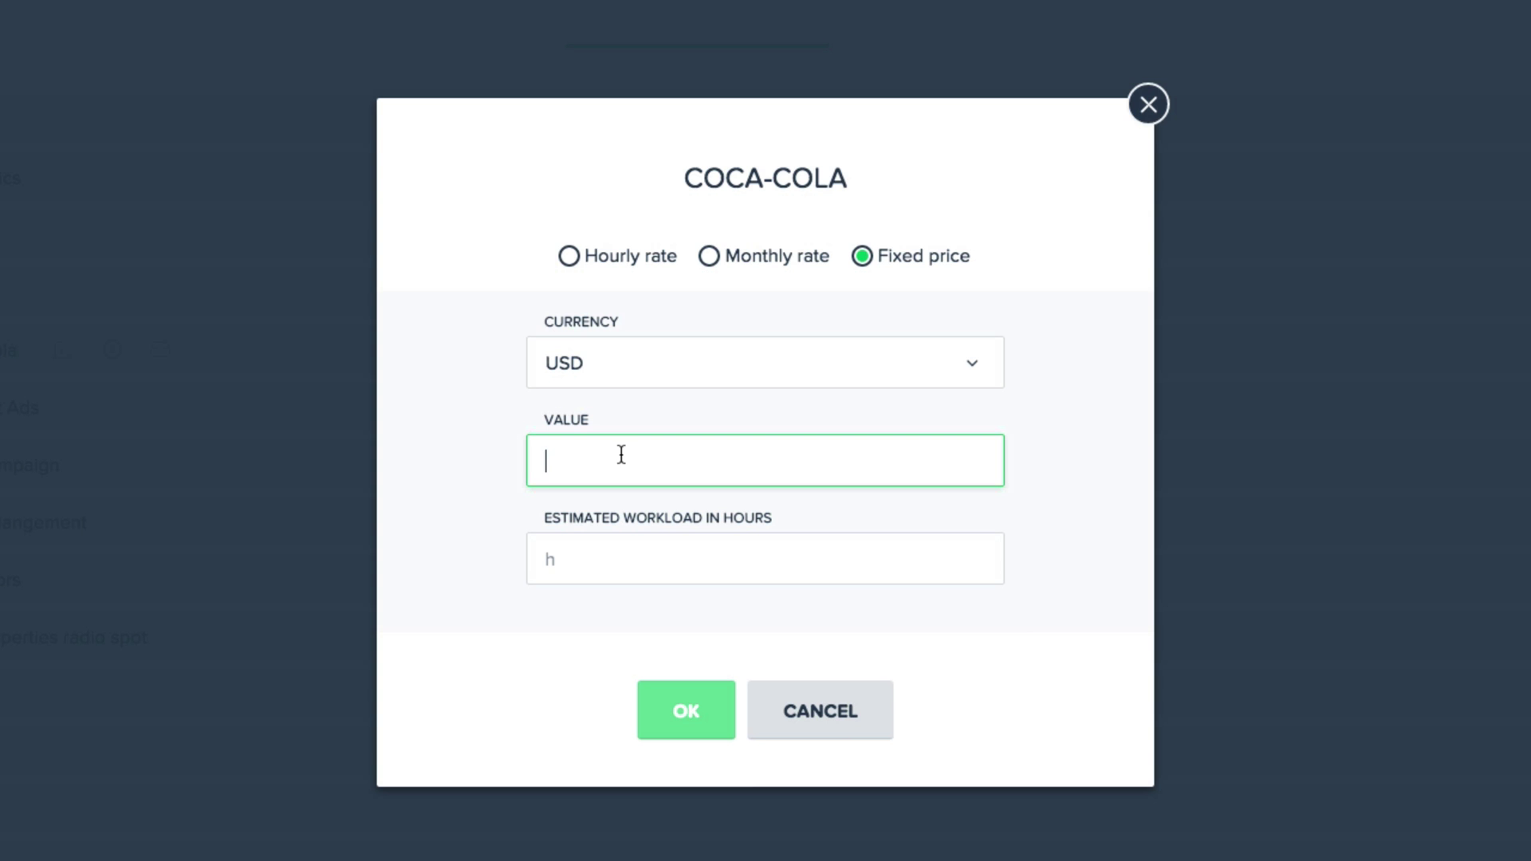
text(225000)
click(605, 553)
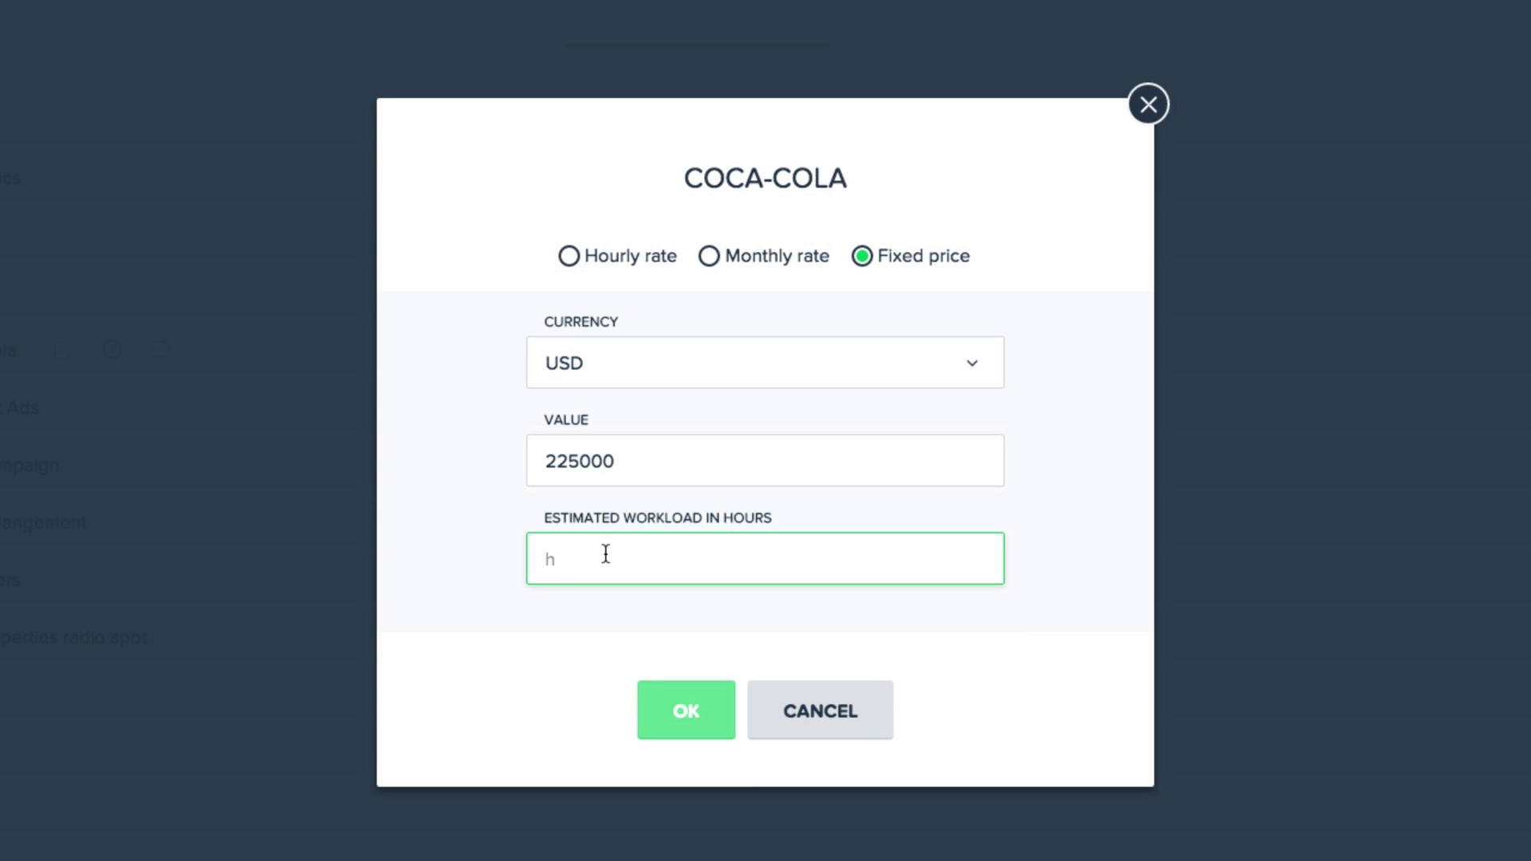
text(2400)
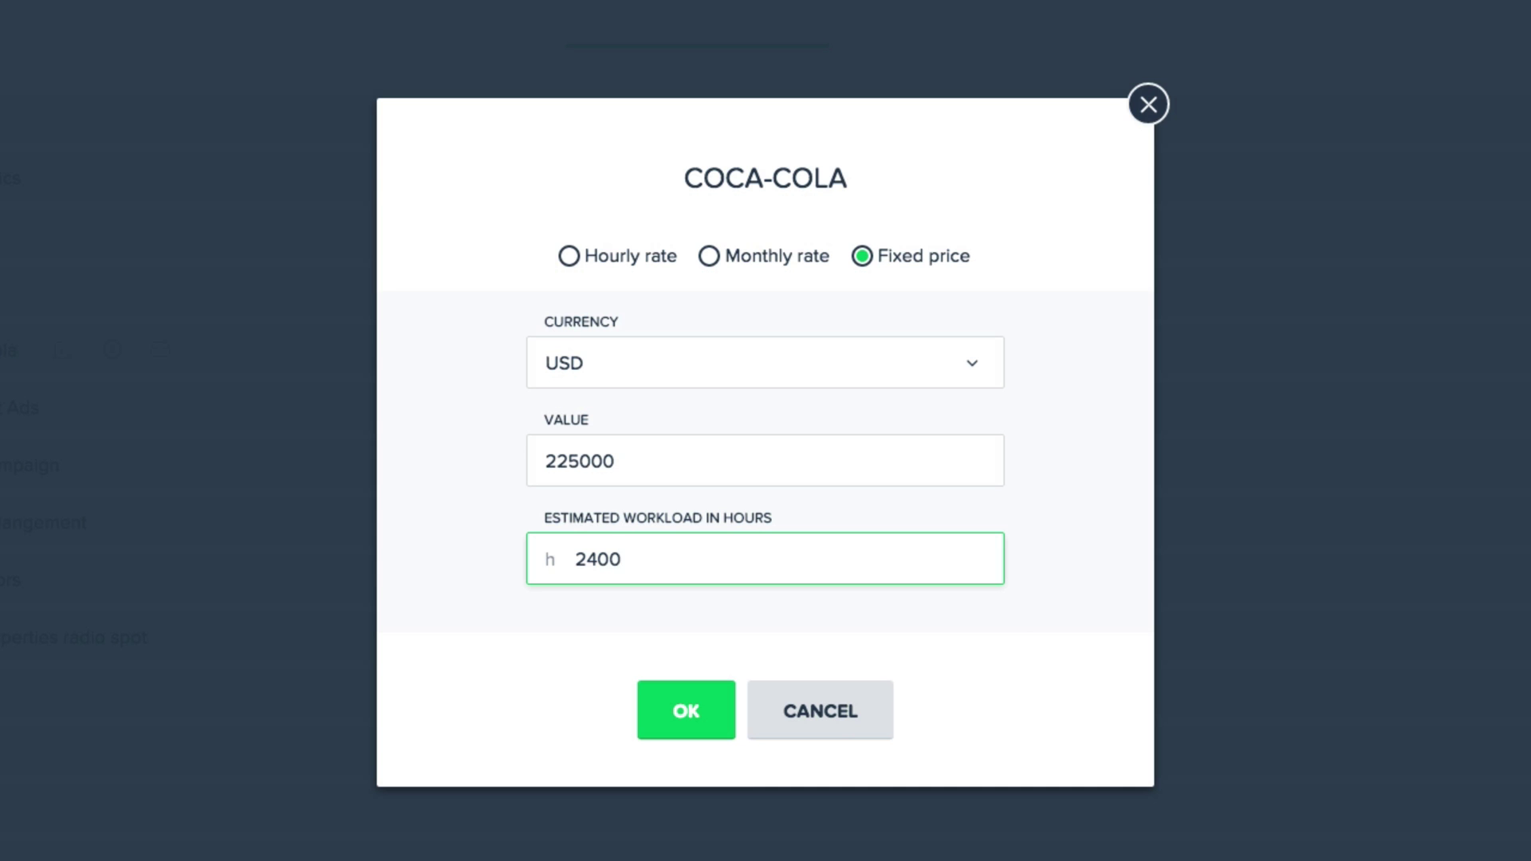
click(686, 709)
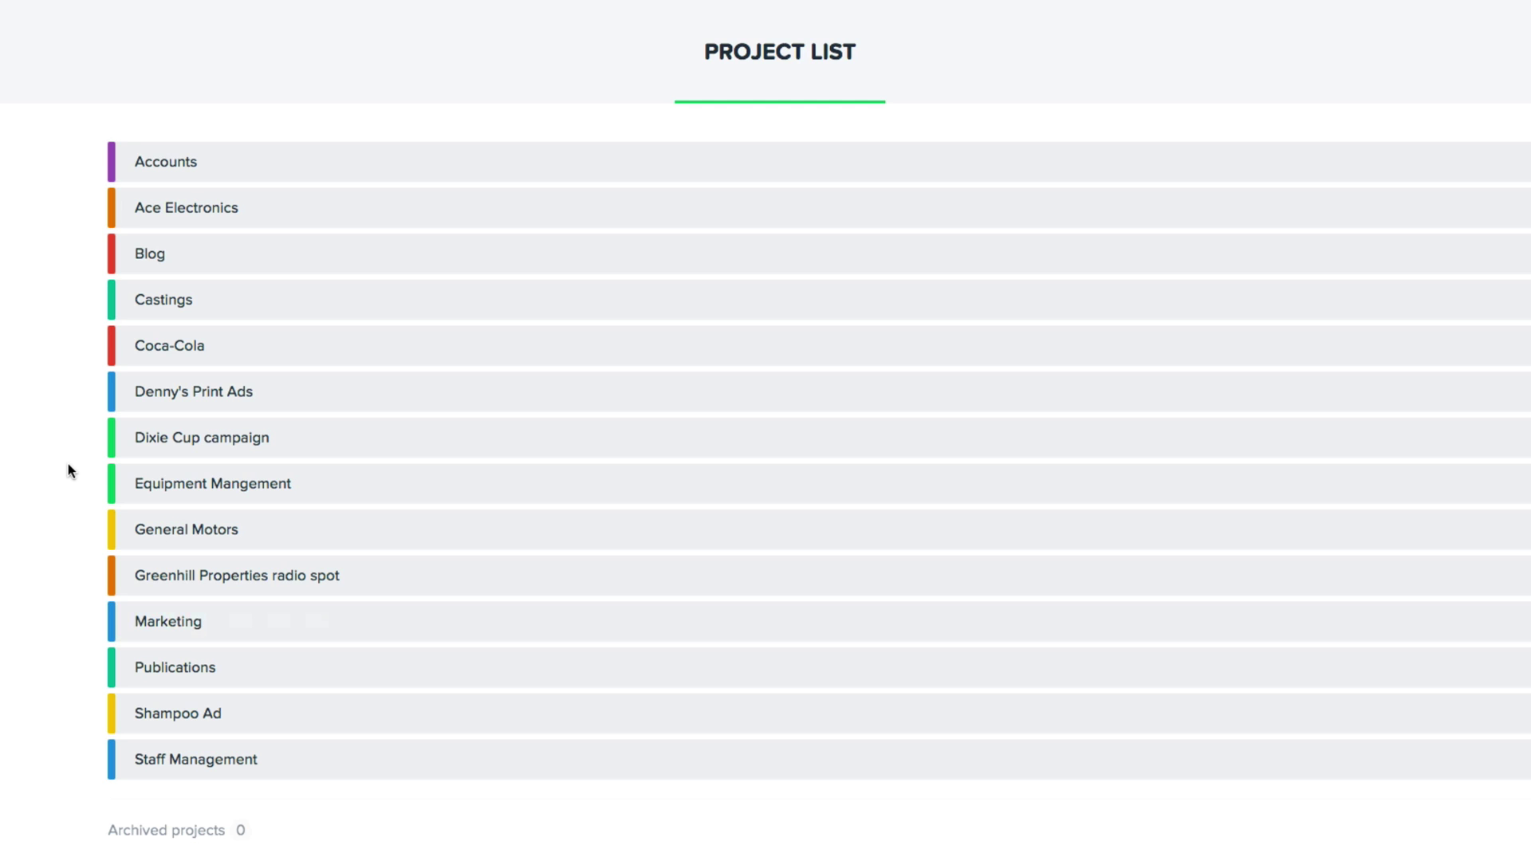
Step: Archive Dixie Cup campaign and General Motors, then restore Dixie Cup campaign
mouse_move(304, 445)
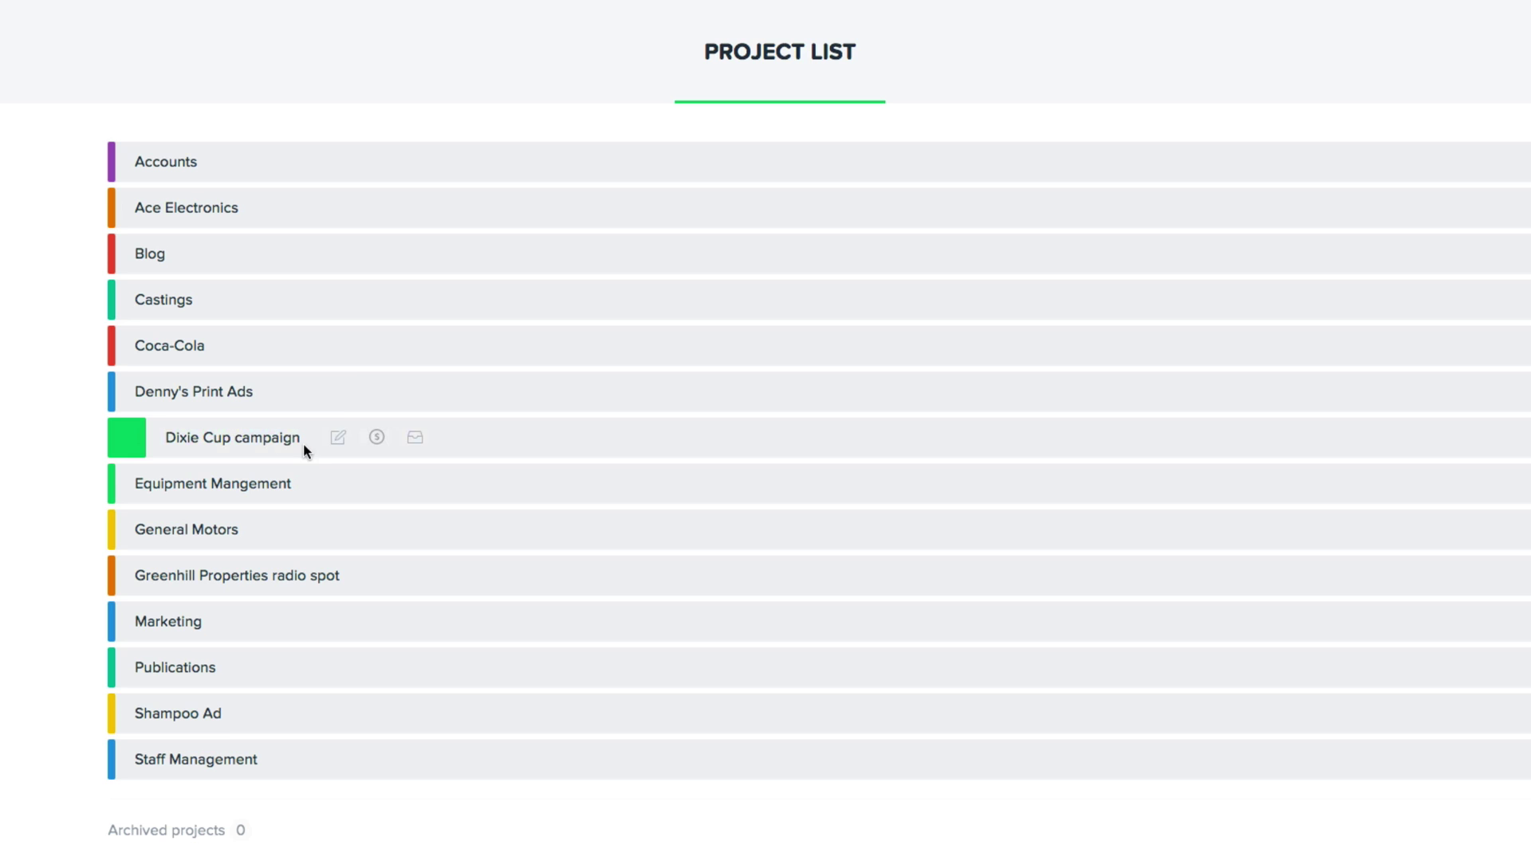
click(416, 441)
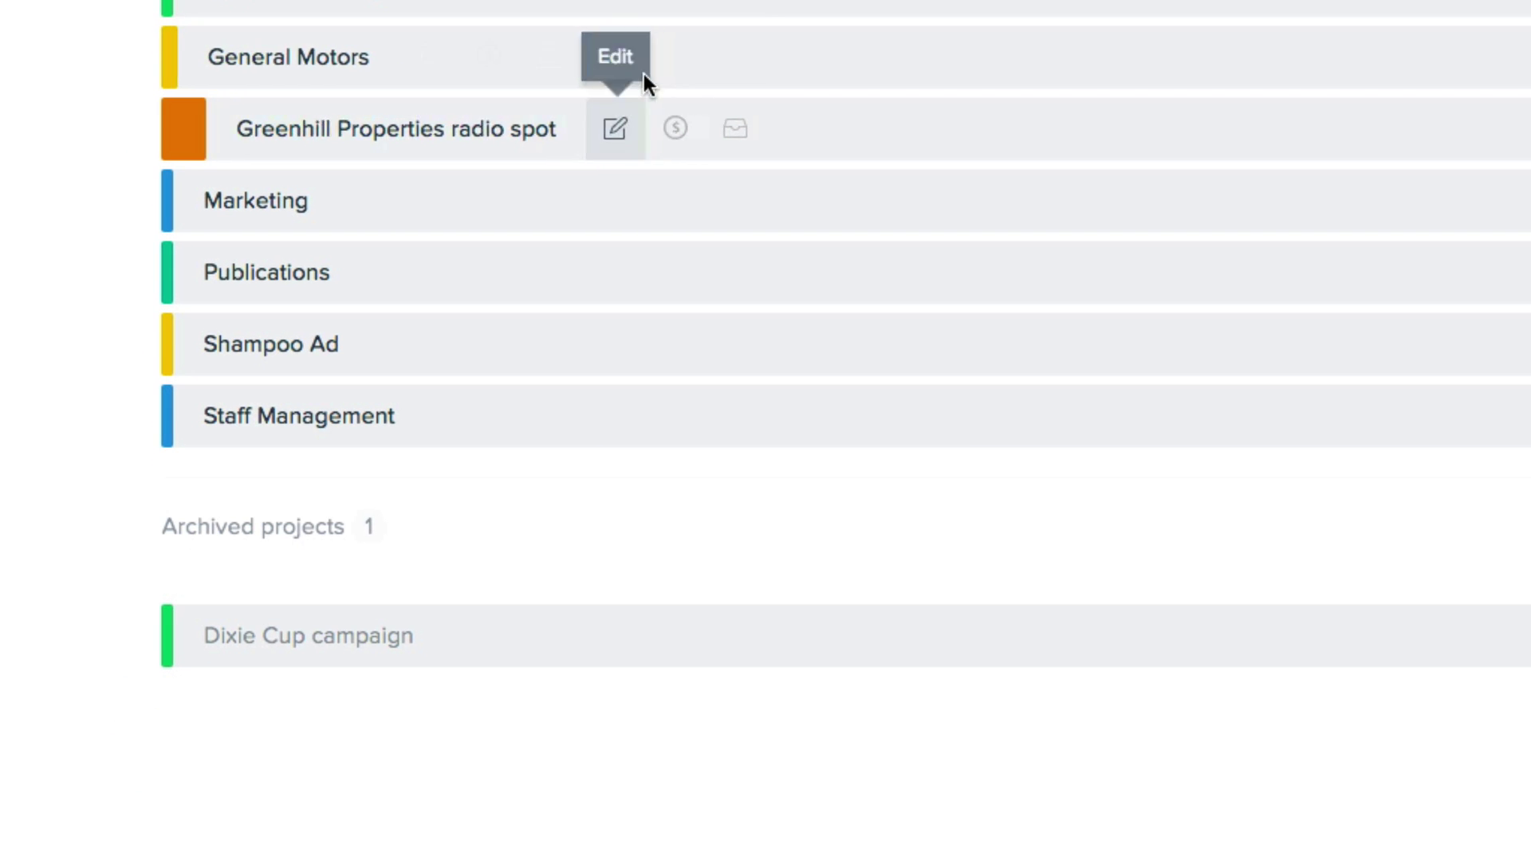
mouse_move(645, 56)
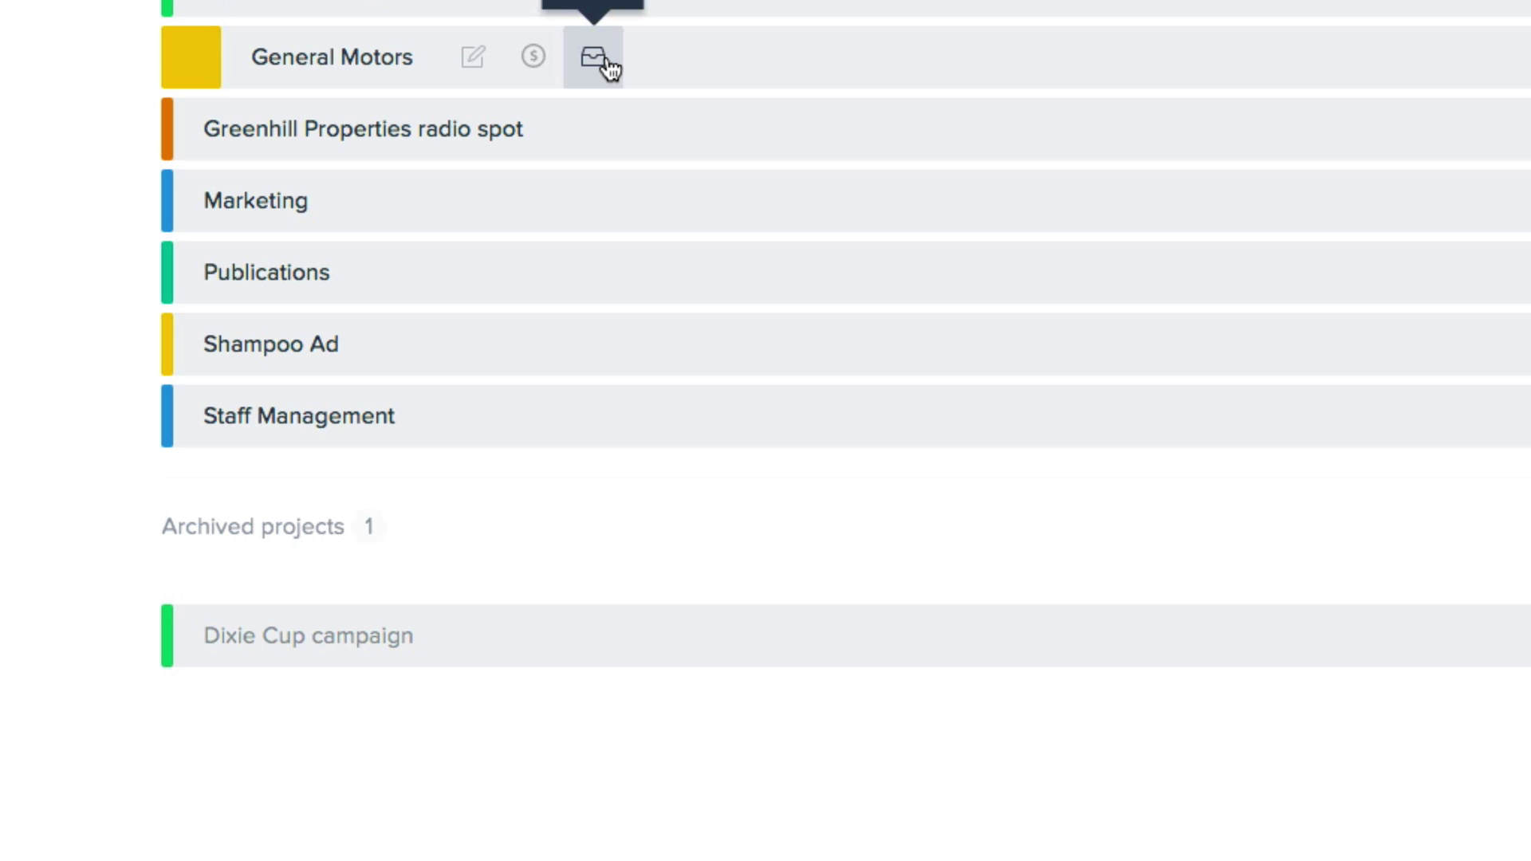
click(608, 64)
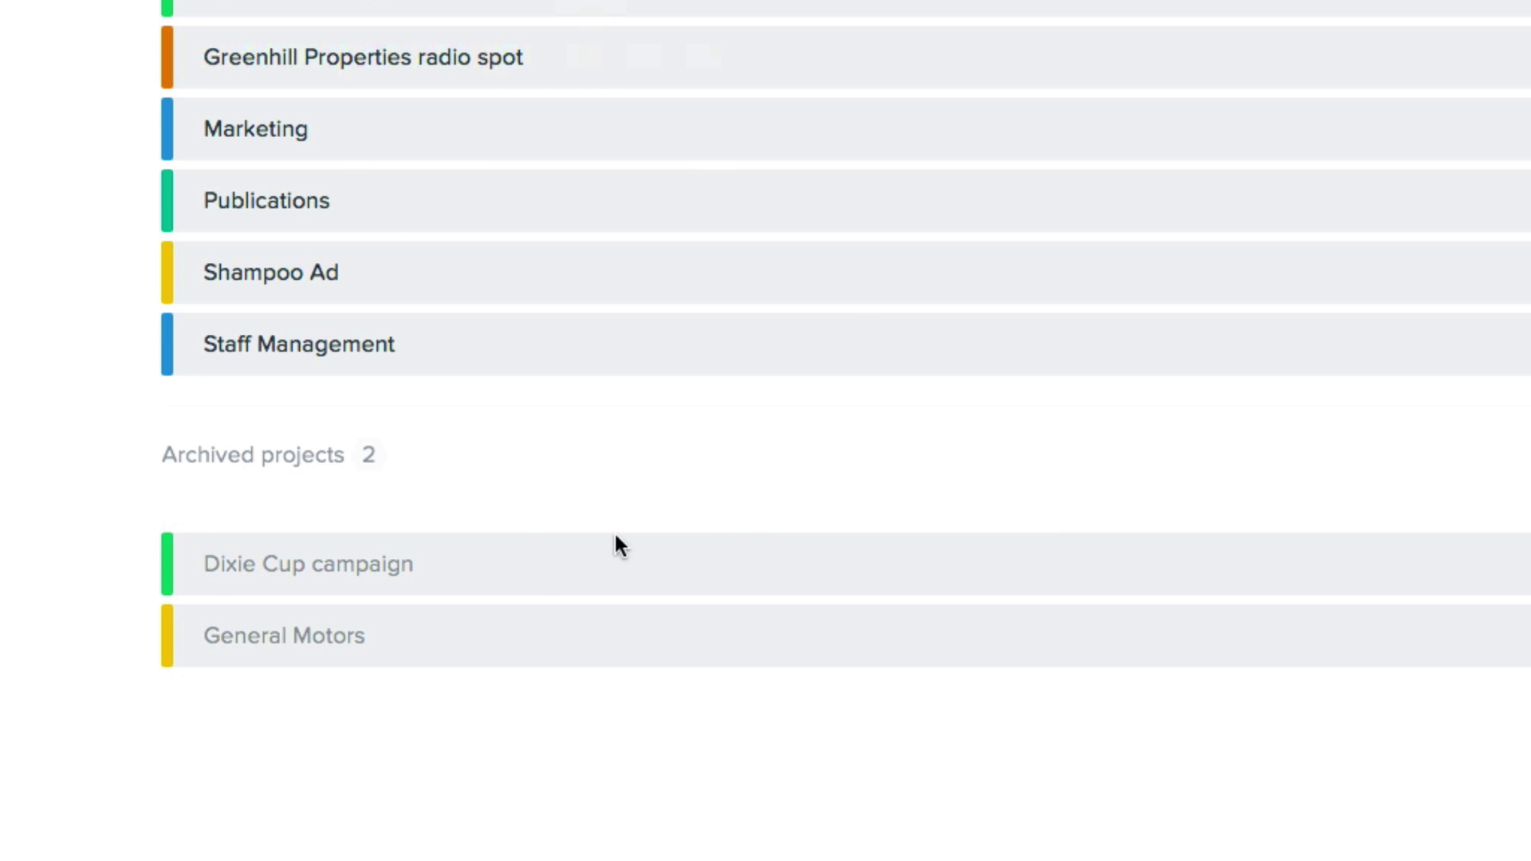
click(522, 565)
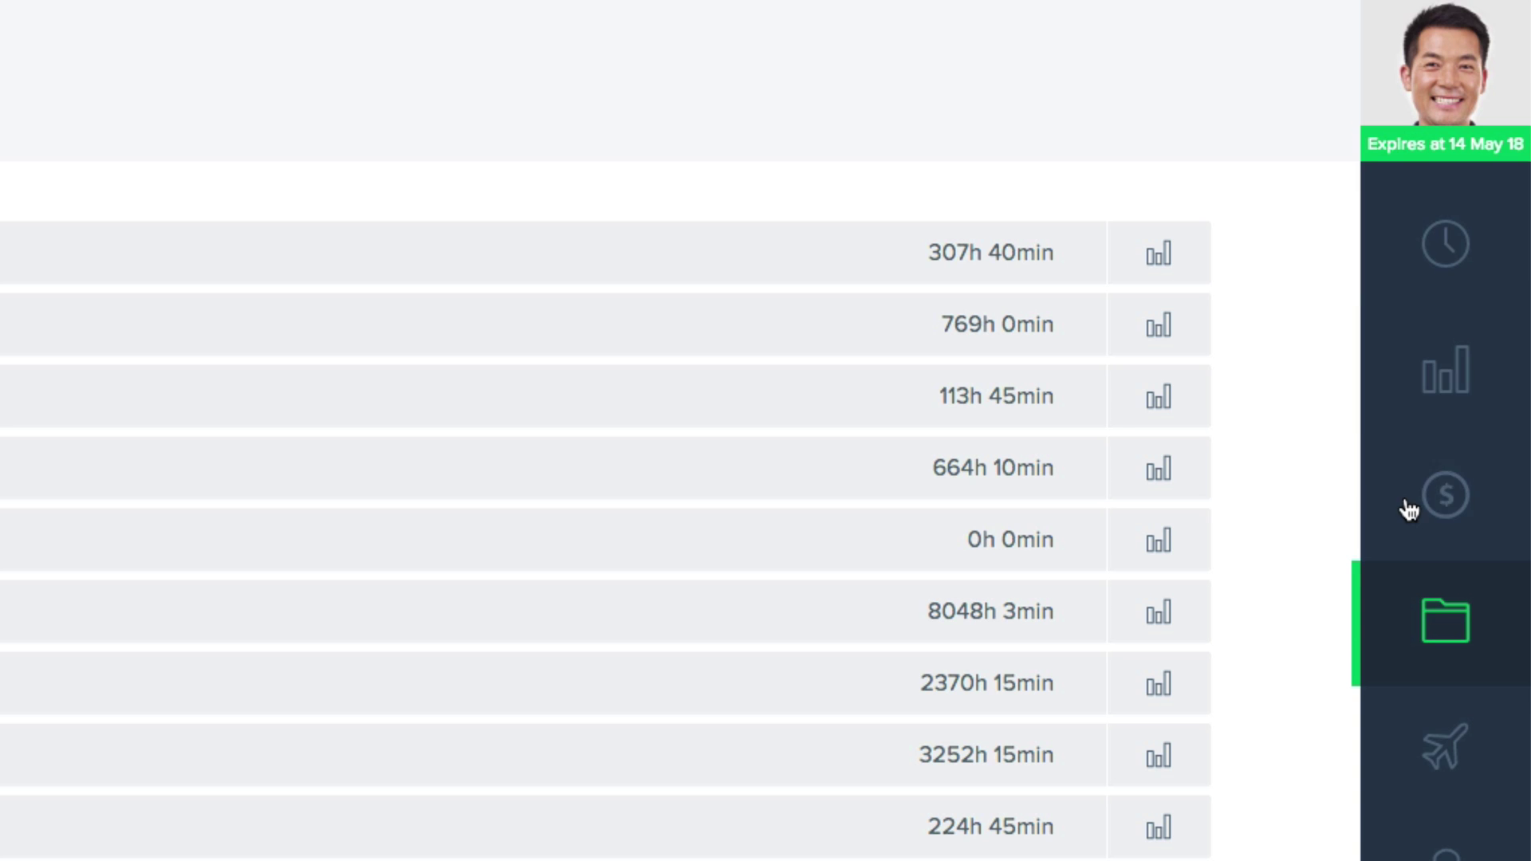
Step: On the weekly timesheet, add a COCA-COLA task named 'Brainstorming Ideas'
click(1452, 260)
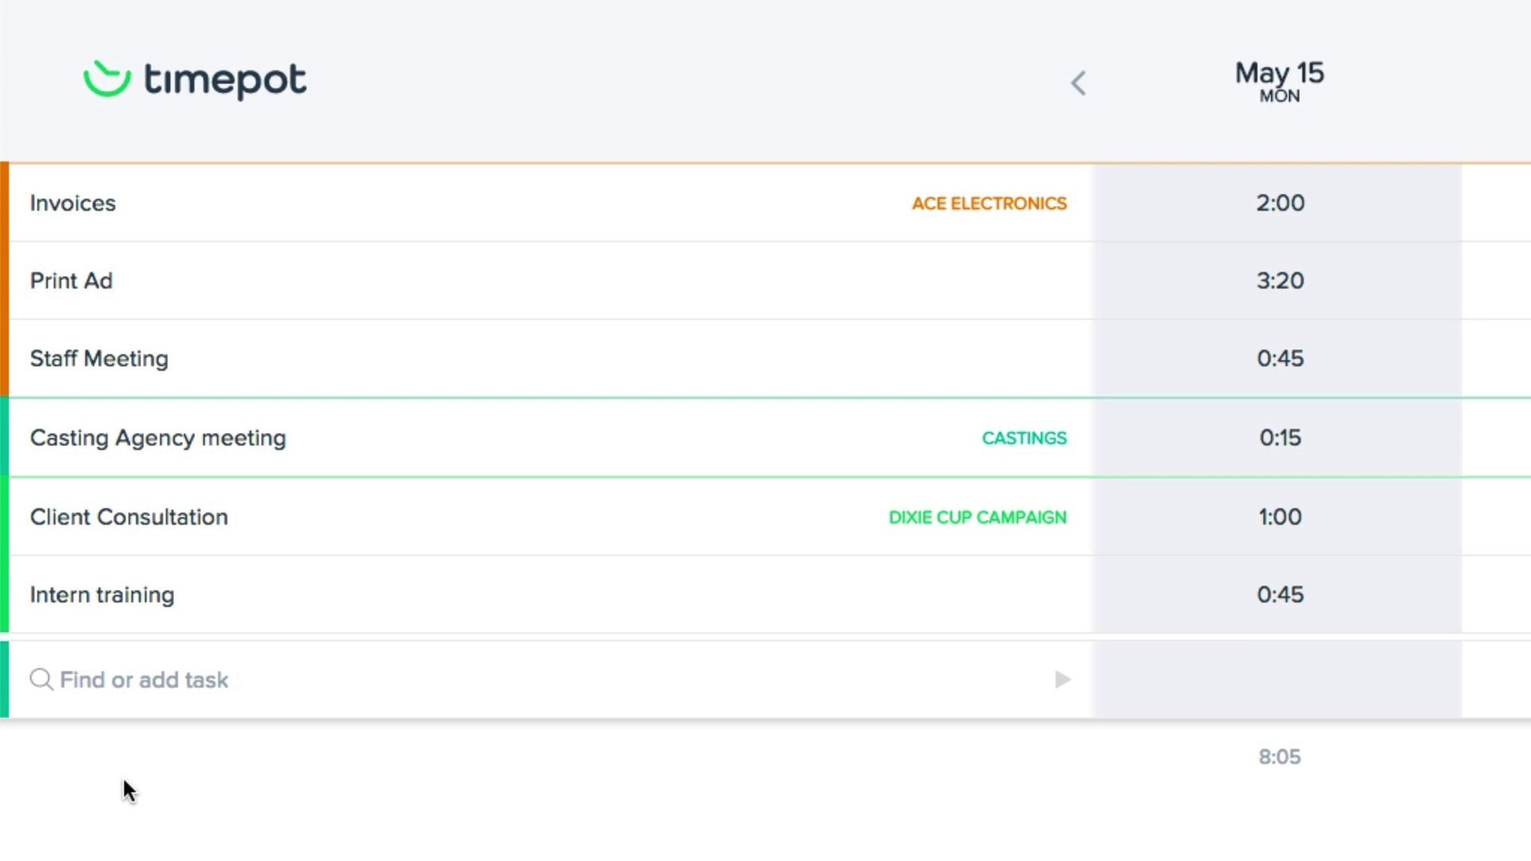
click(20, 695)
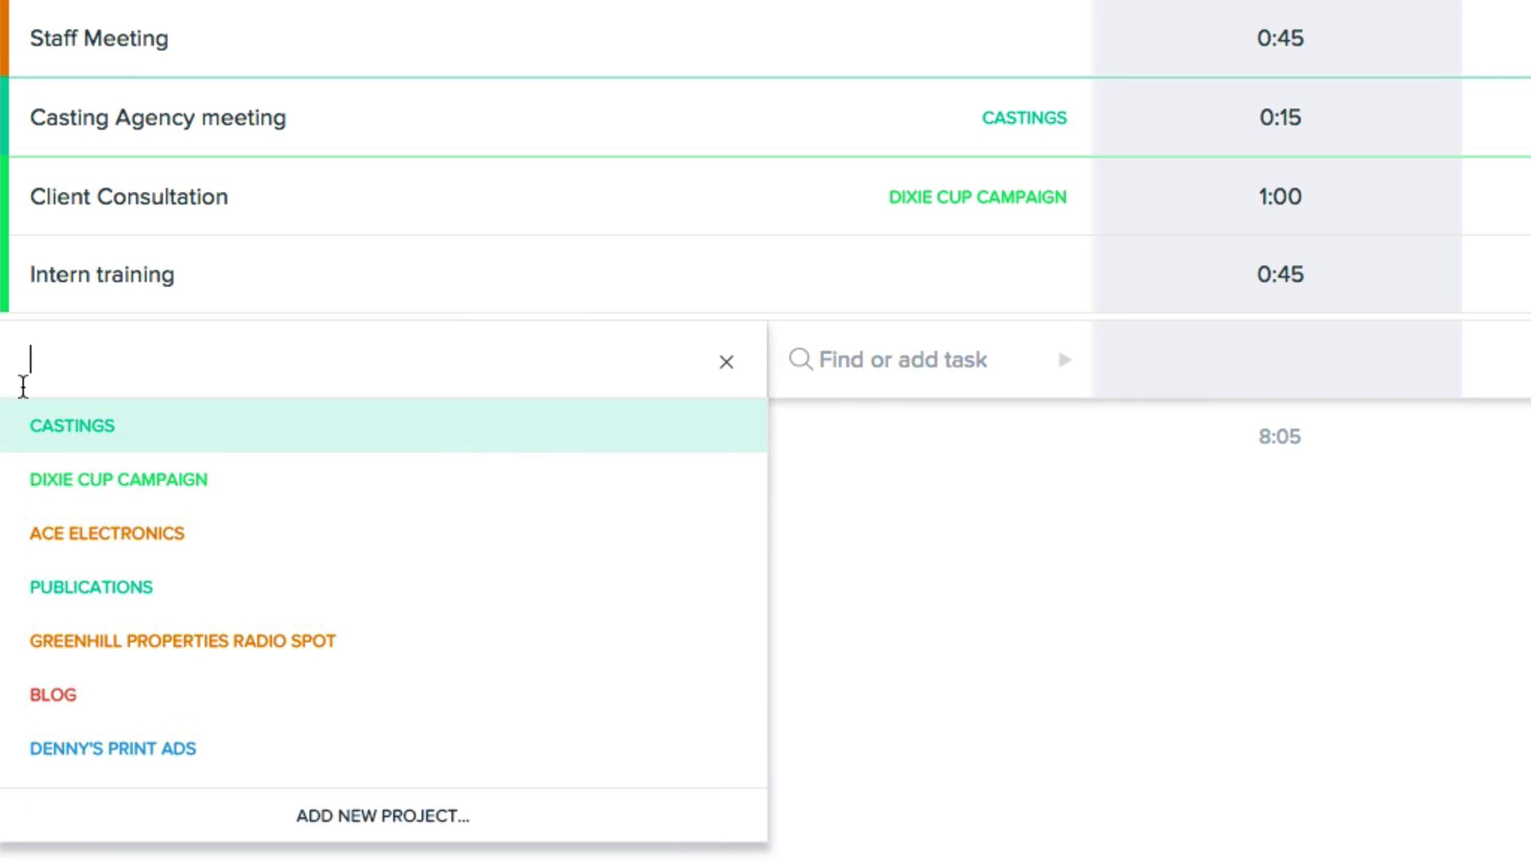
scroll(207, 590, down, 2)
scroll(210, 521, down, 3)
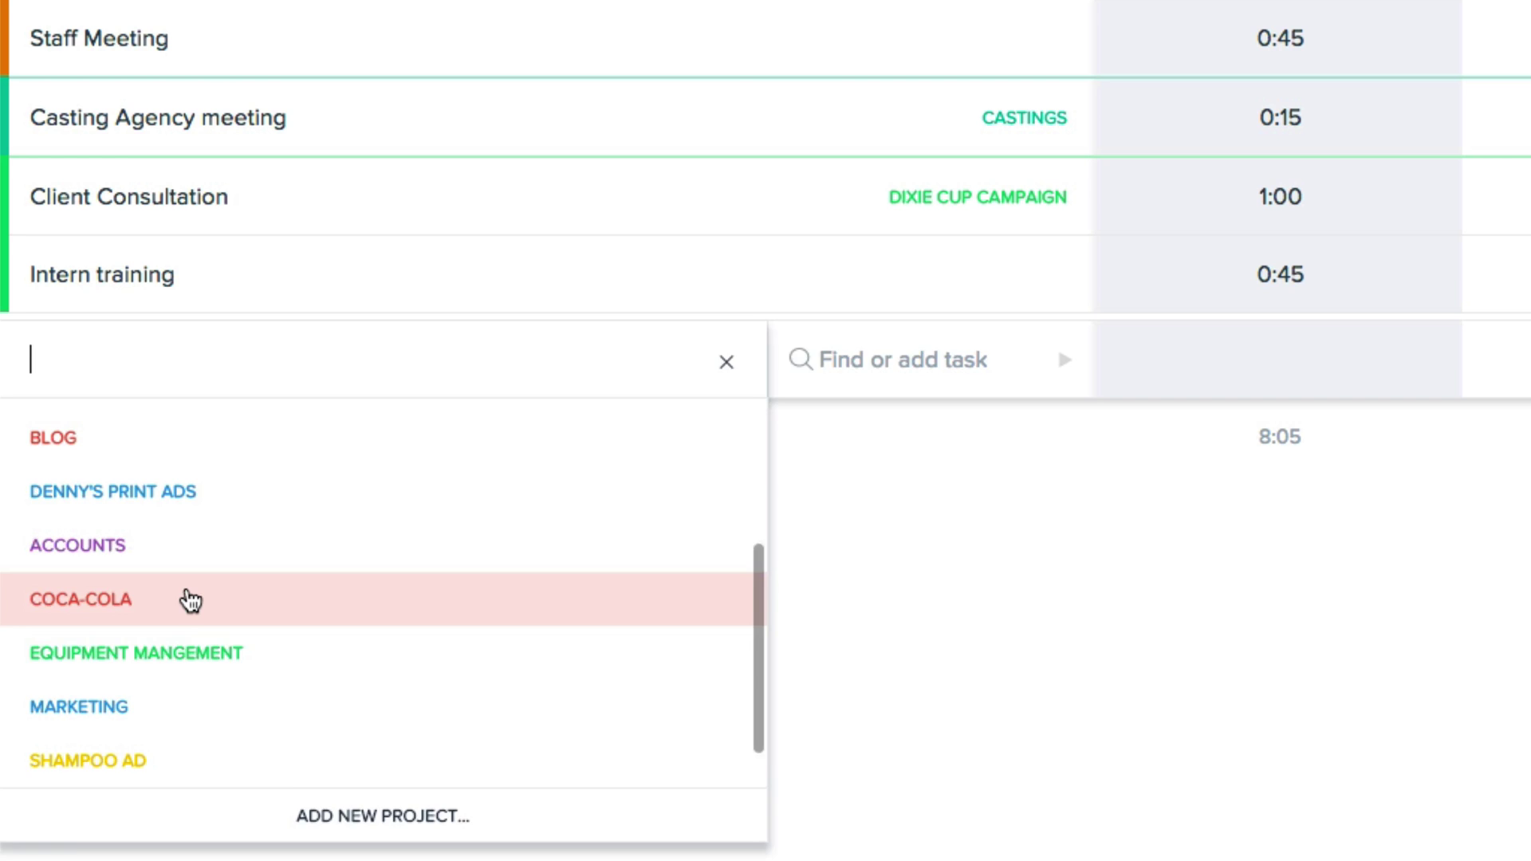
click(192, 598)
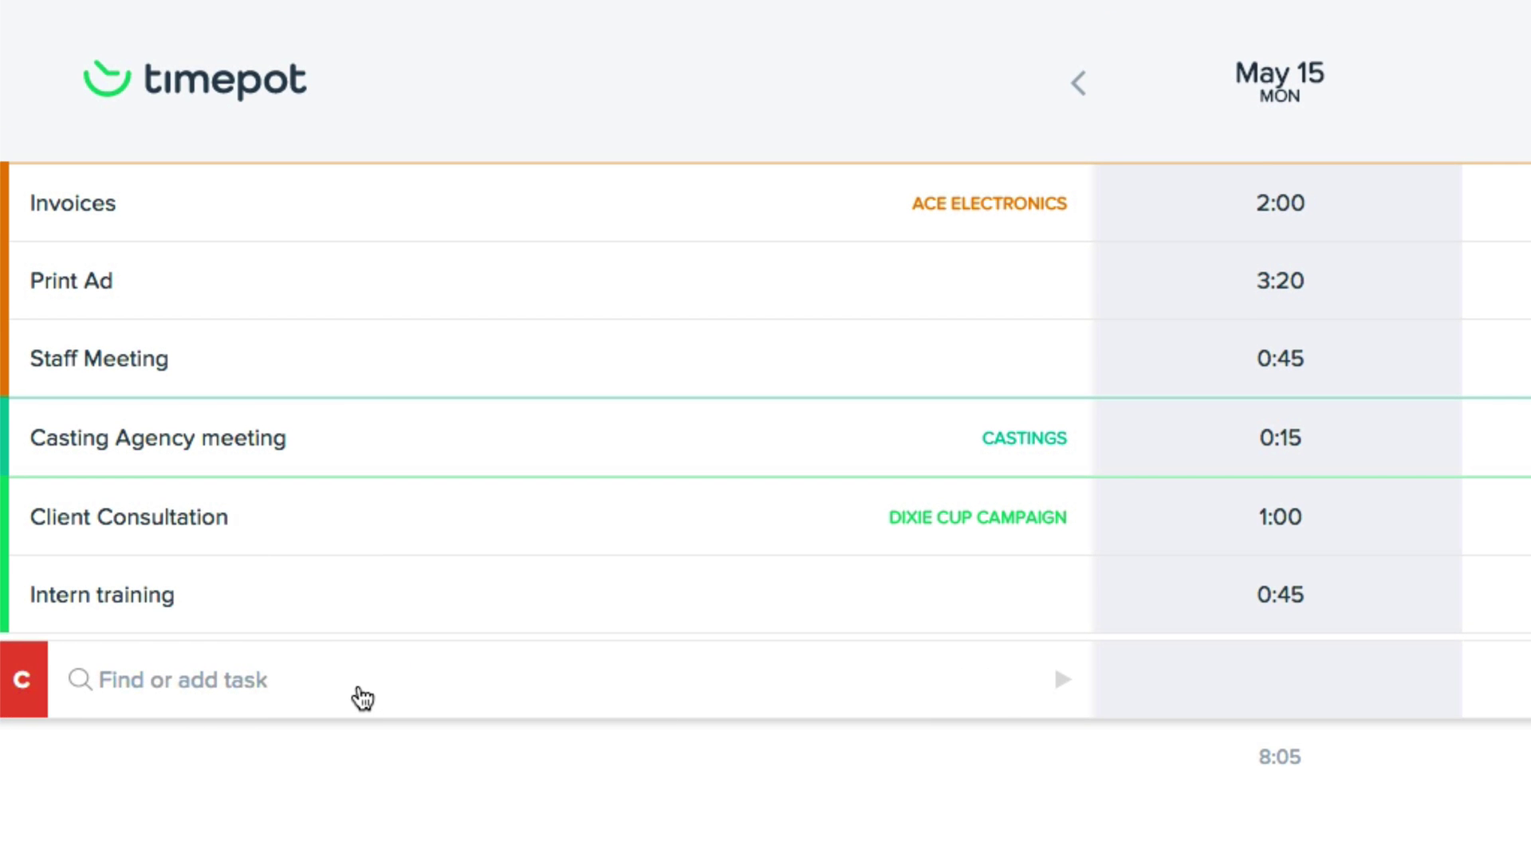
click(359, 360)
text(Brainstorming Ide)
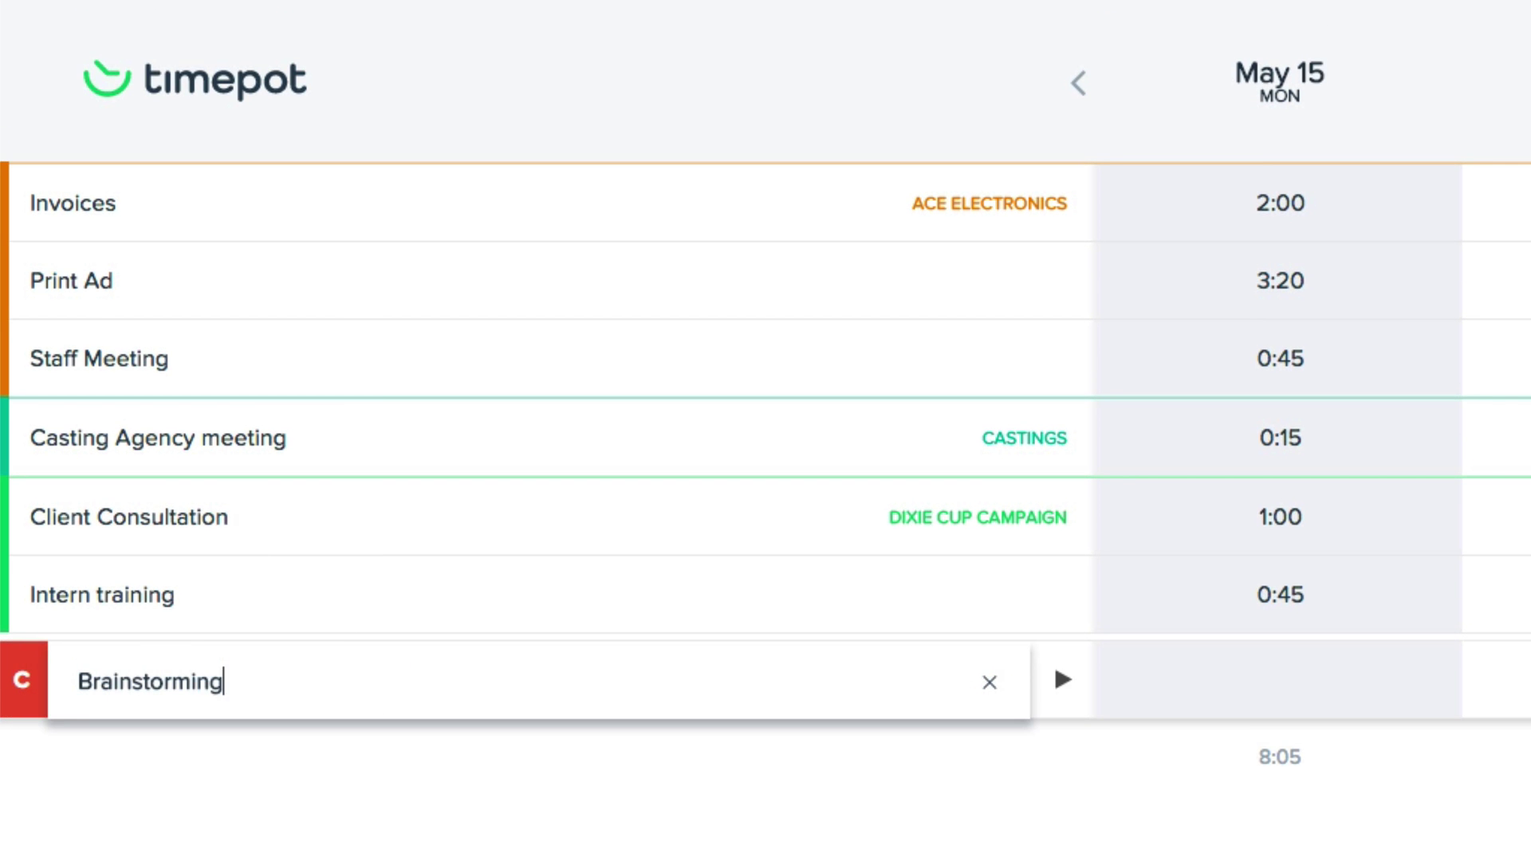
text(as)
Step: Start the Brainstorming Ideas timer, then delete the running entry
click(1061, 683)
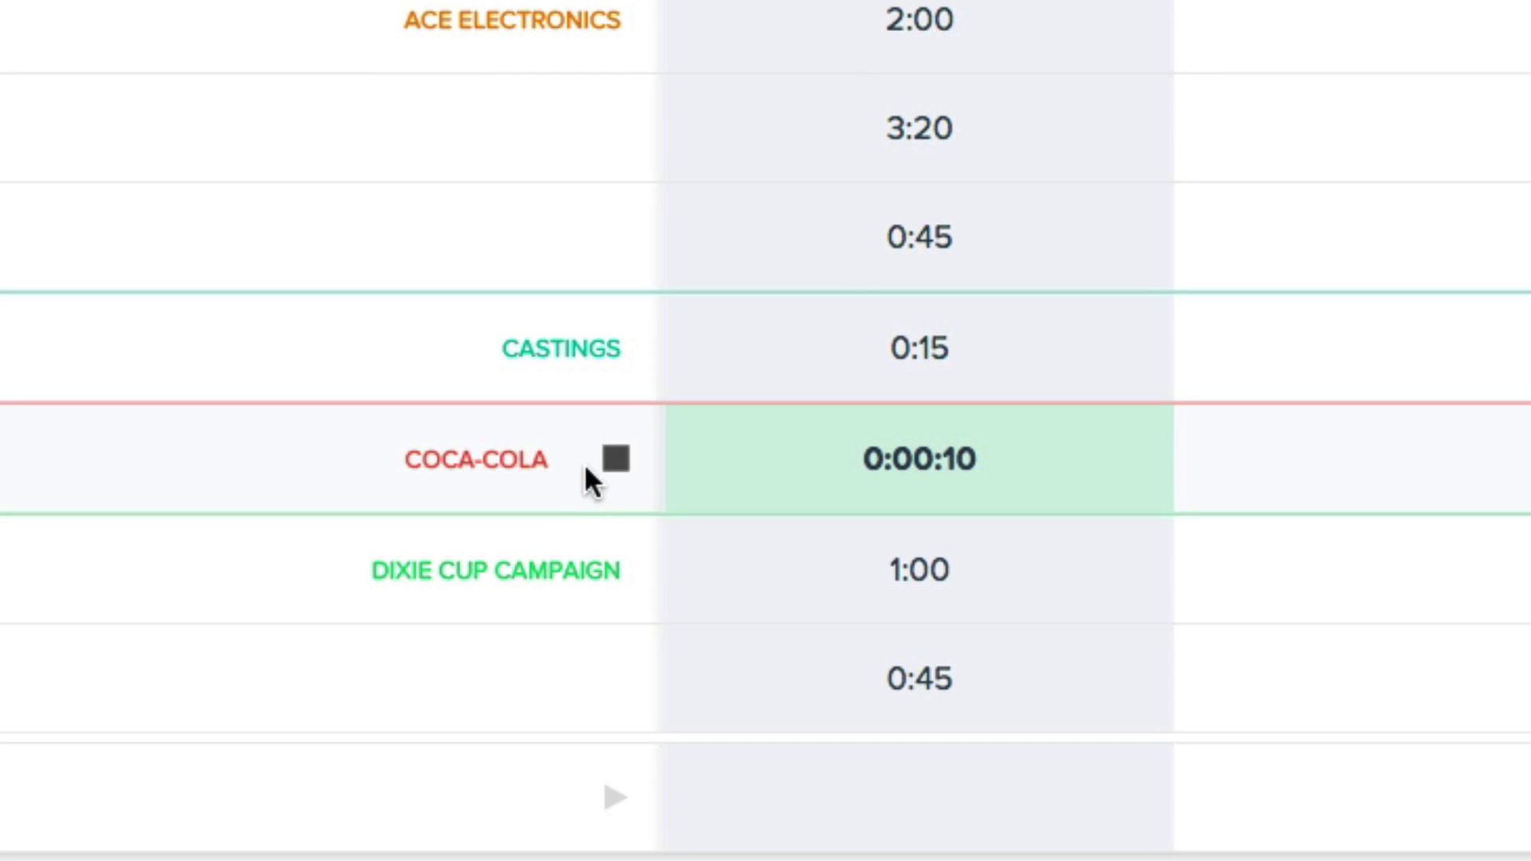
mouse_move(777, 488)
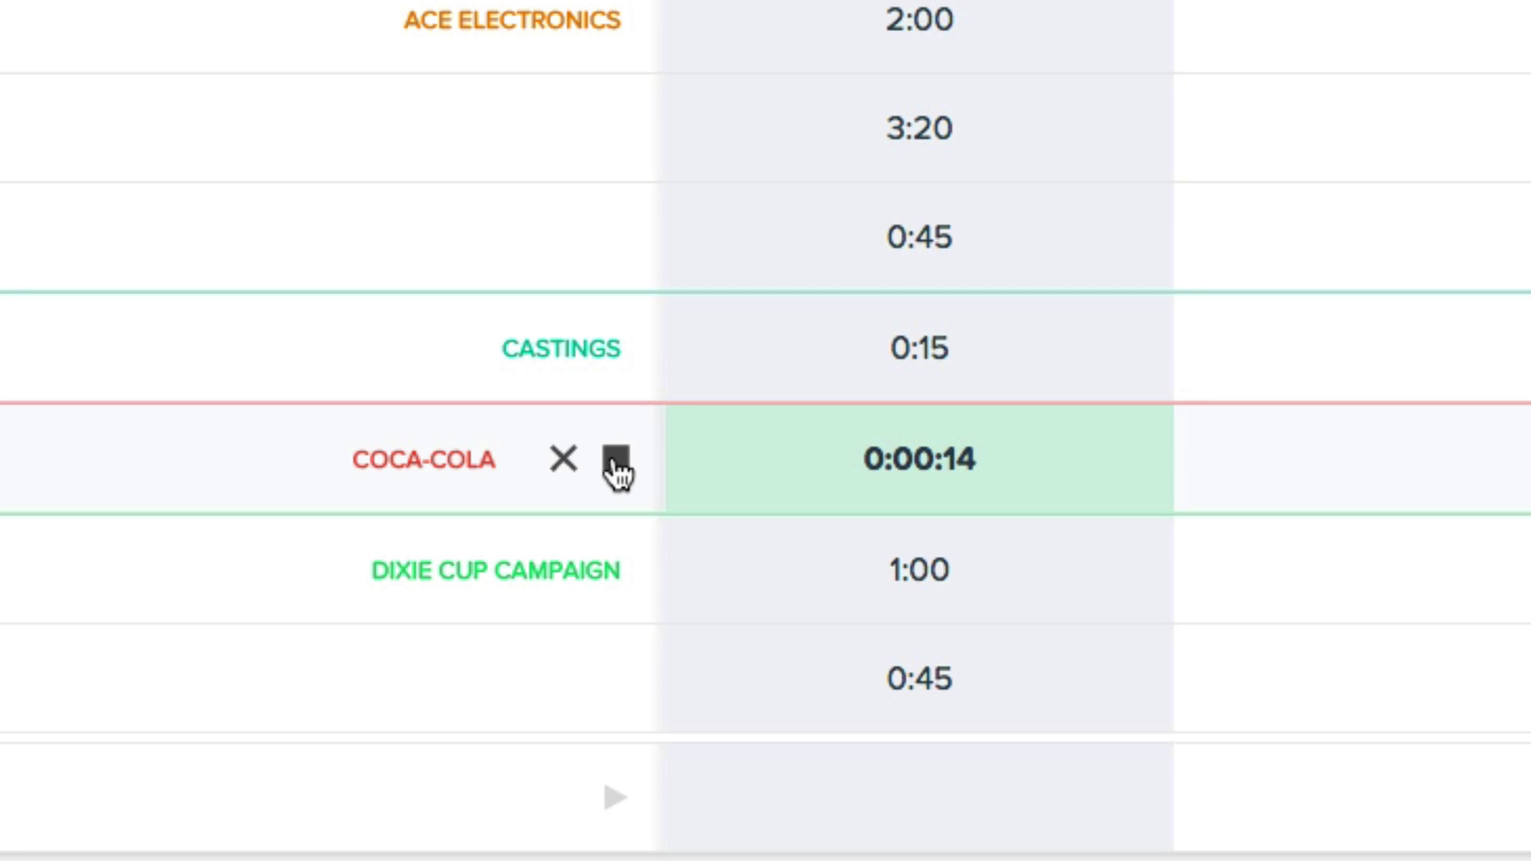
click(564, 466)
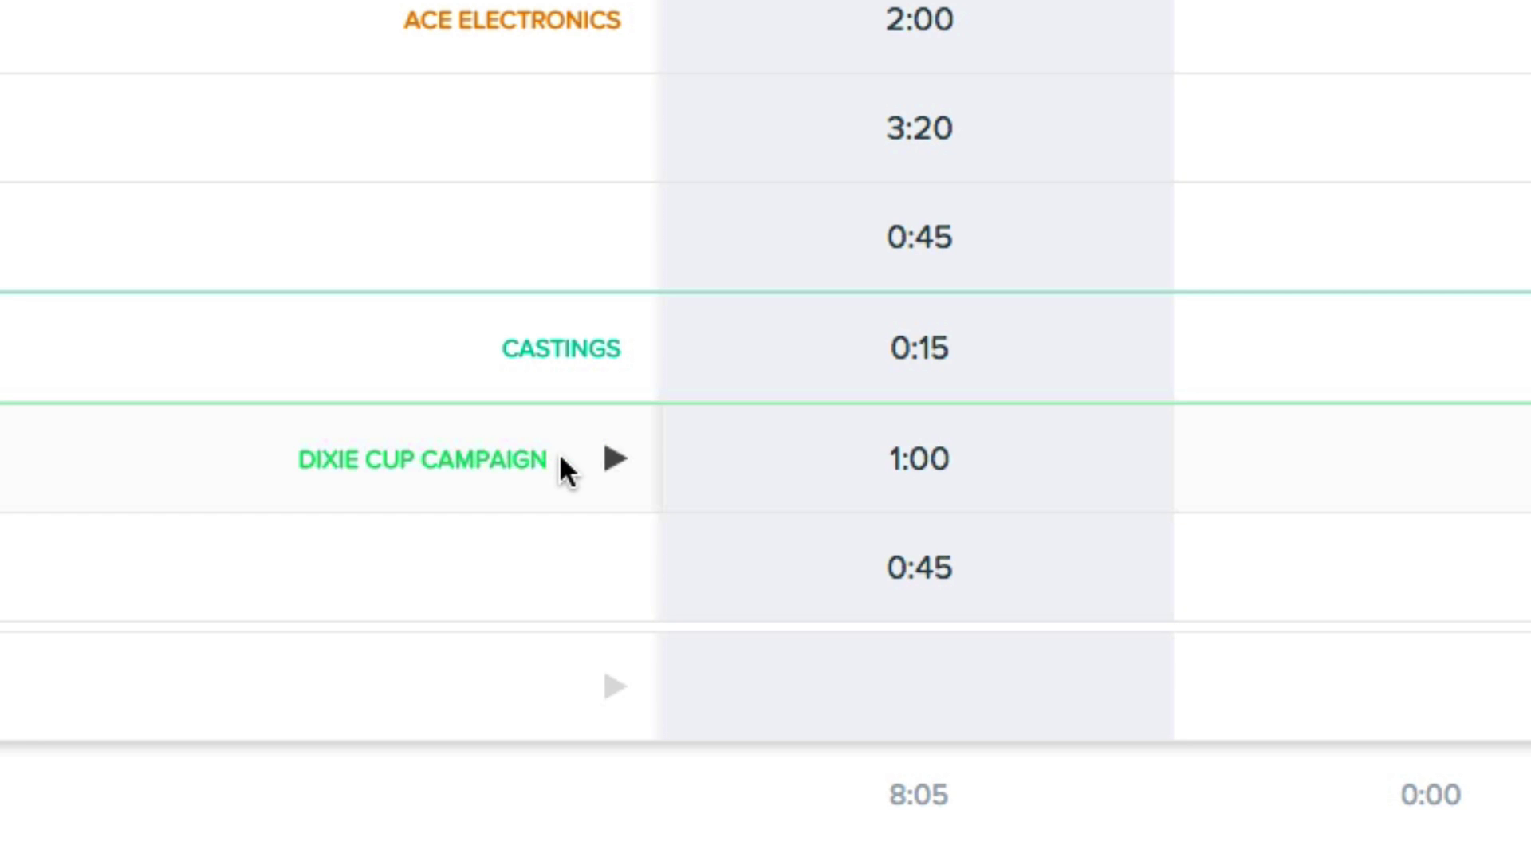
Step: Change Client Consultation's May 15 time to 0:20
click(899, 456)
click(923, 458)
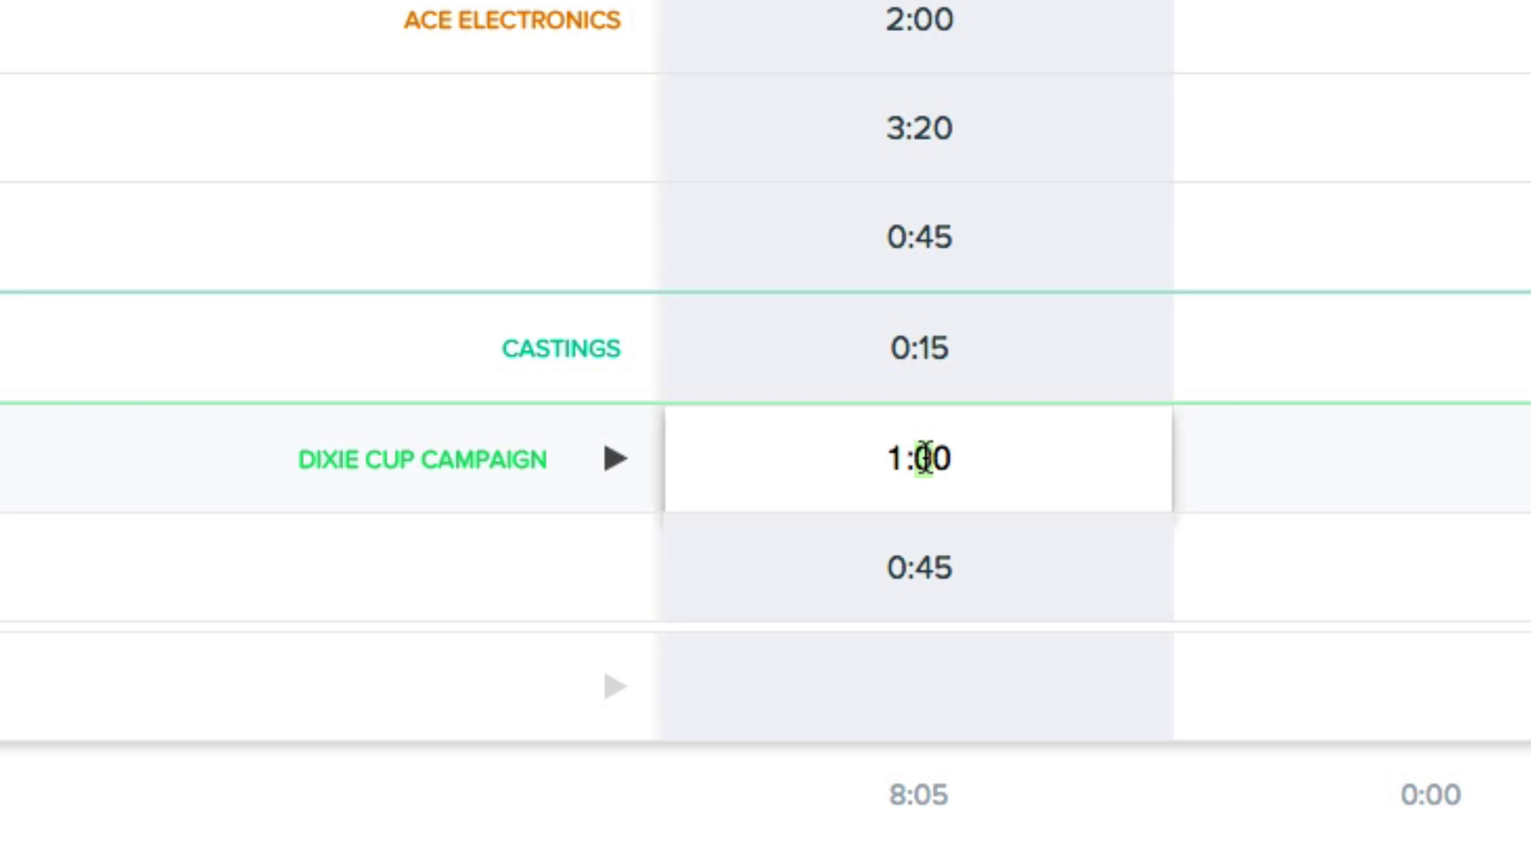
text(2)
key(Tab)
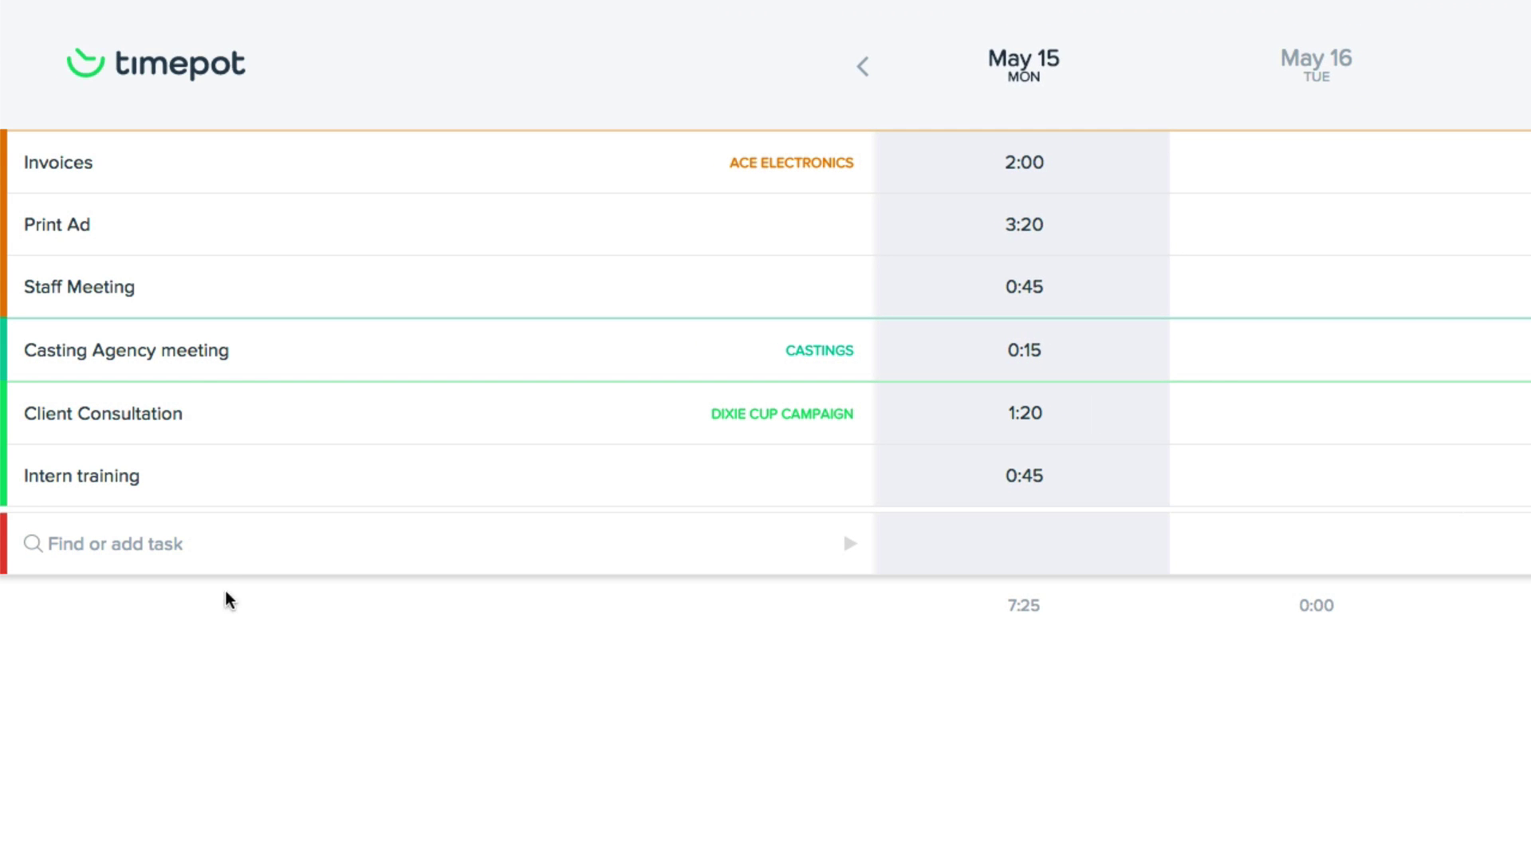
Step: Add a Market Research task with 1:30 logged on May 15
click(204, 562)
text(Market Resear)
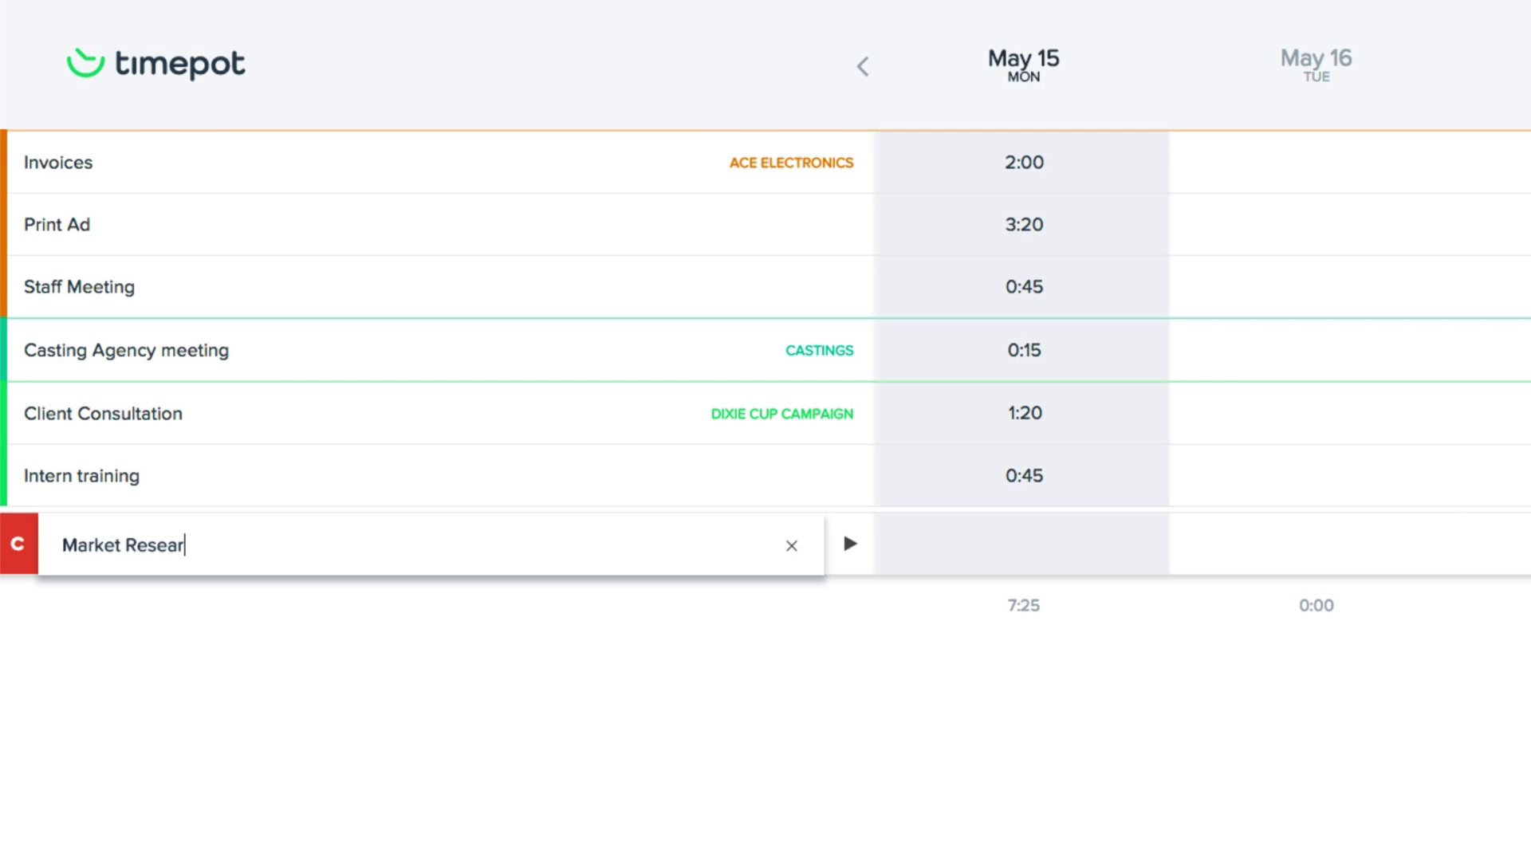
text(ch)
key(Return)
text(1:30)
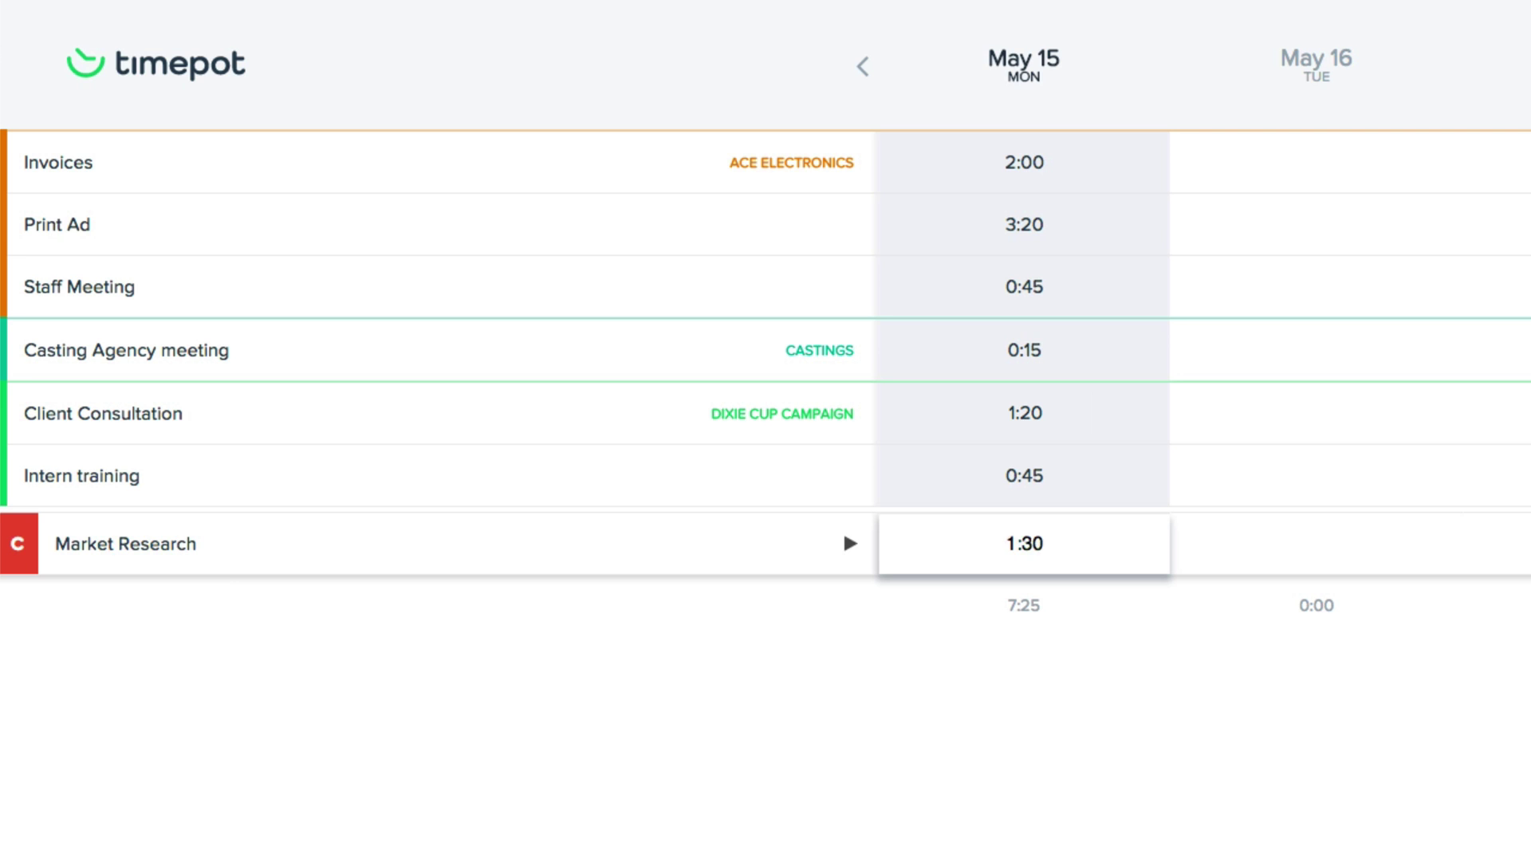
key(Return)
Step: Add an Internal Meeting task with 0:25, then dismiss the task suggestions
click(271, 608)
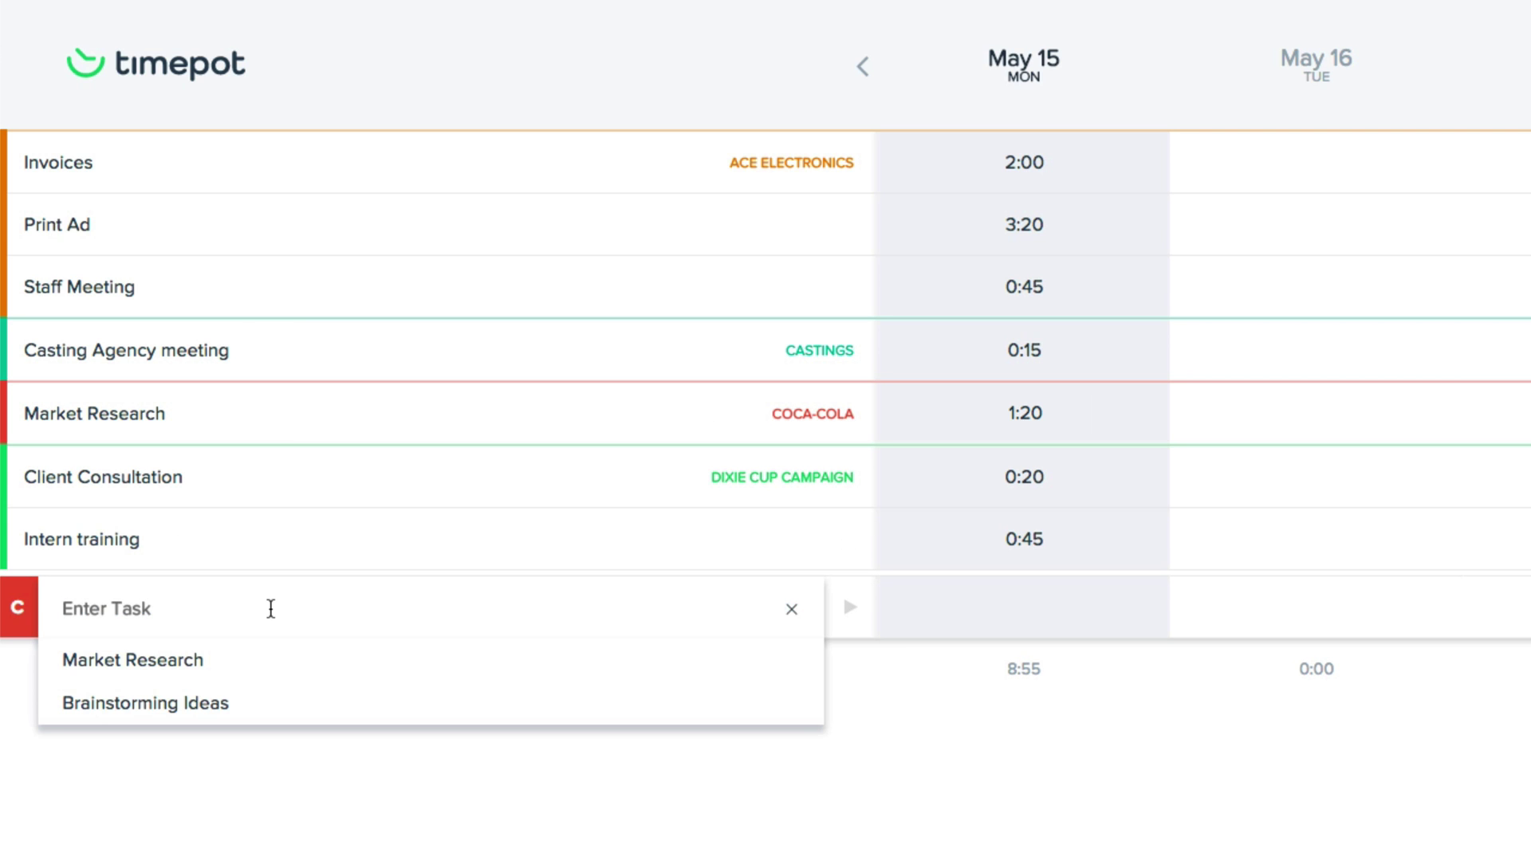
text(Internal Meeting)
key(Return)
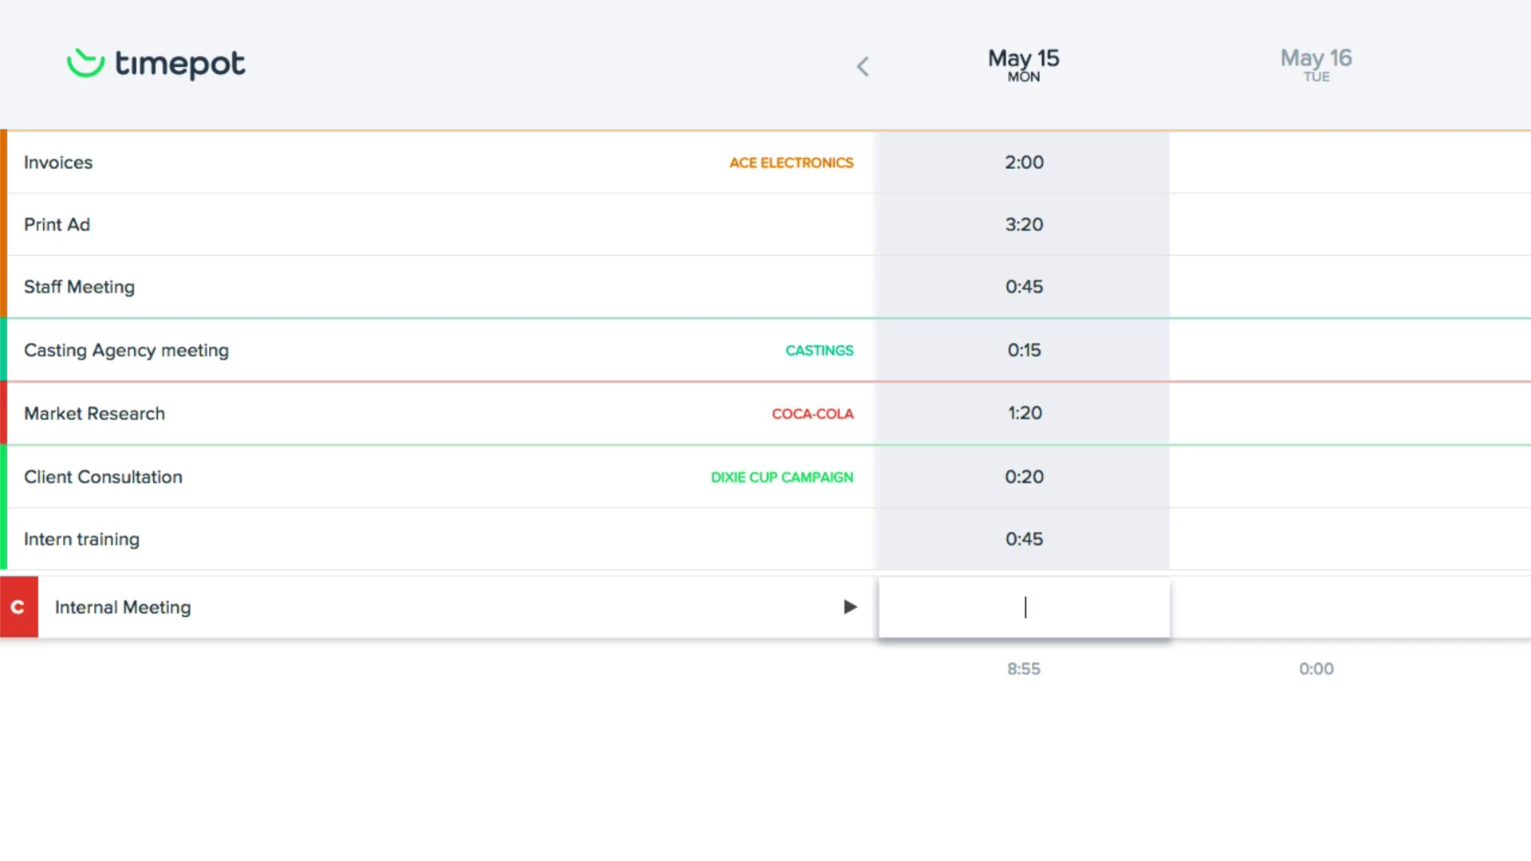
text(0:25)
key(Return)
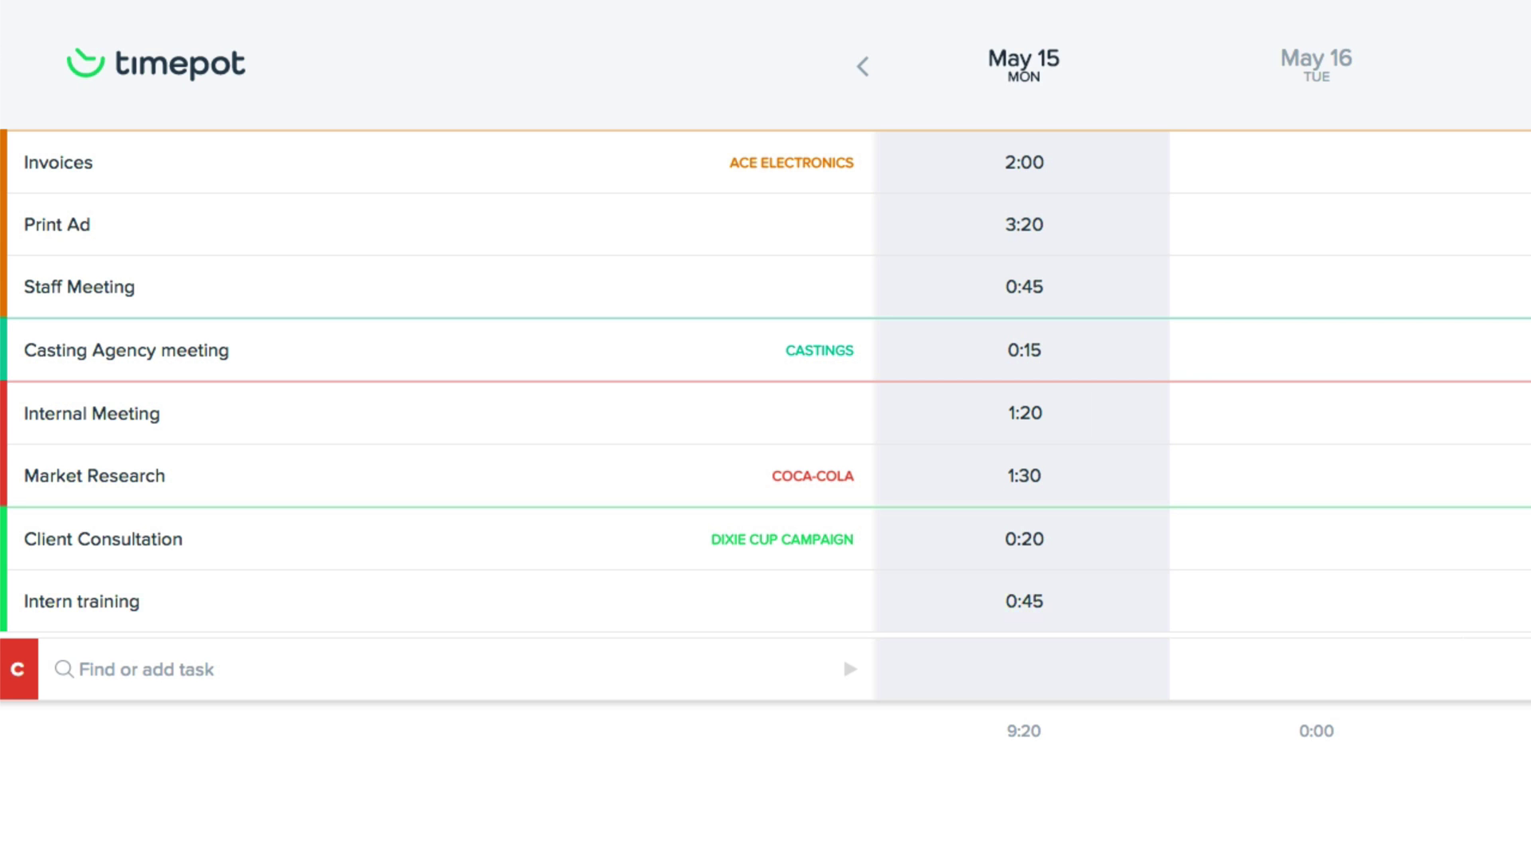
click(267, 670)
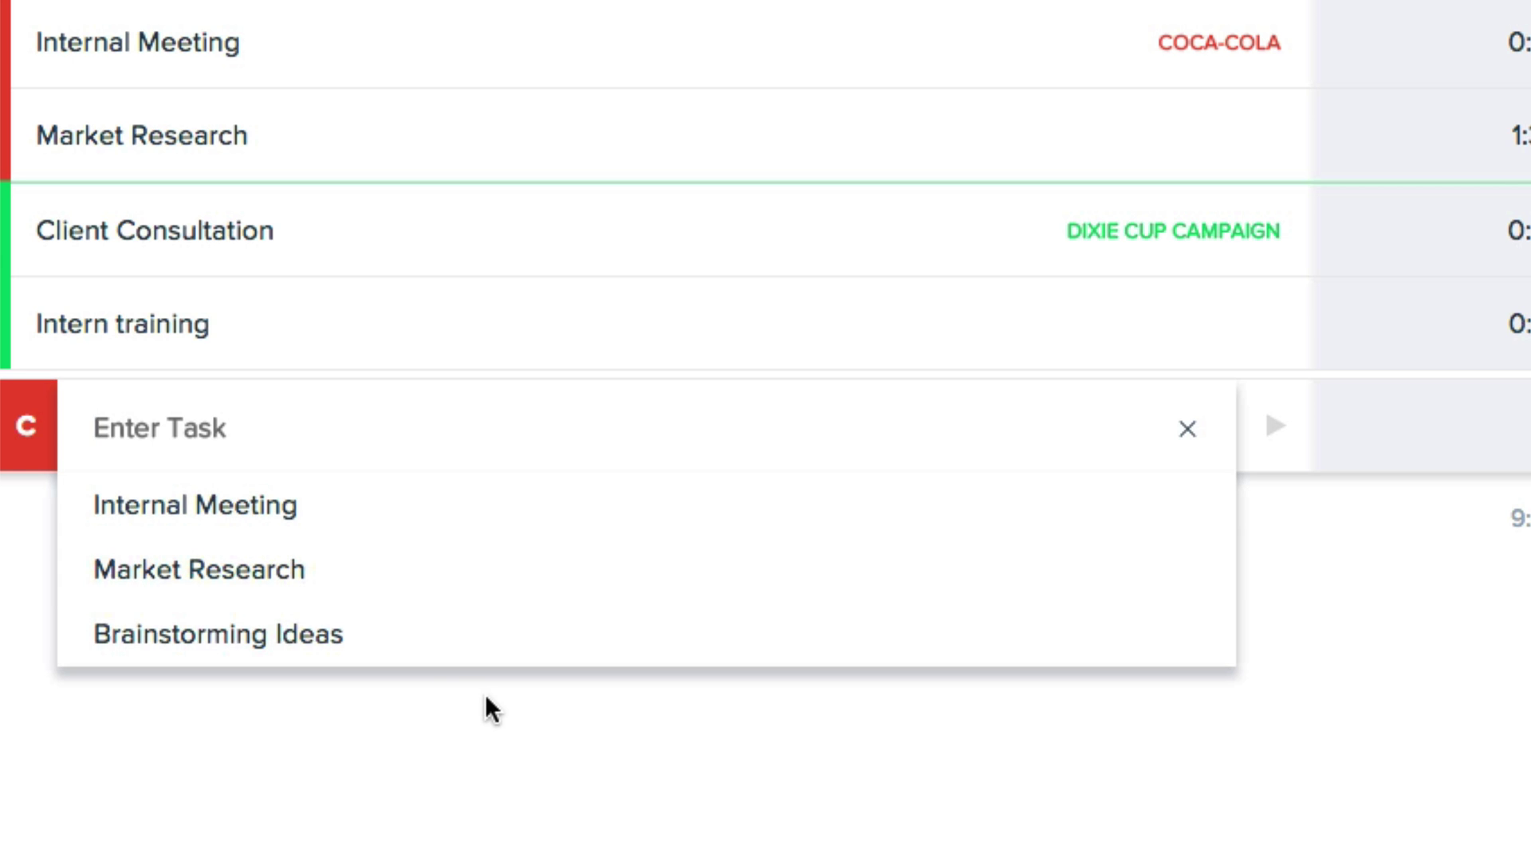
click(708, 839)
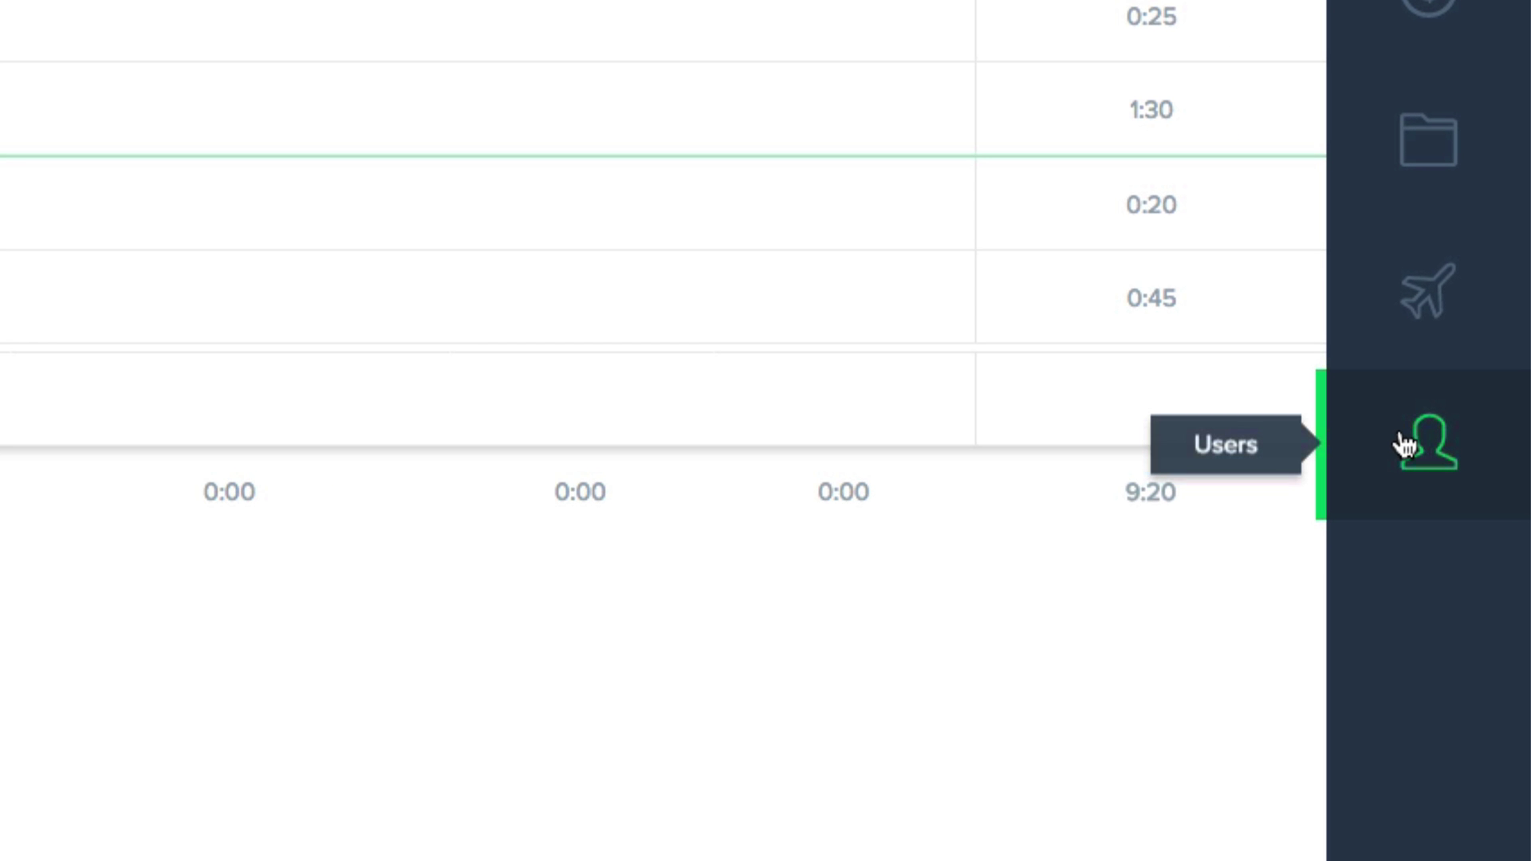
Step: From Users, open a member's timesheet and log 1:00 of Coca-Cola Market Research on May 15
click(1405, 444)
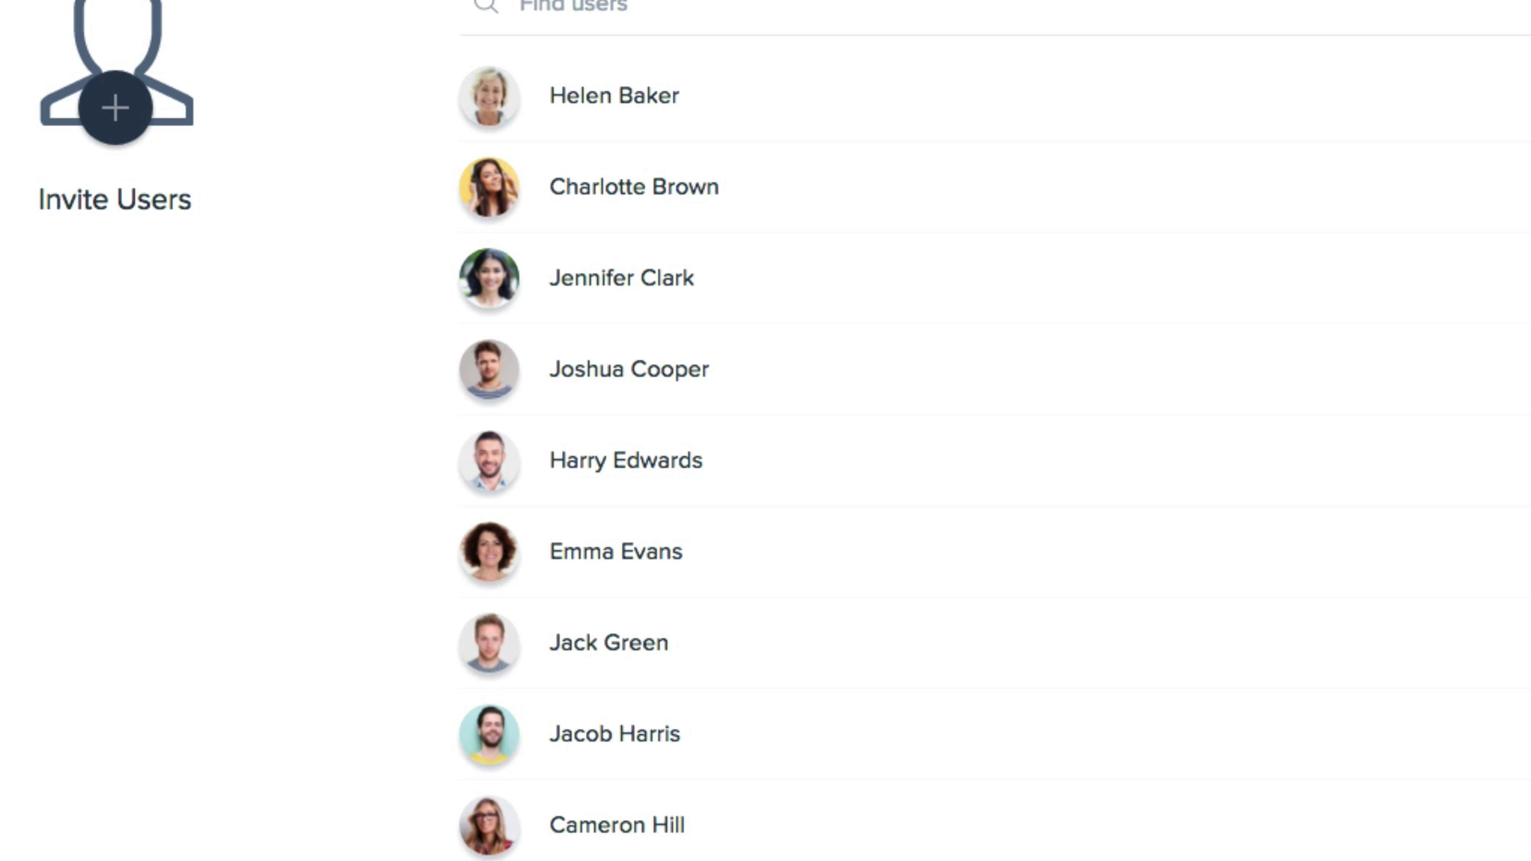
click(590, 557)
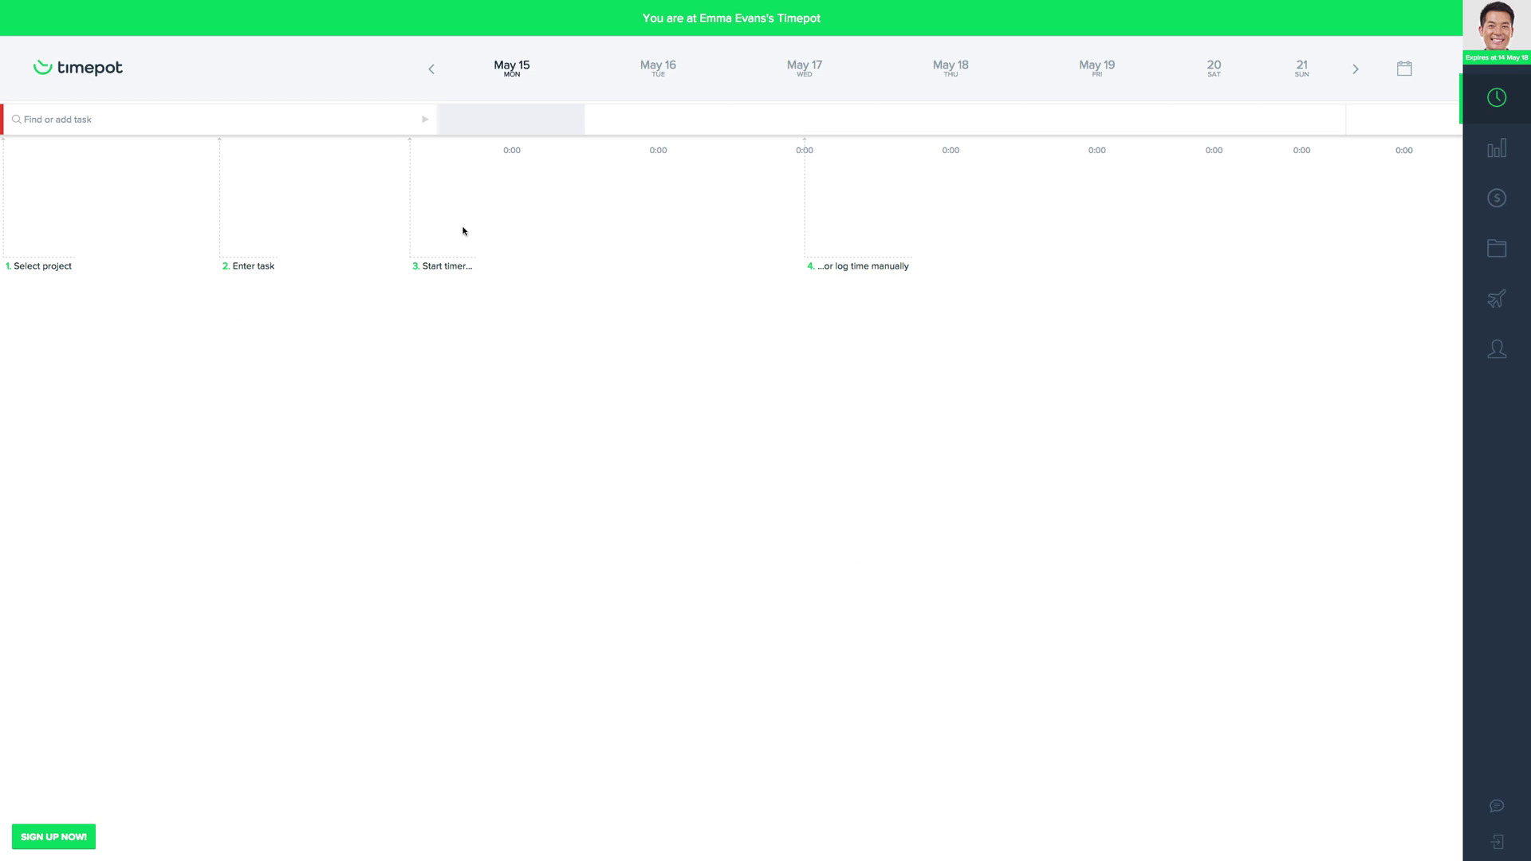
click(229, 124)
click(188, 192)
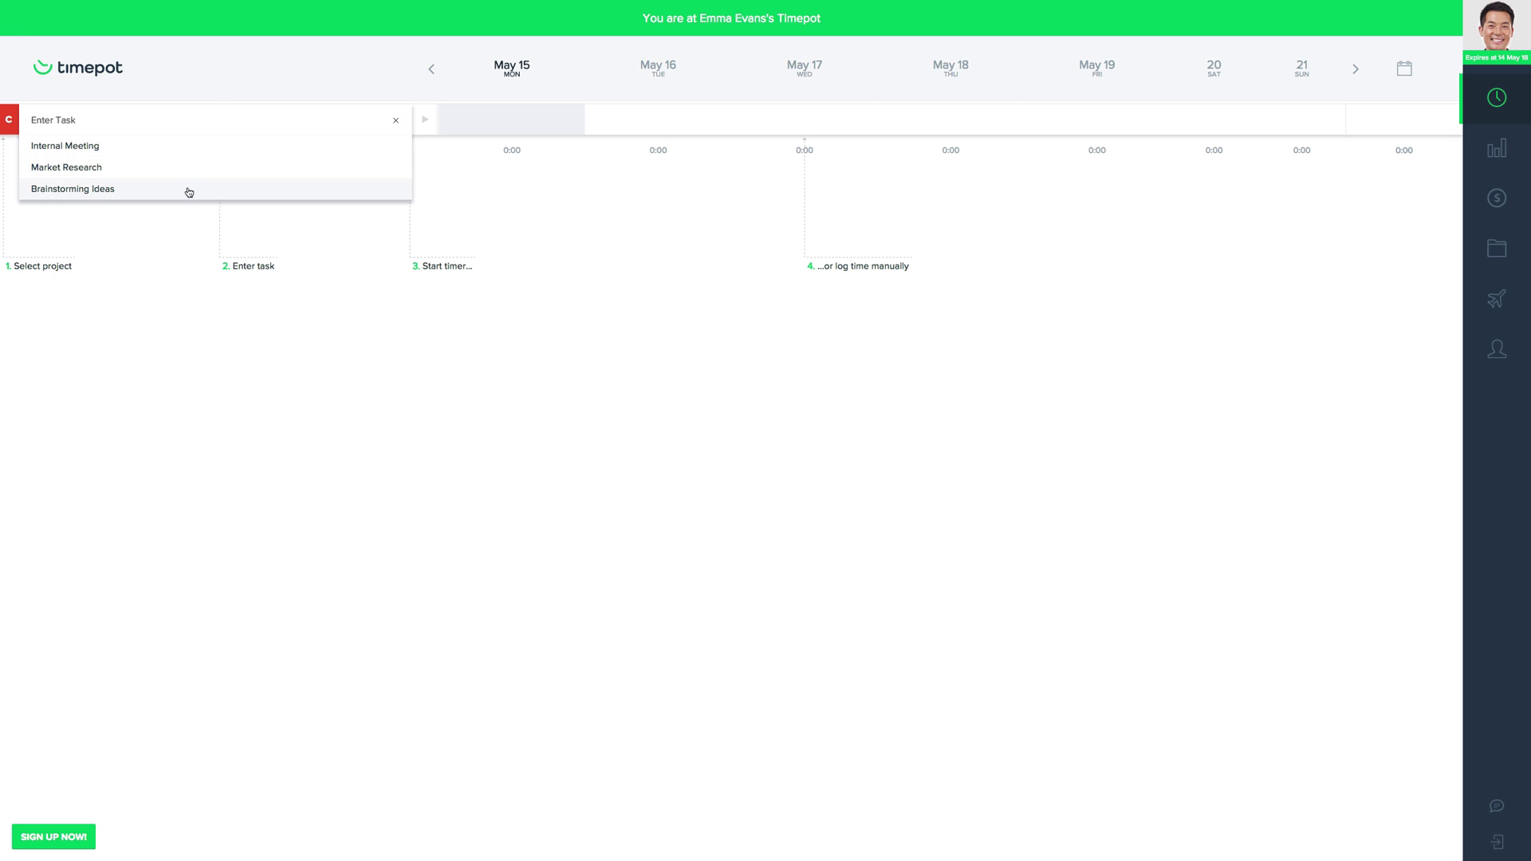
click(184, 174)
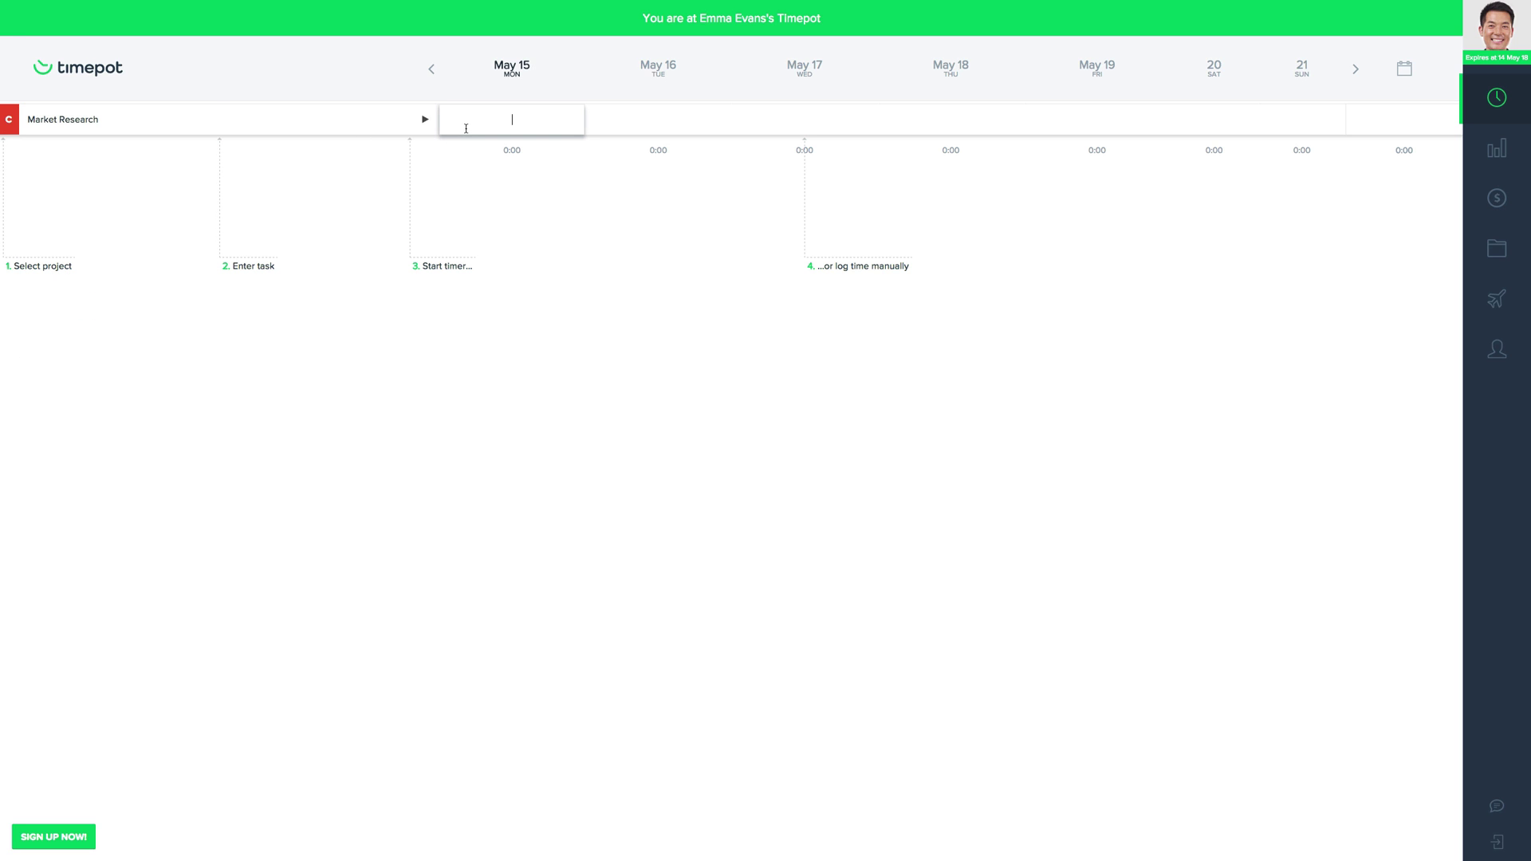
text(1)
key(Return)
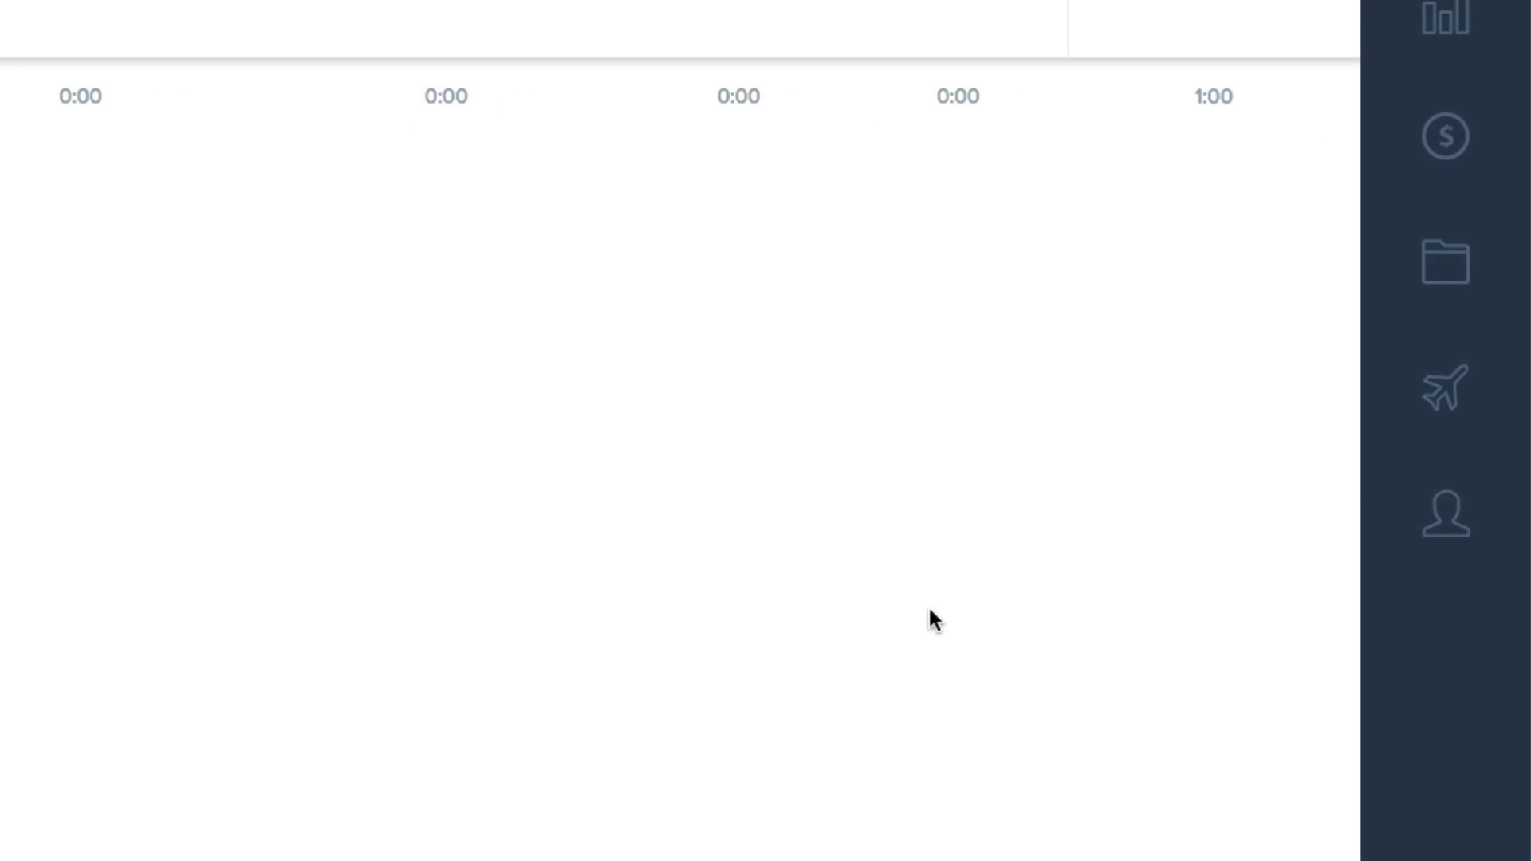
Step: Book May 17–19, 2017 as a team member's holiday and go back to the weekly timesheet
click(1420, 403)
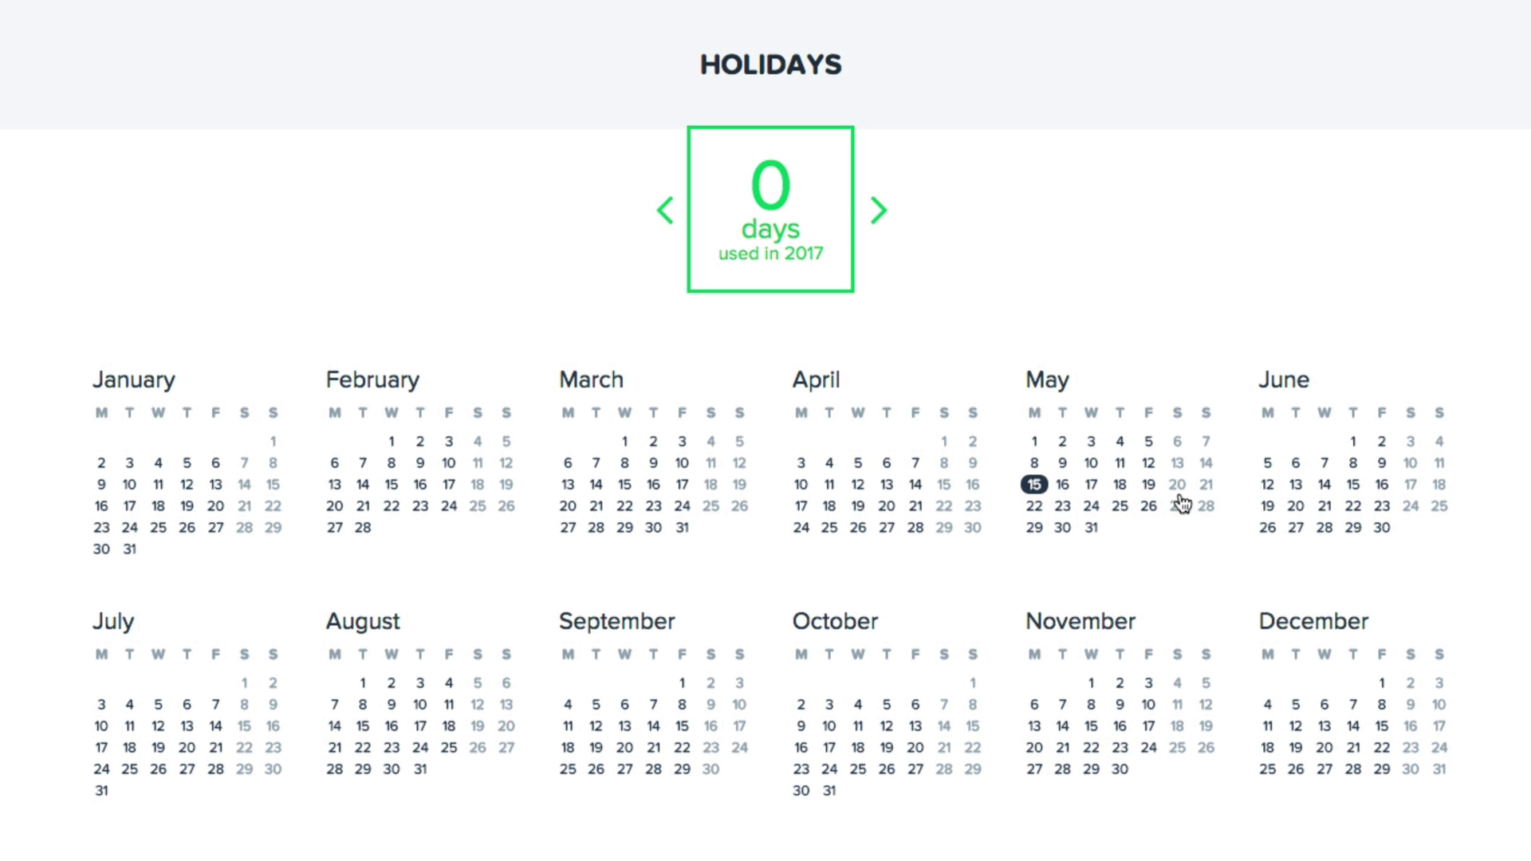
drag(1094, 493, 1149, 495)
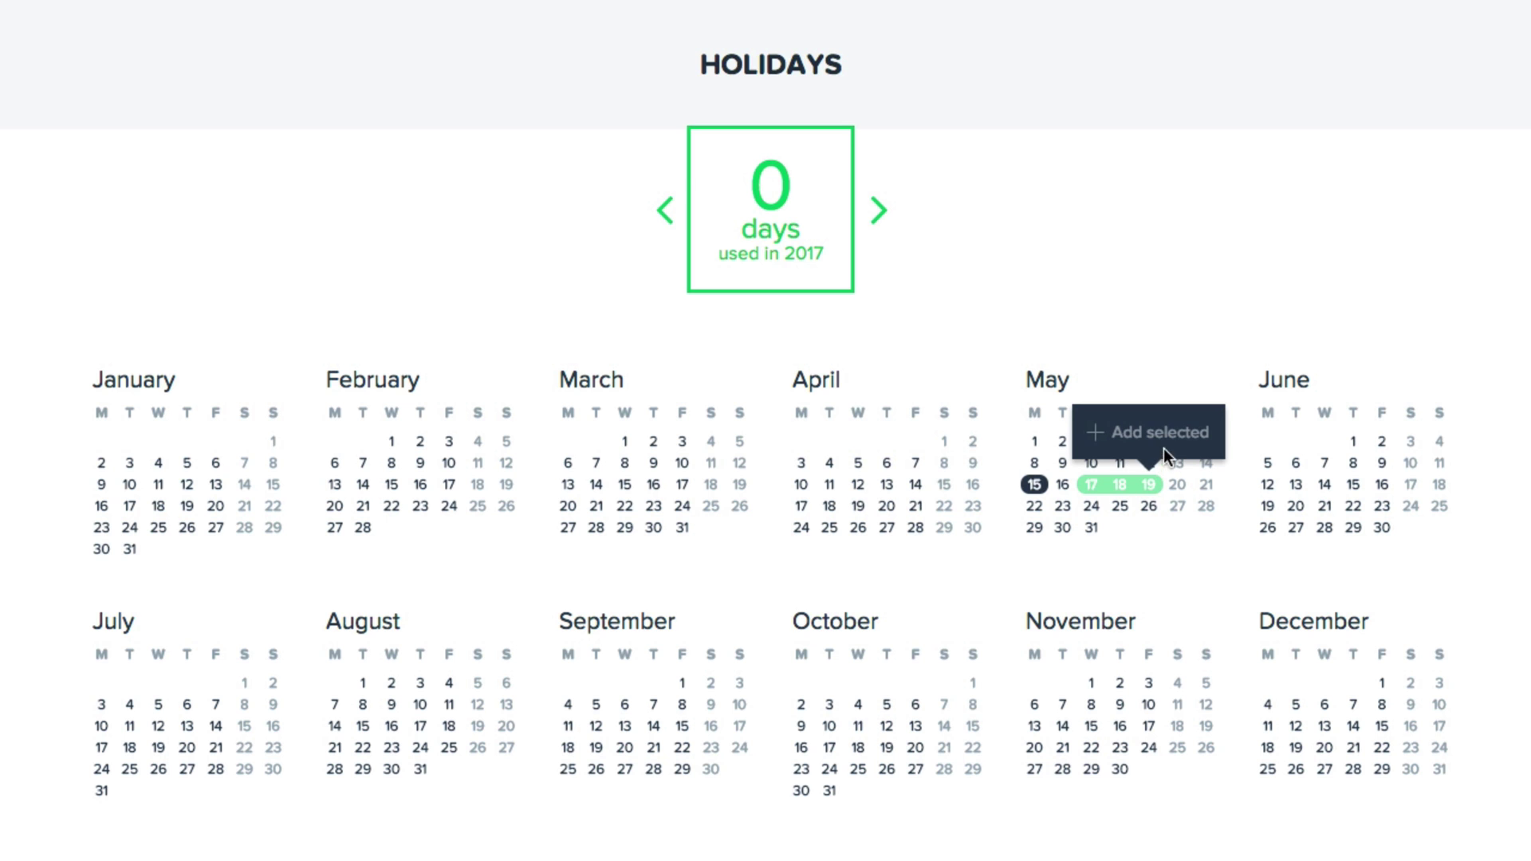
click(1137, 430)
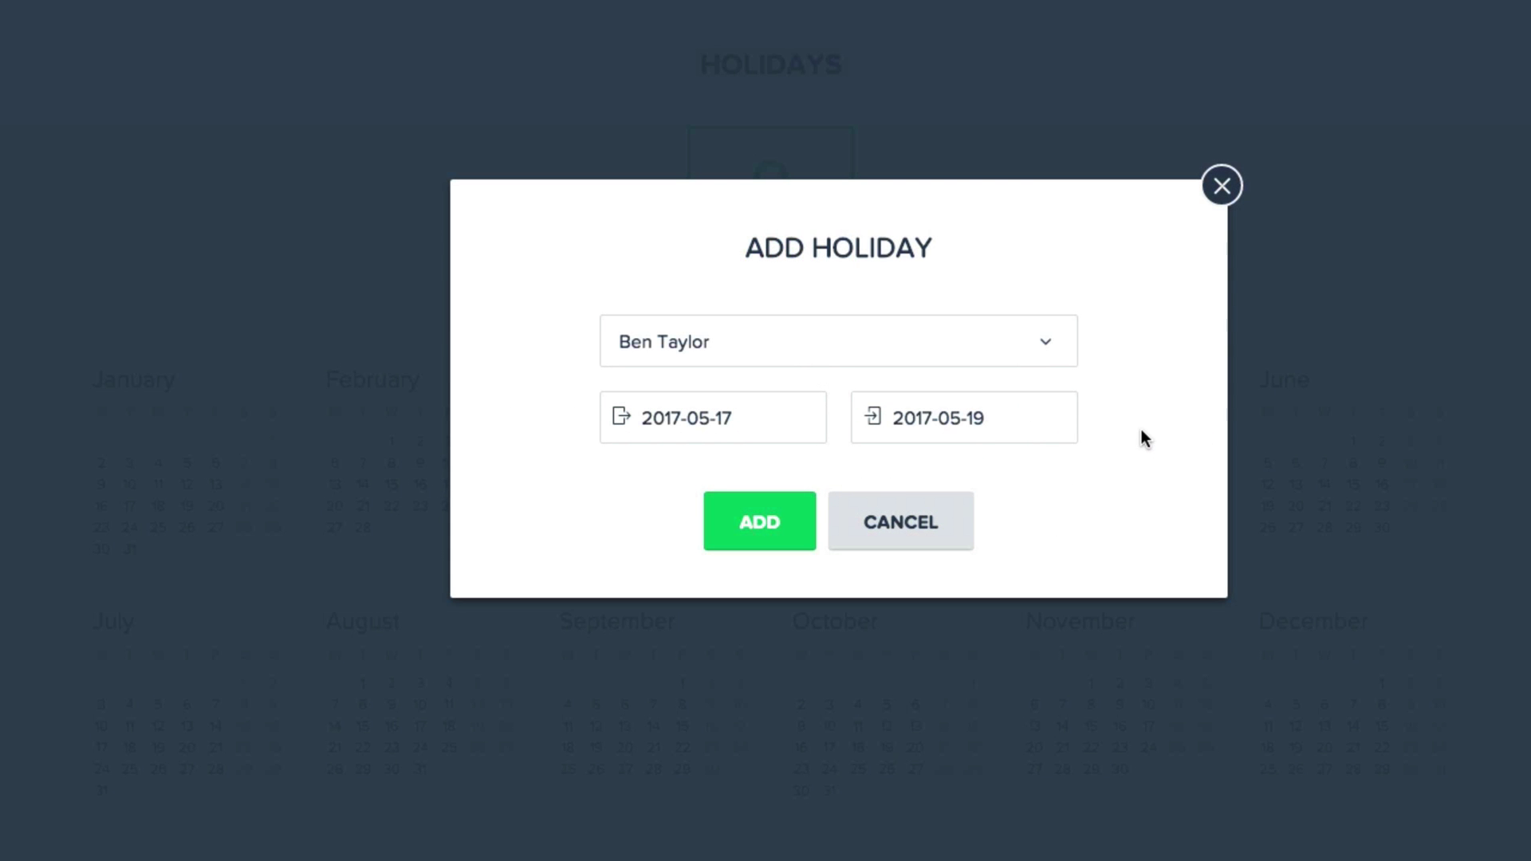
click(777, 522)
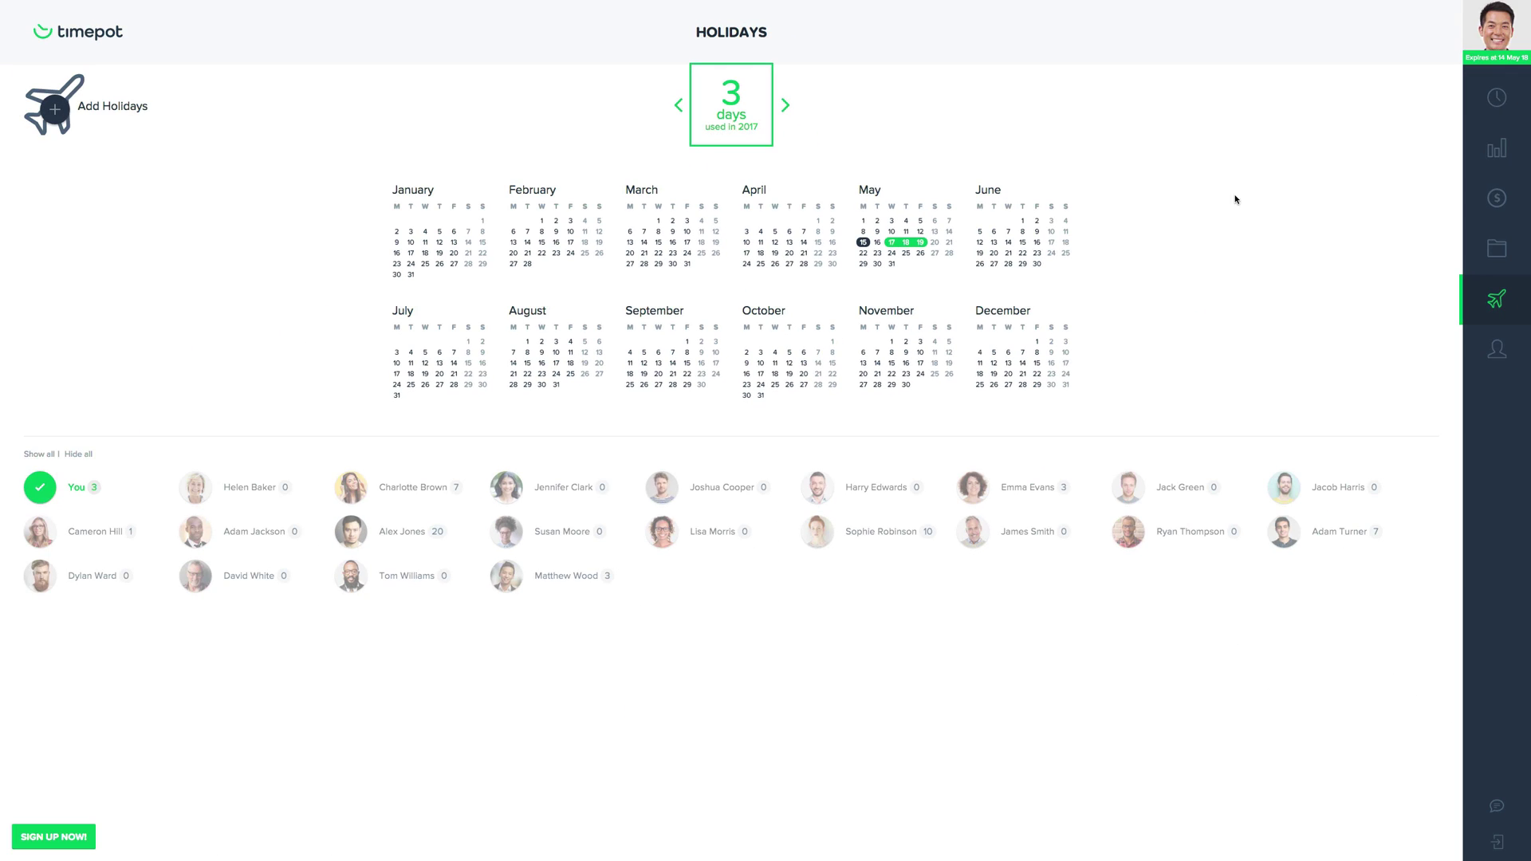
click(1497, 98)
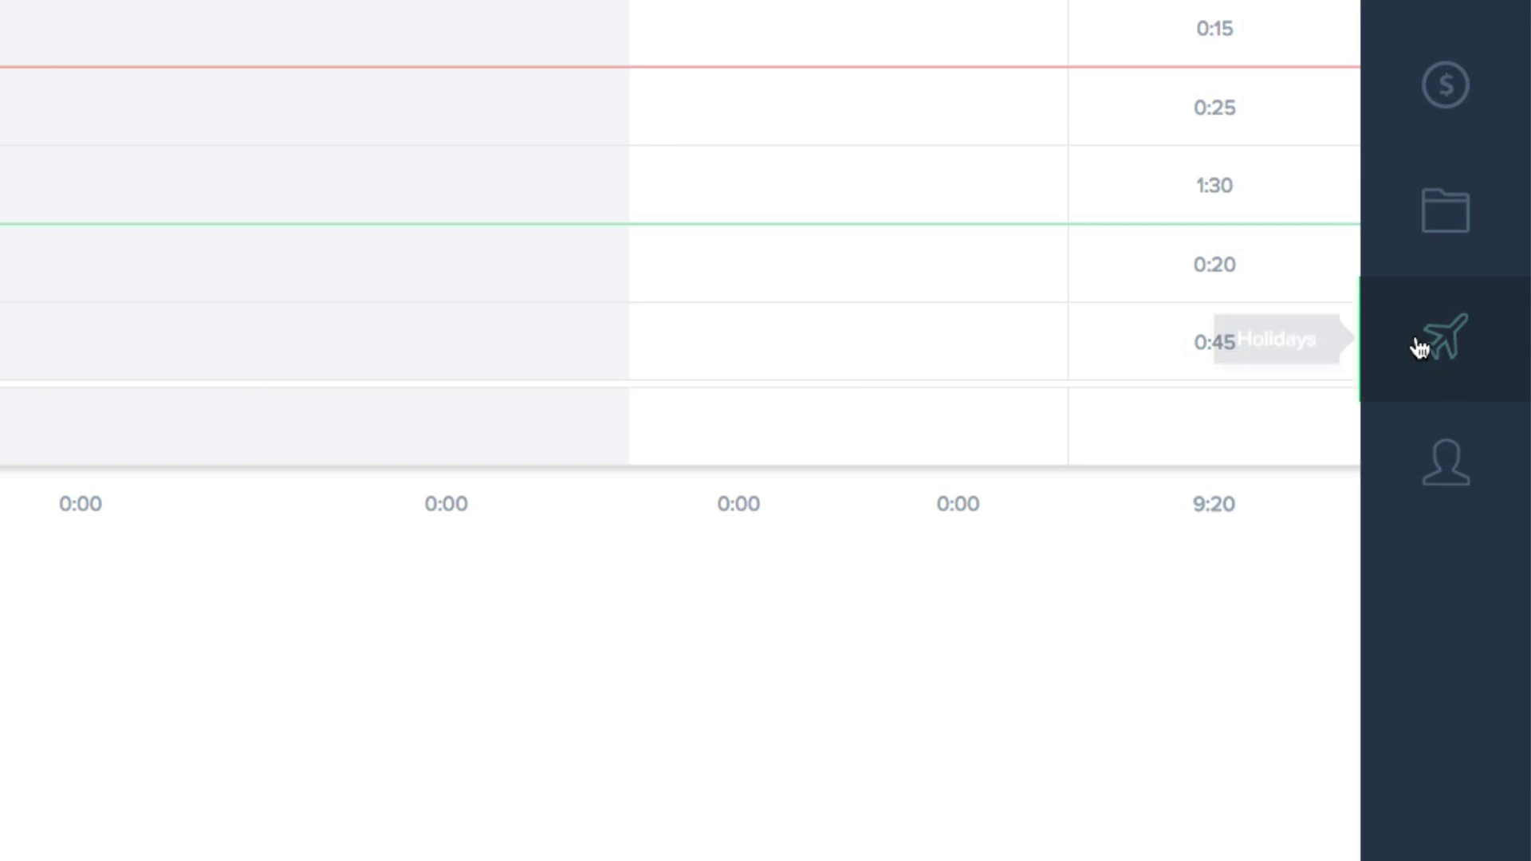
Step: On the Holidays calendar, add two colleagues' holidays, then show the whole team's holidays
click(1431, 342)
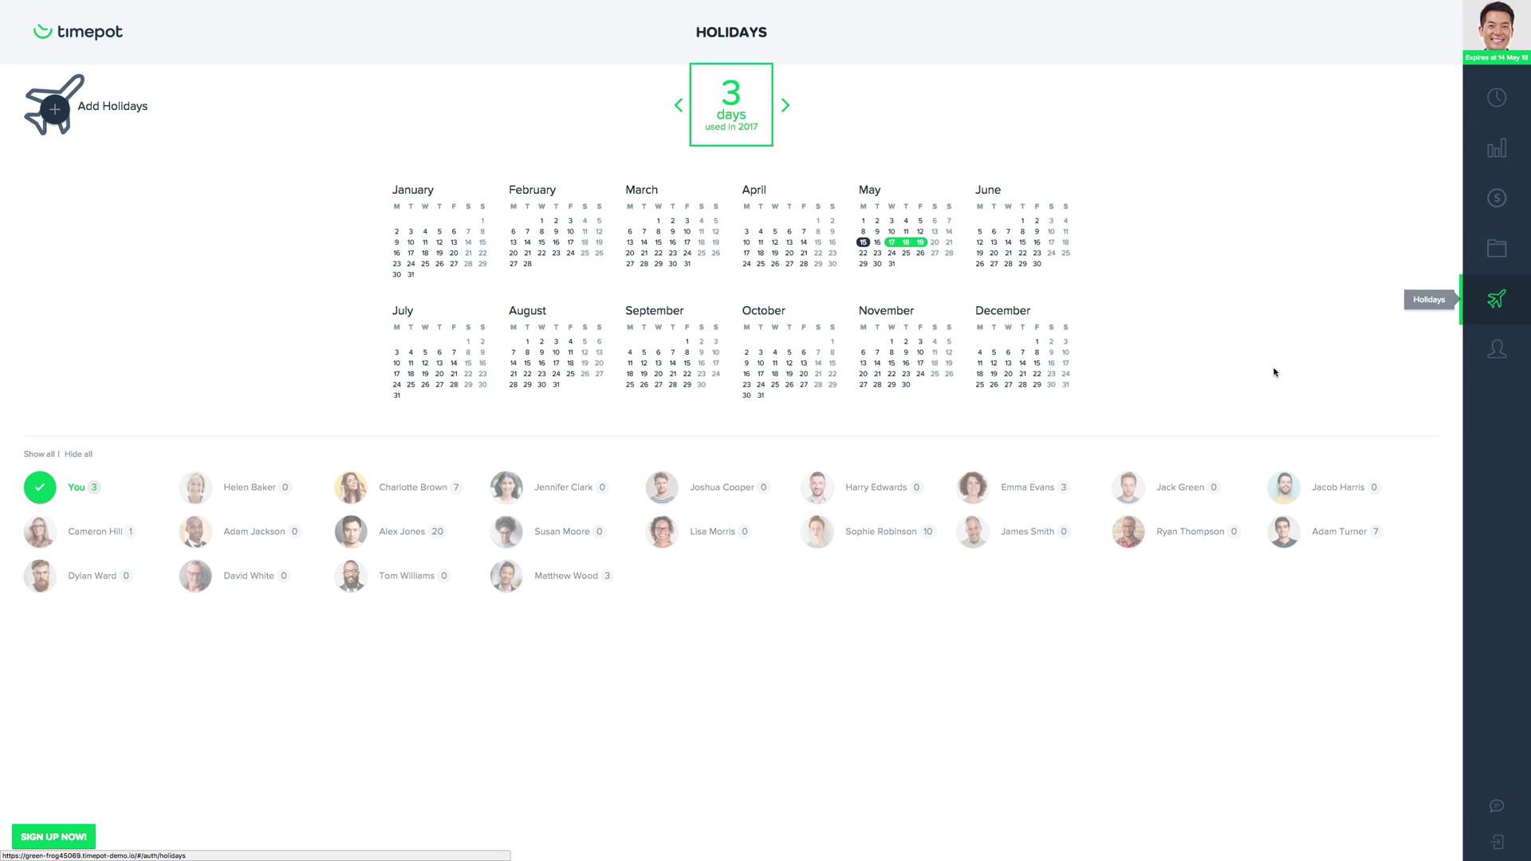
click(423, 492)
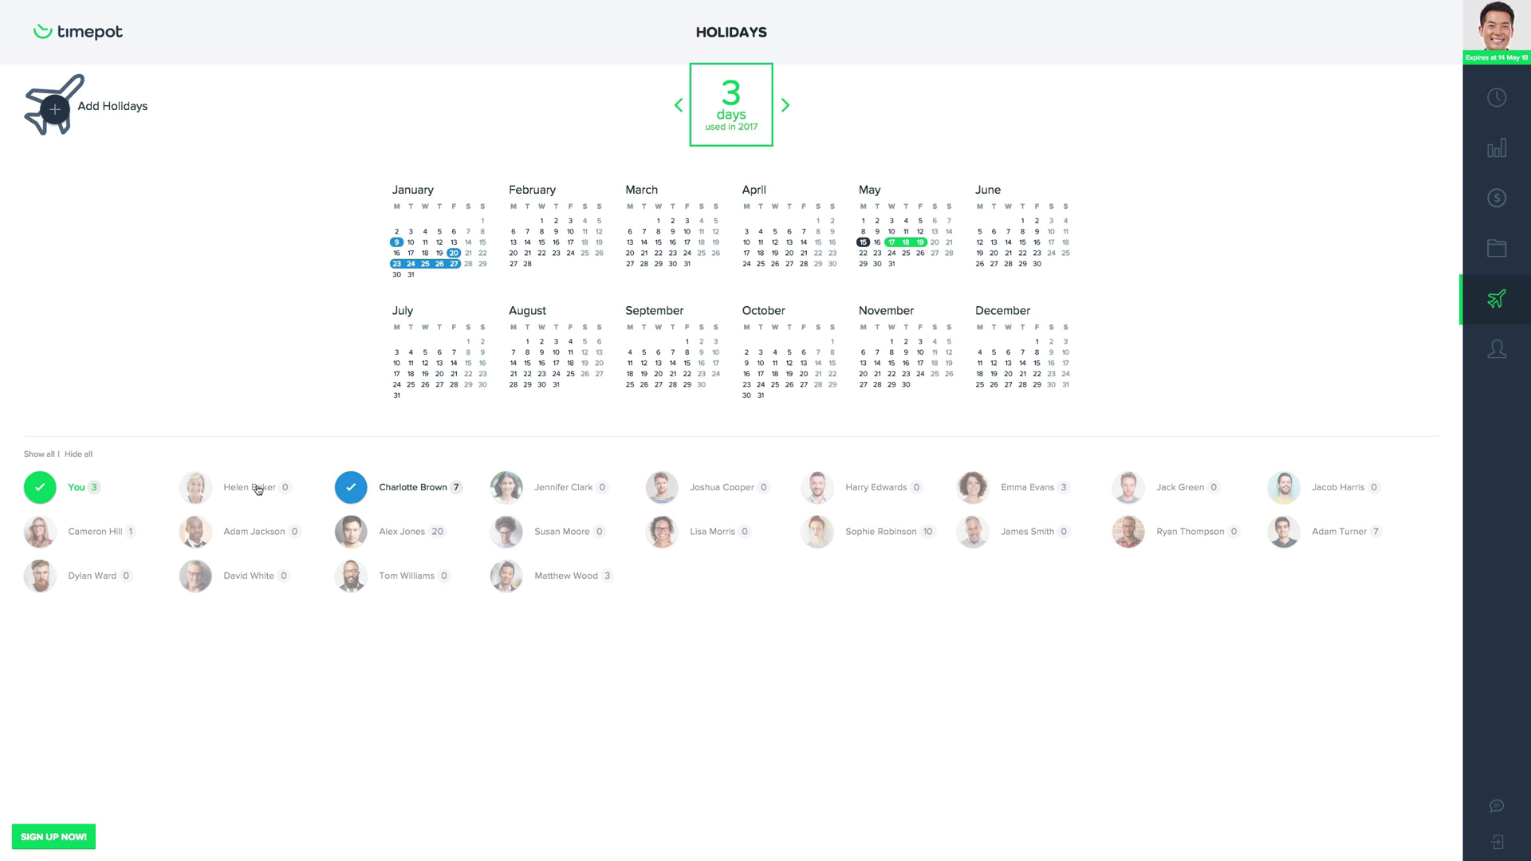
click(108, 532)
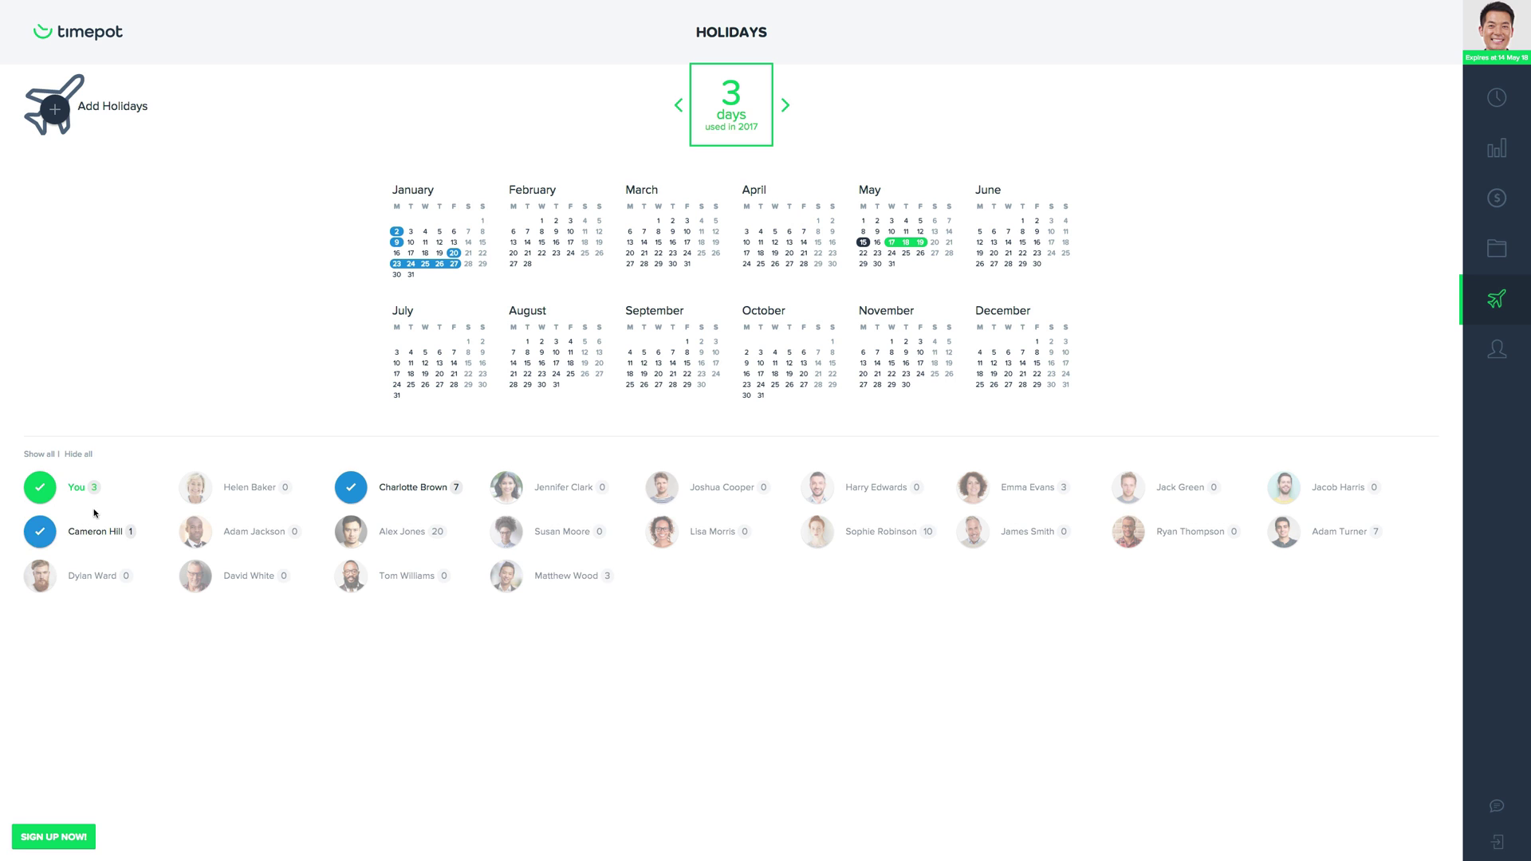
click(40, 455)
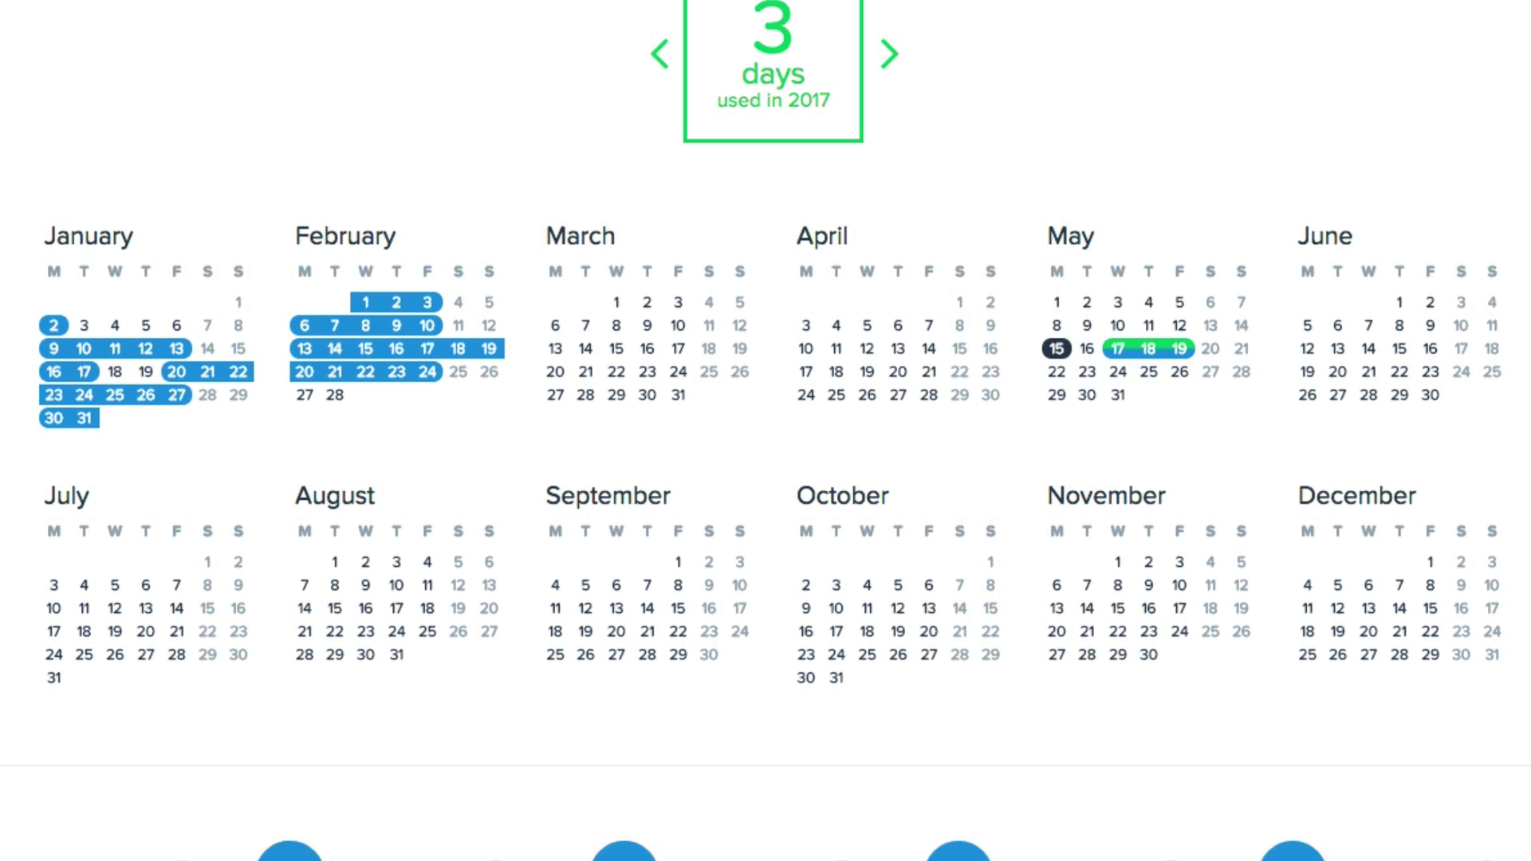
Step: In Reports, review the Projects, Users, Tasks and From filters, then remove the user and date-range filters
click(1451, 339)
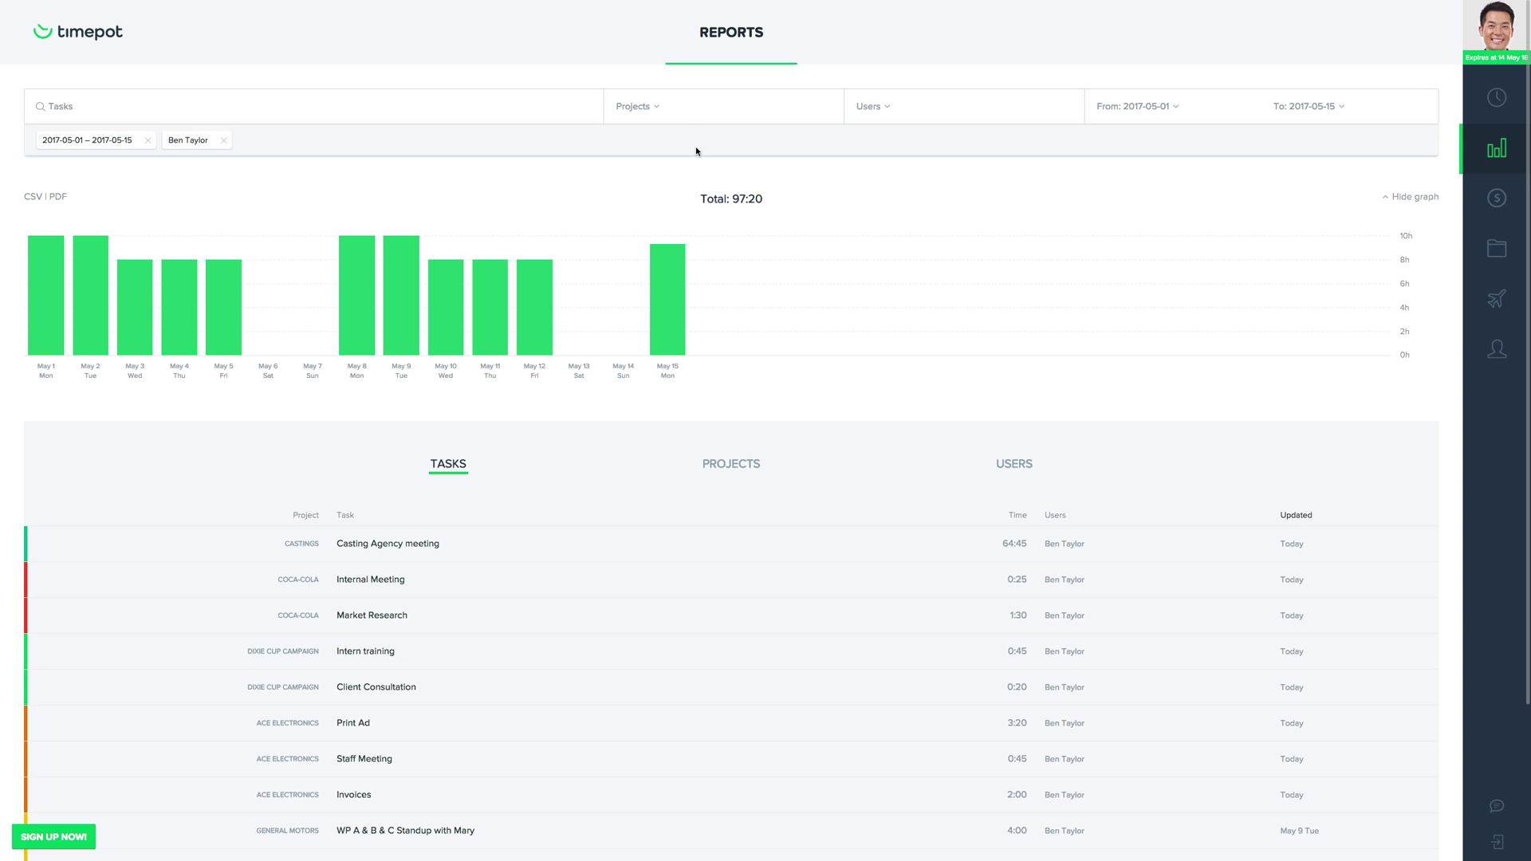
click(672, 108)
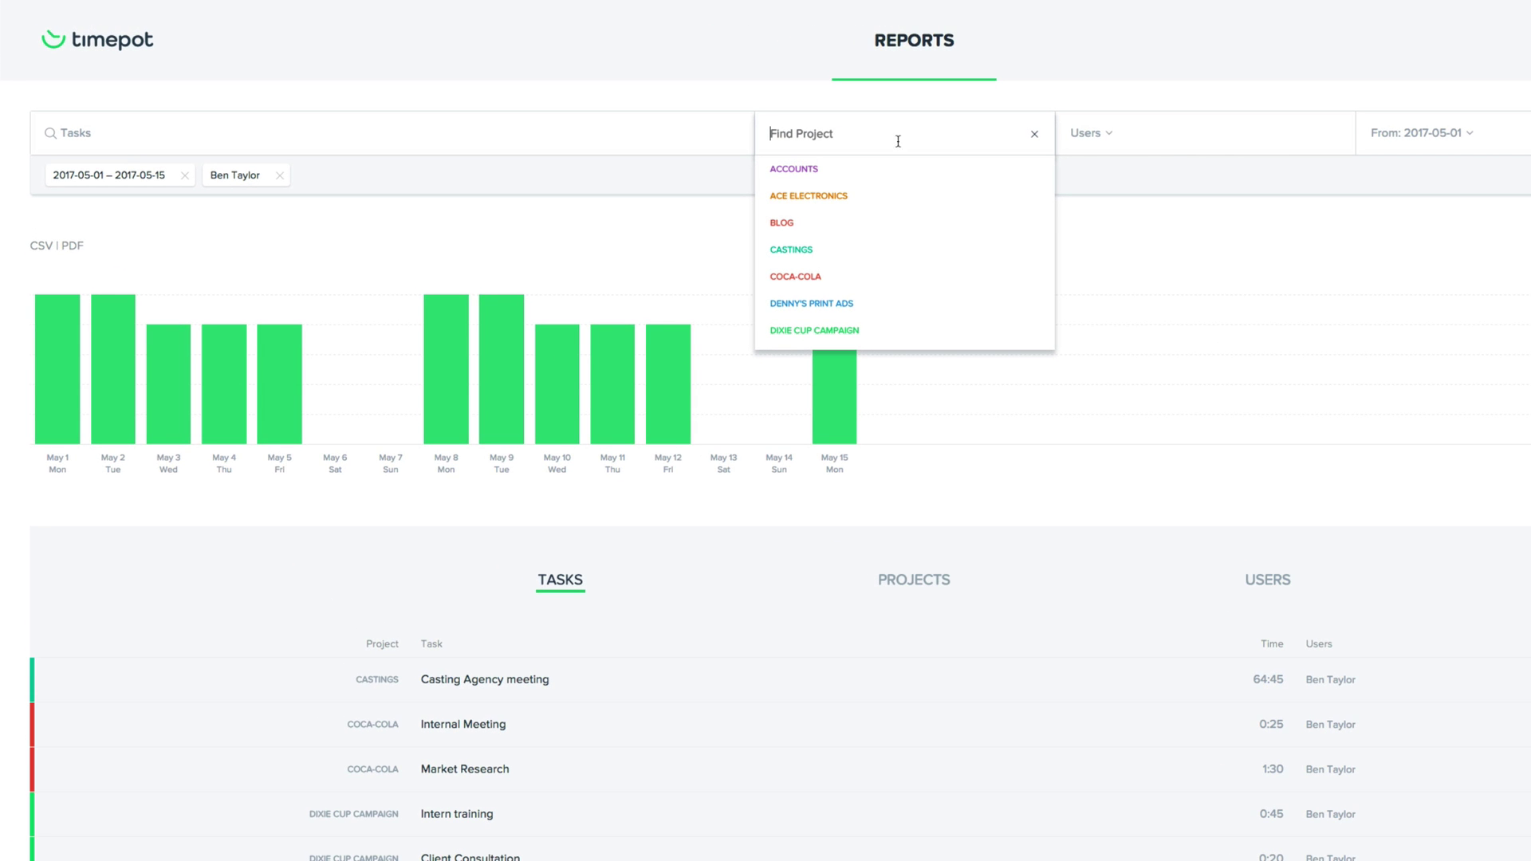
click(1169, 146)
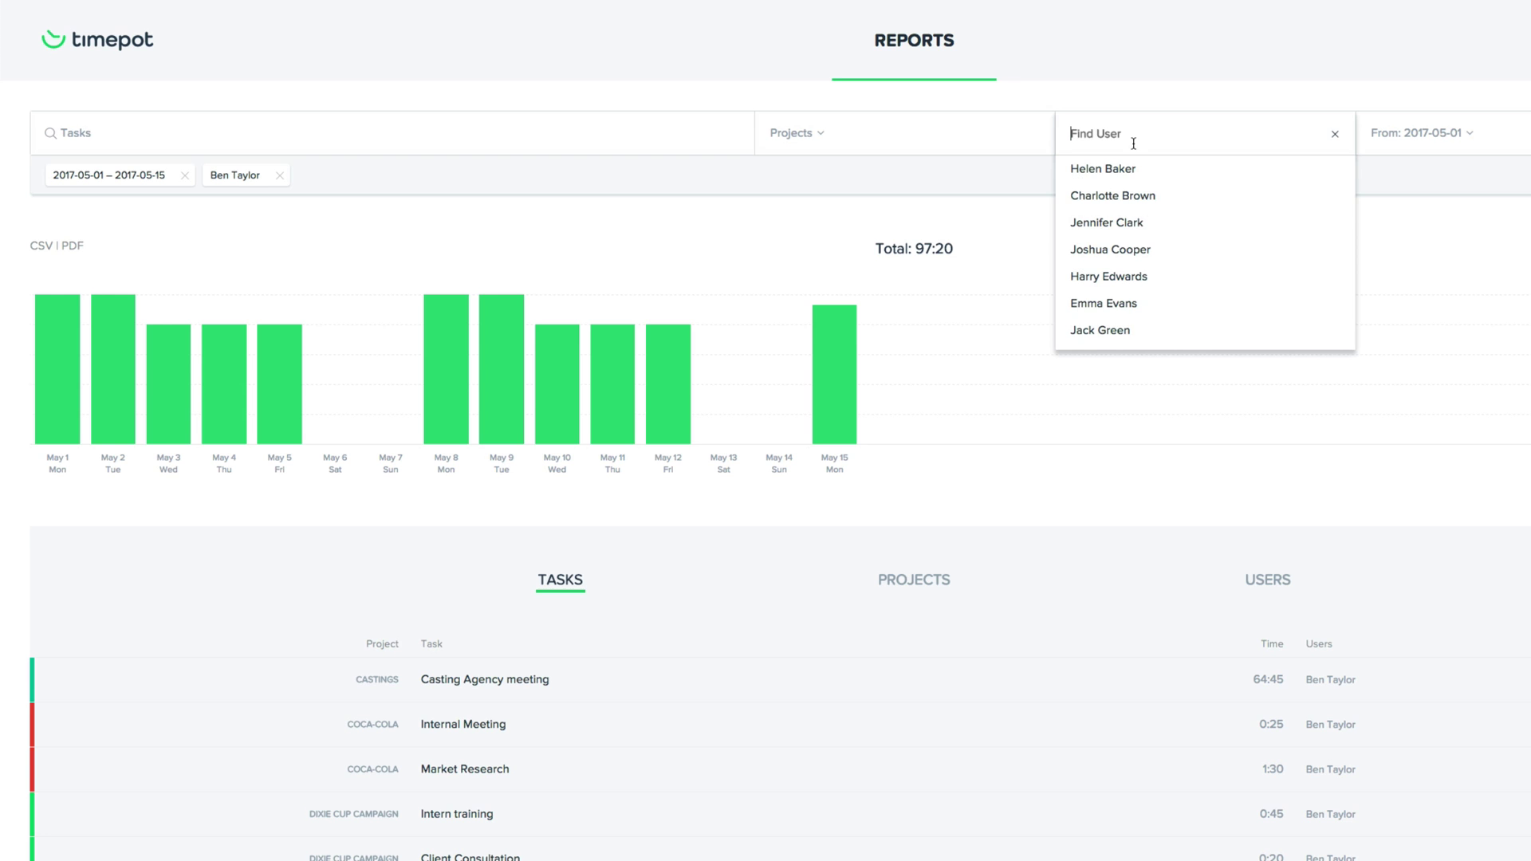
click(609, 136)
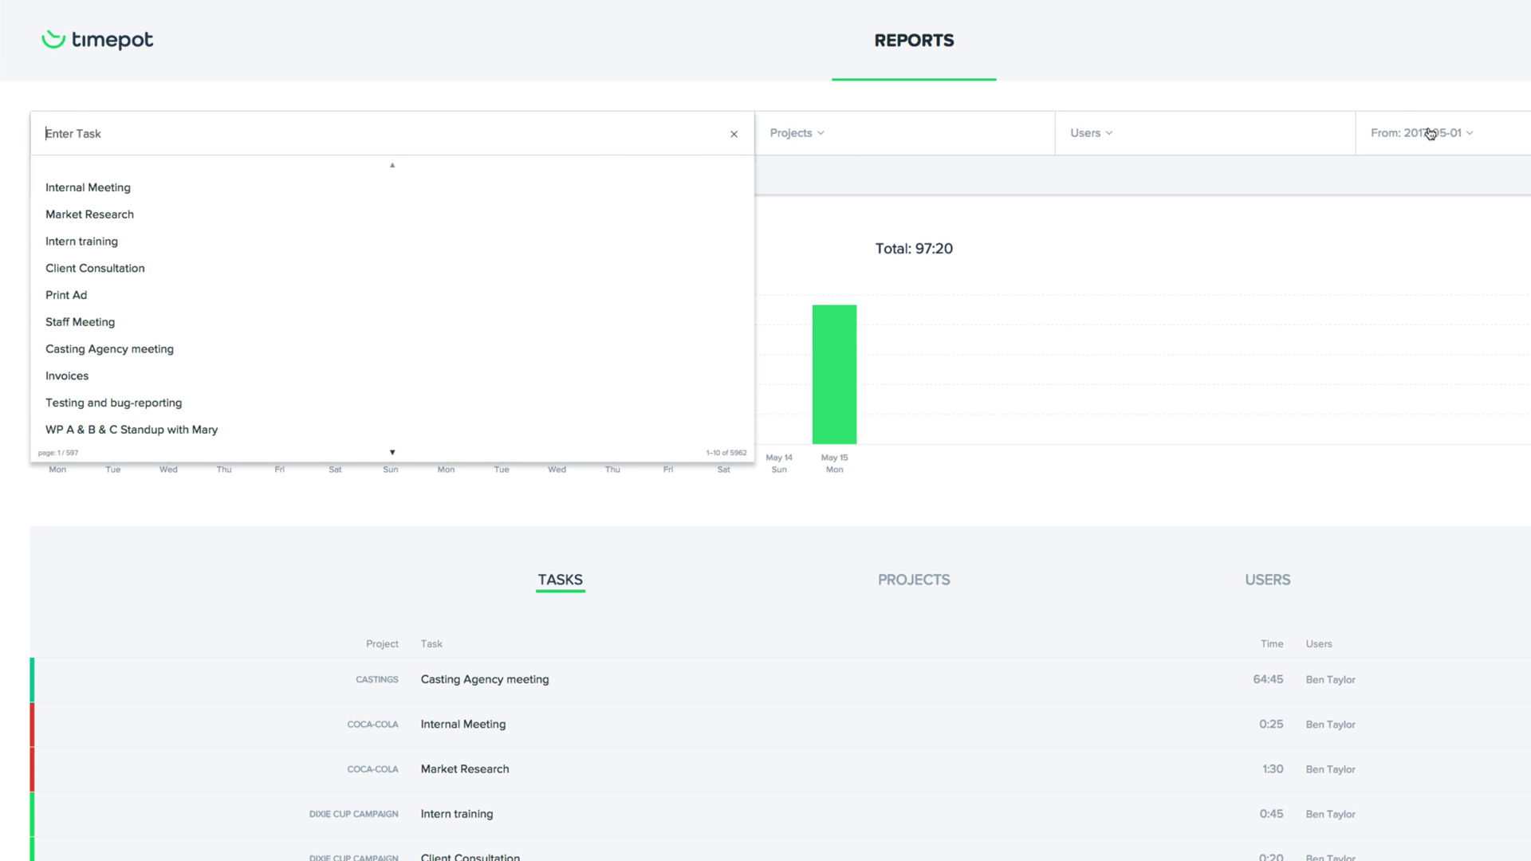
click(1144, 141)
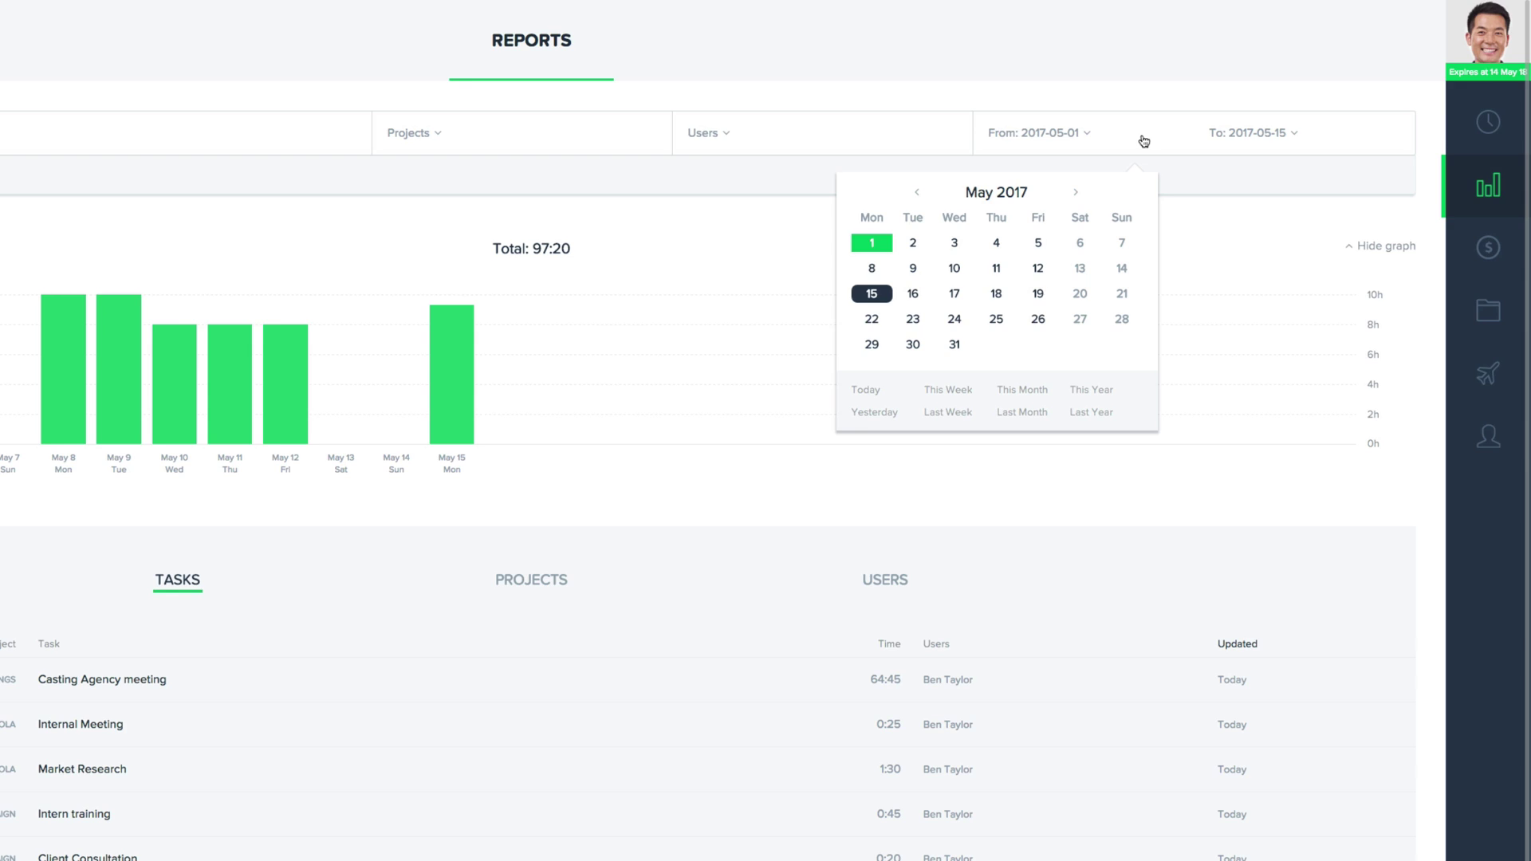
click(667, 158)
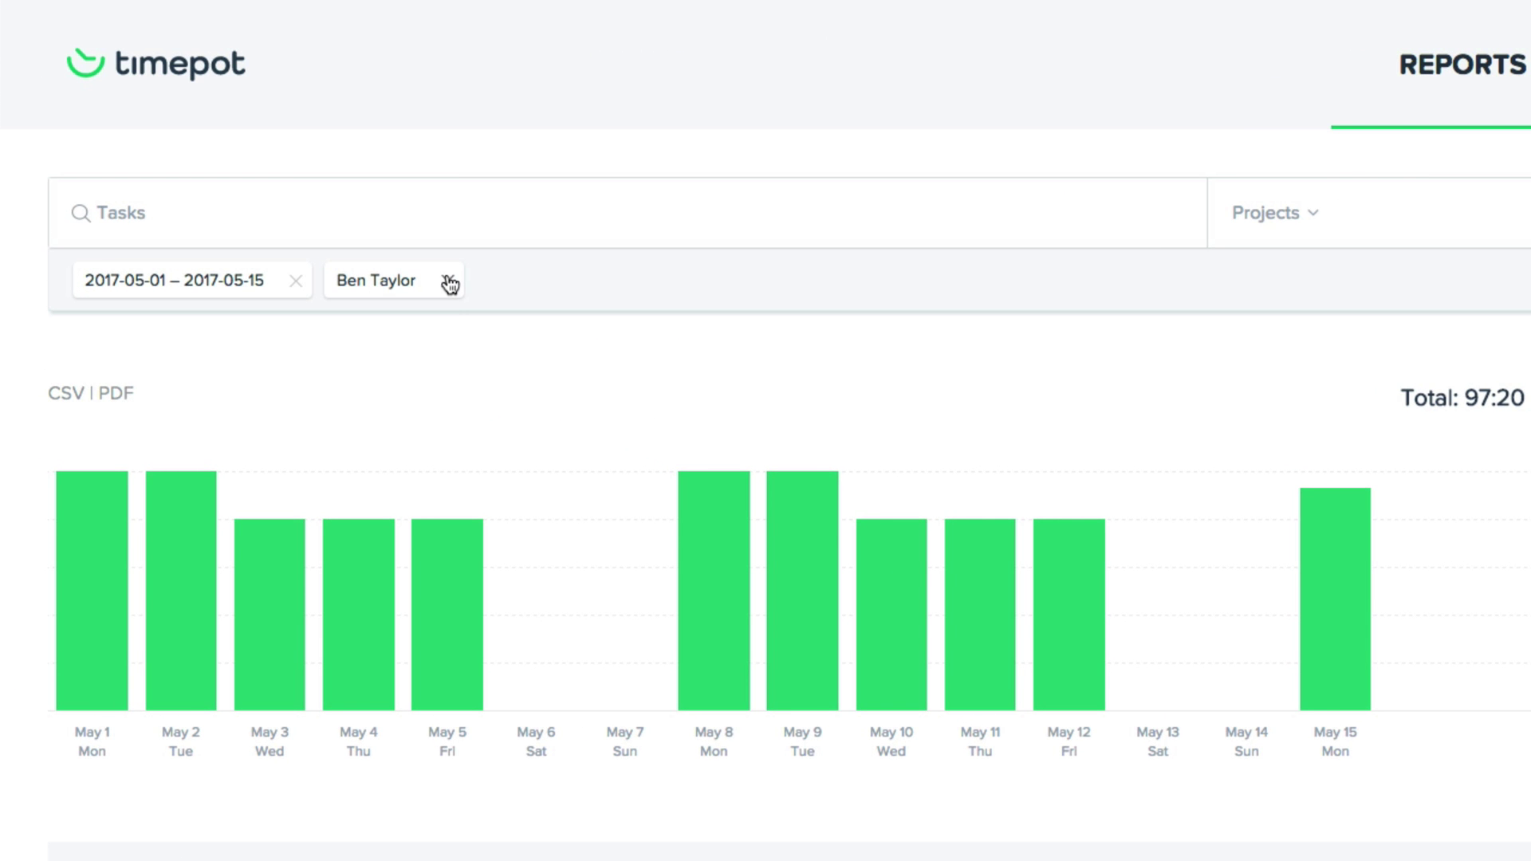
click(449, 282)
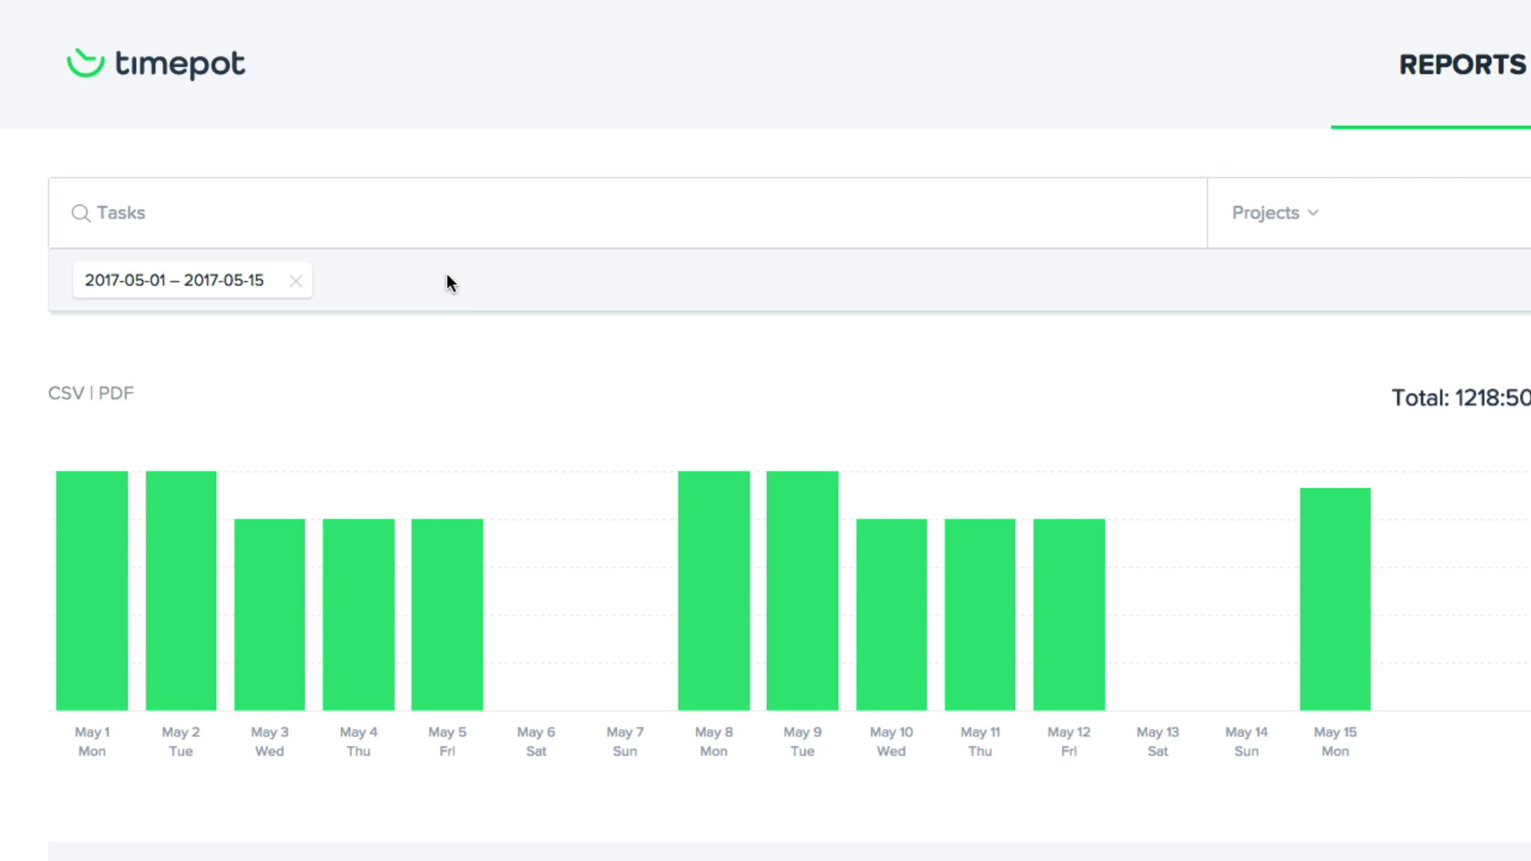
click(297, 282)
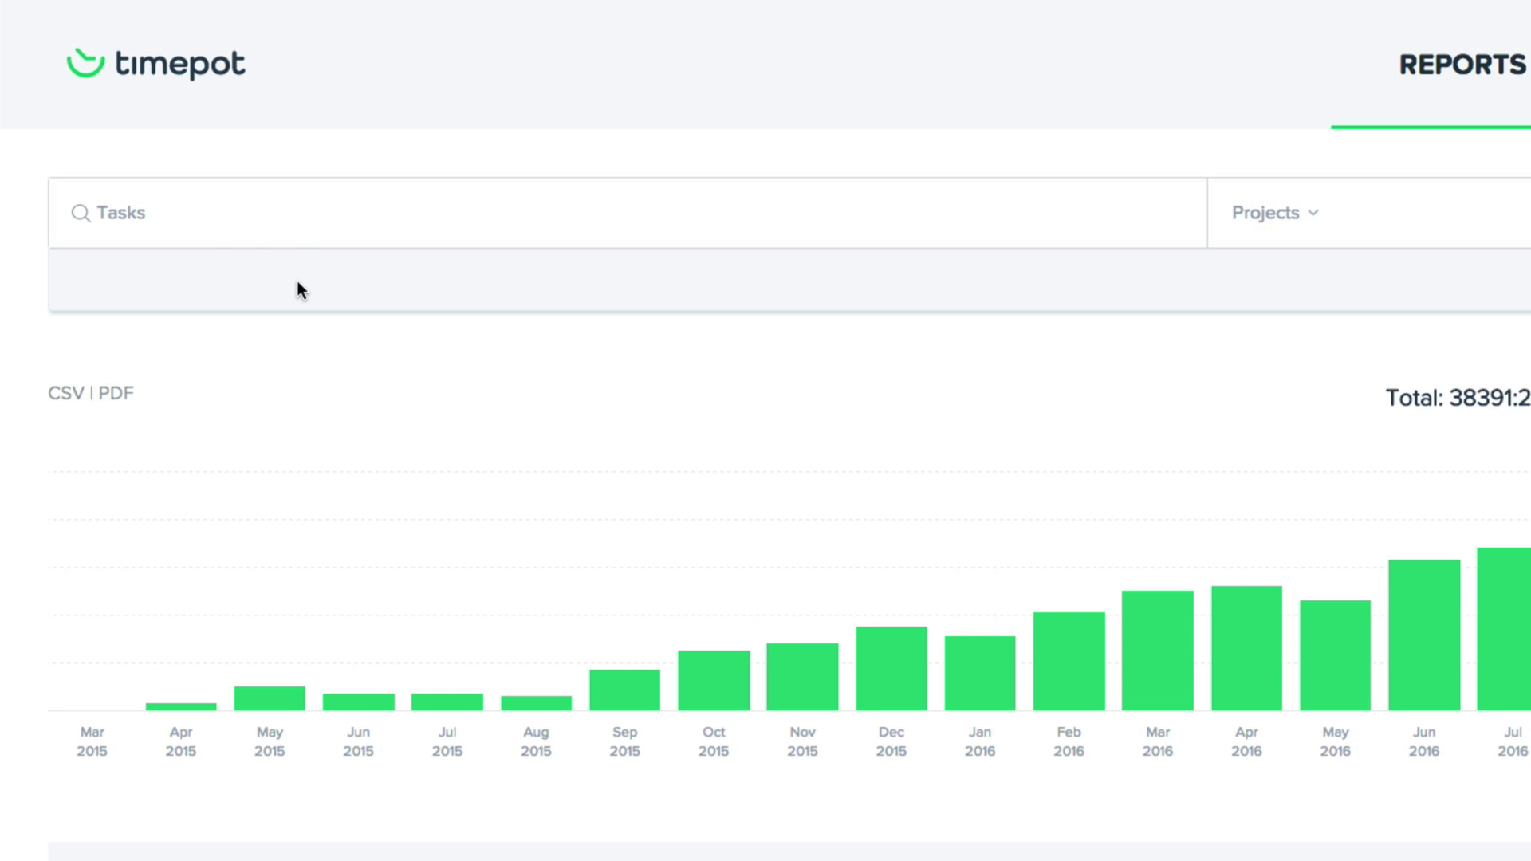
Step: Filter the report to 'meeting' tasks and show those hours as a per-project list
click(214, 213)
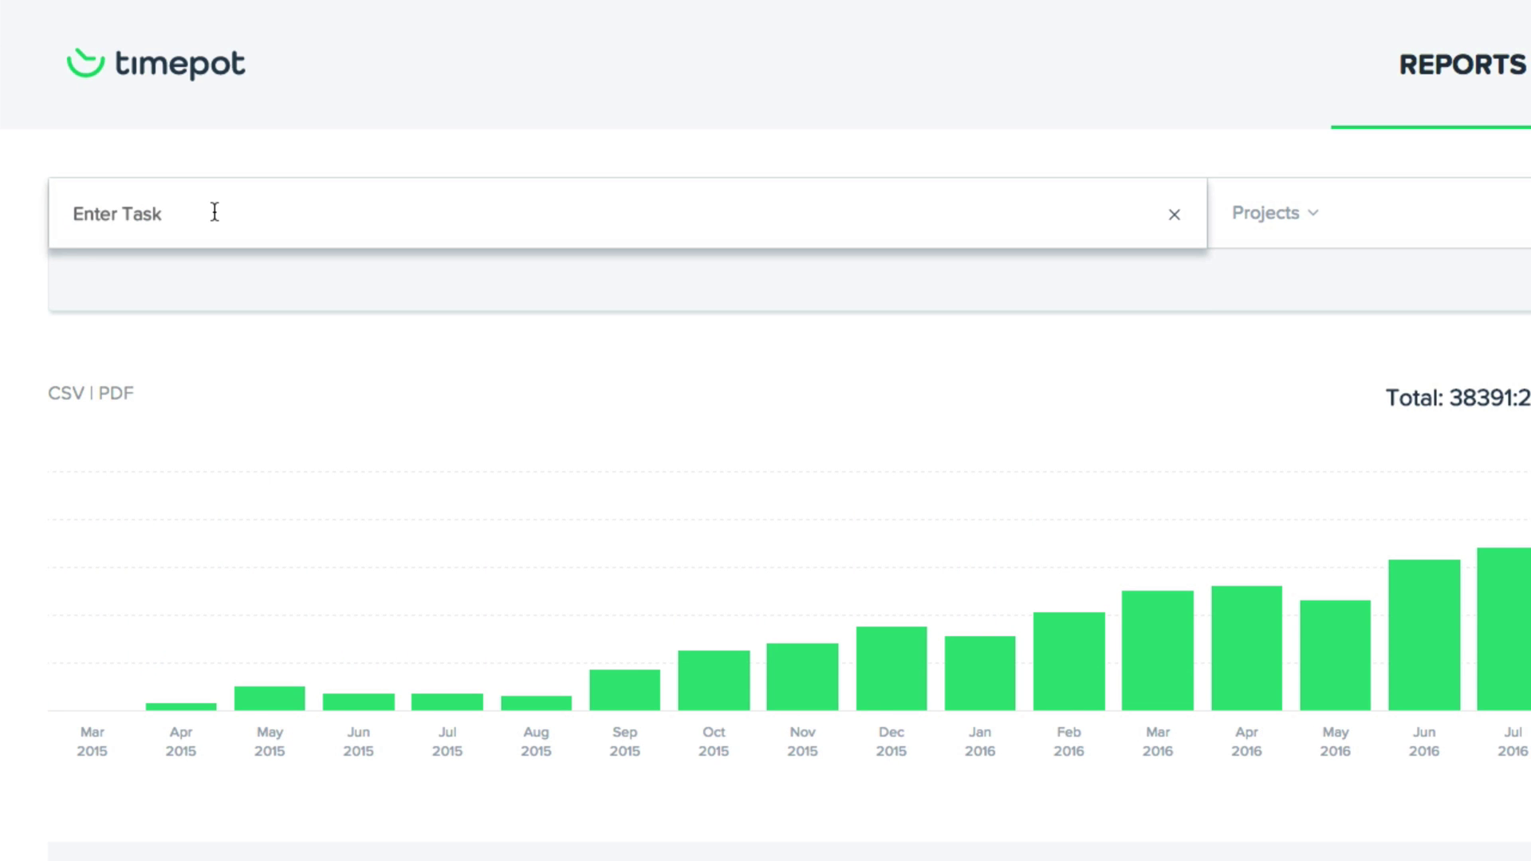
text(meeting)
key(Return)
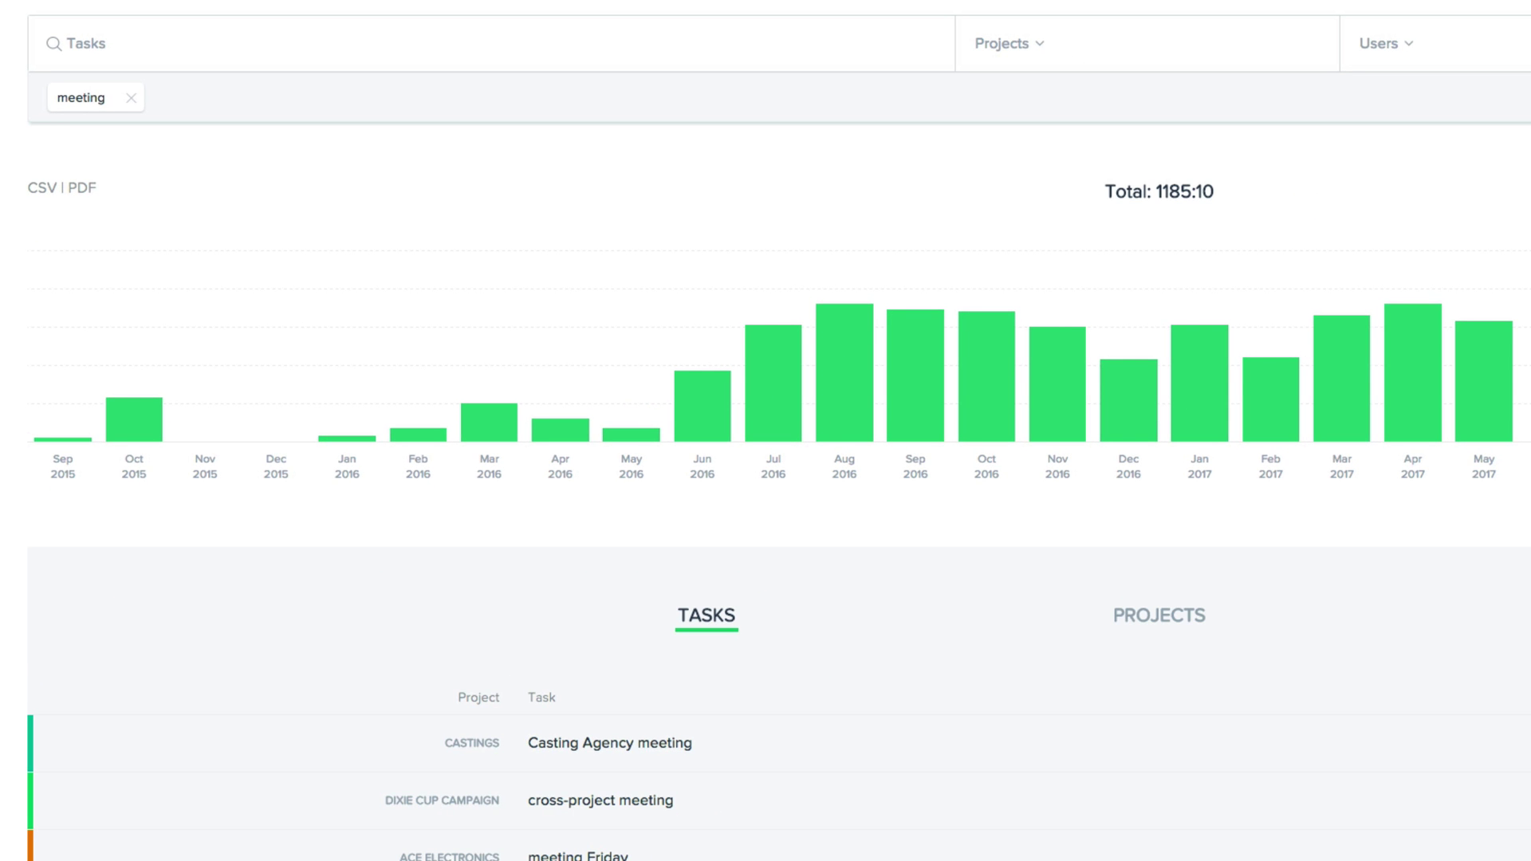
scroll(765, 431, down, 5)
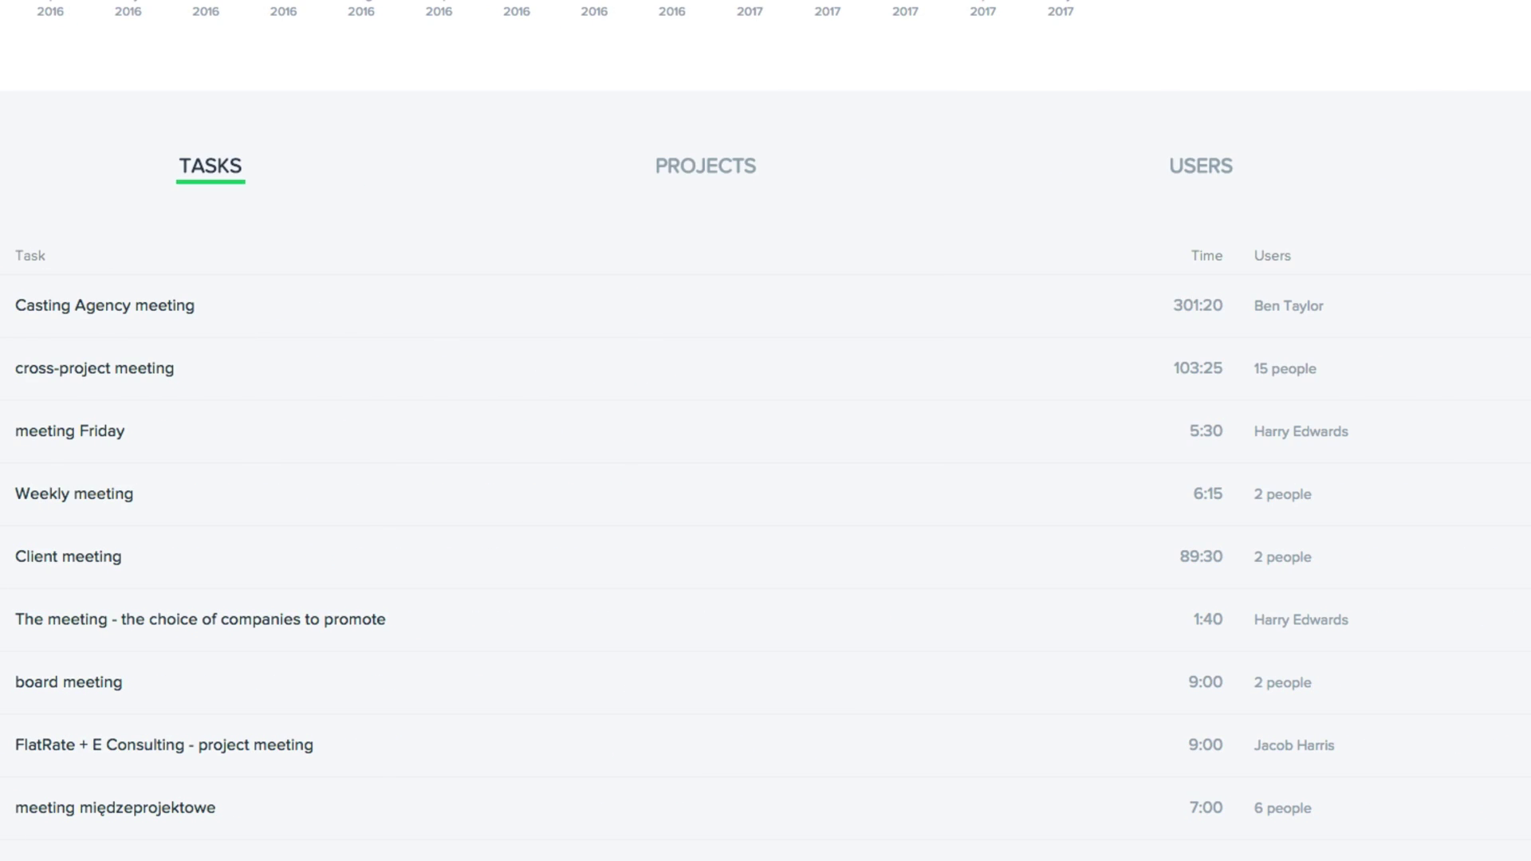
click(732, 170)
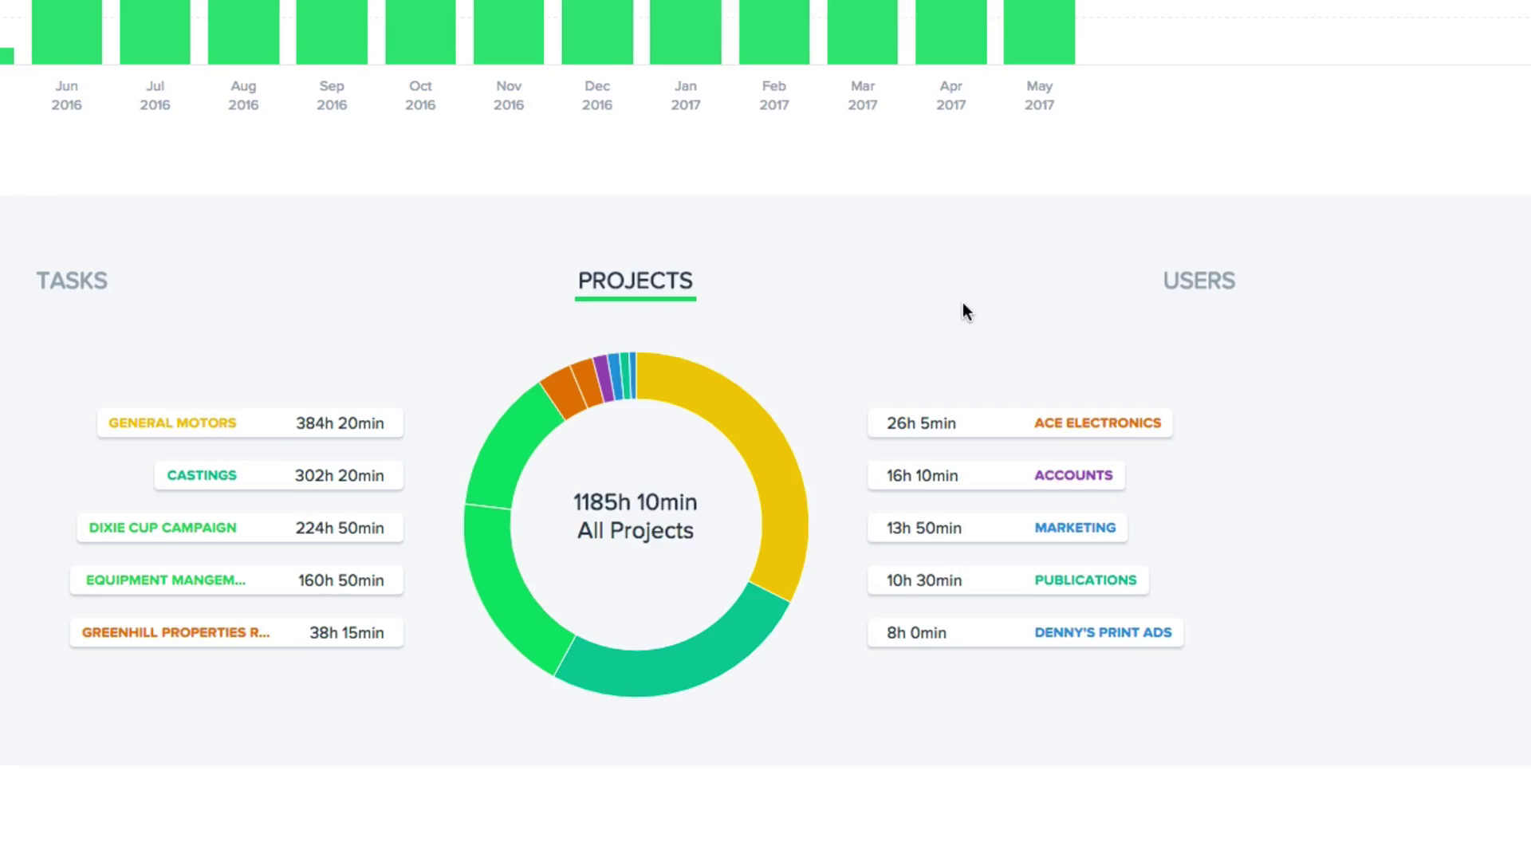
click(1488, 411)
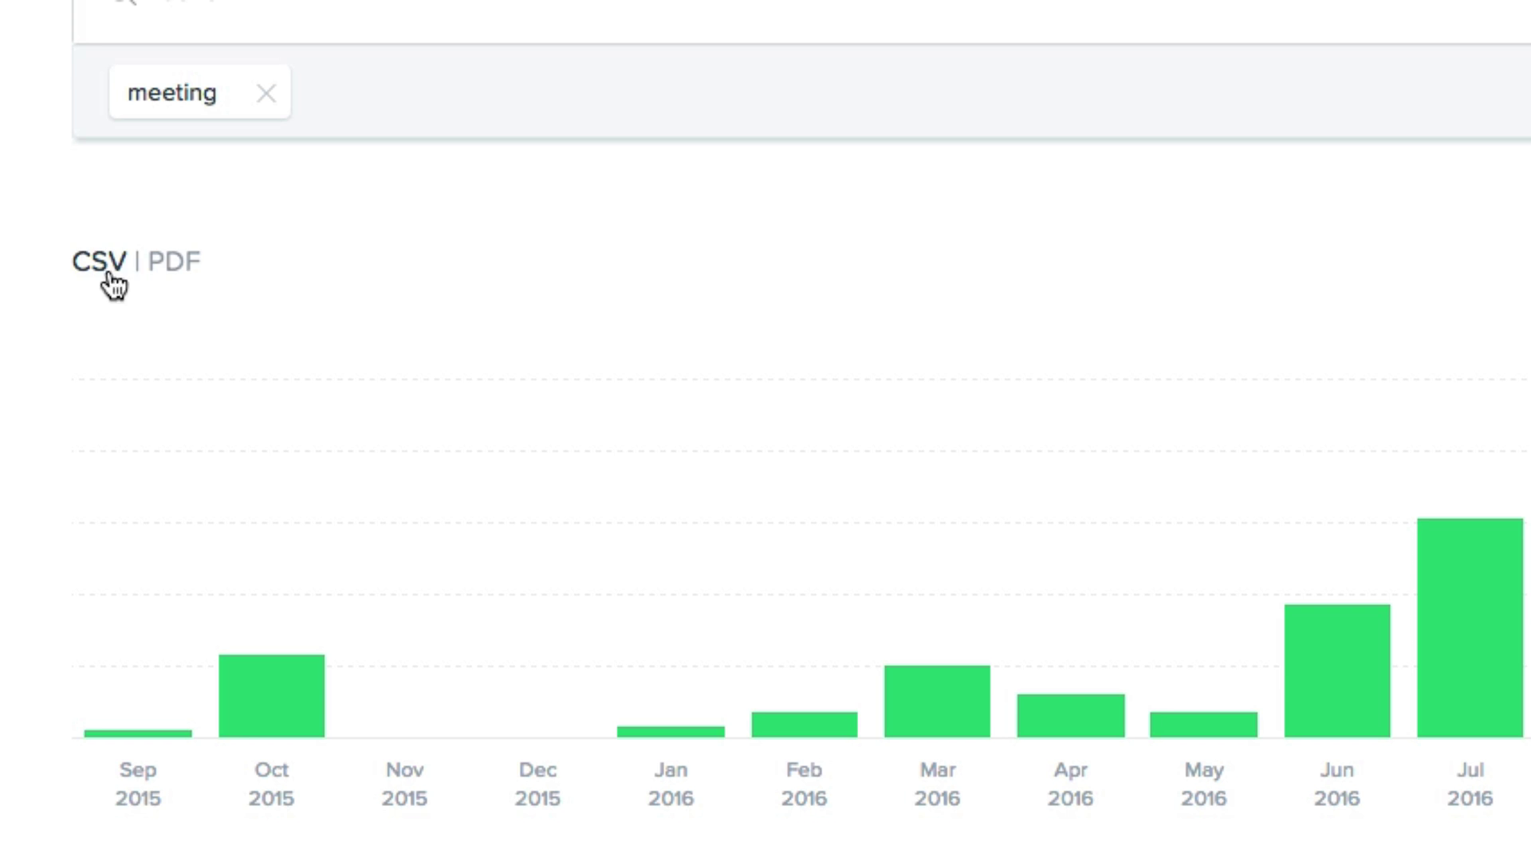
Step: Export the time report as a PDF, then go to the Finances overview
click(170, 275)
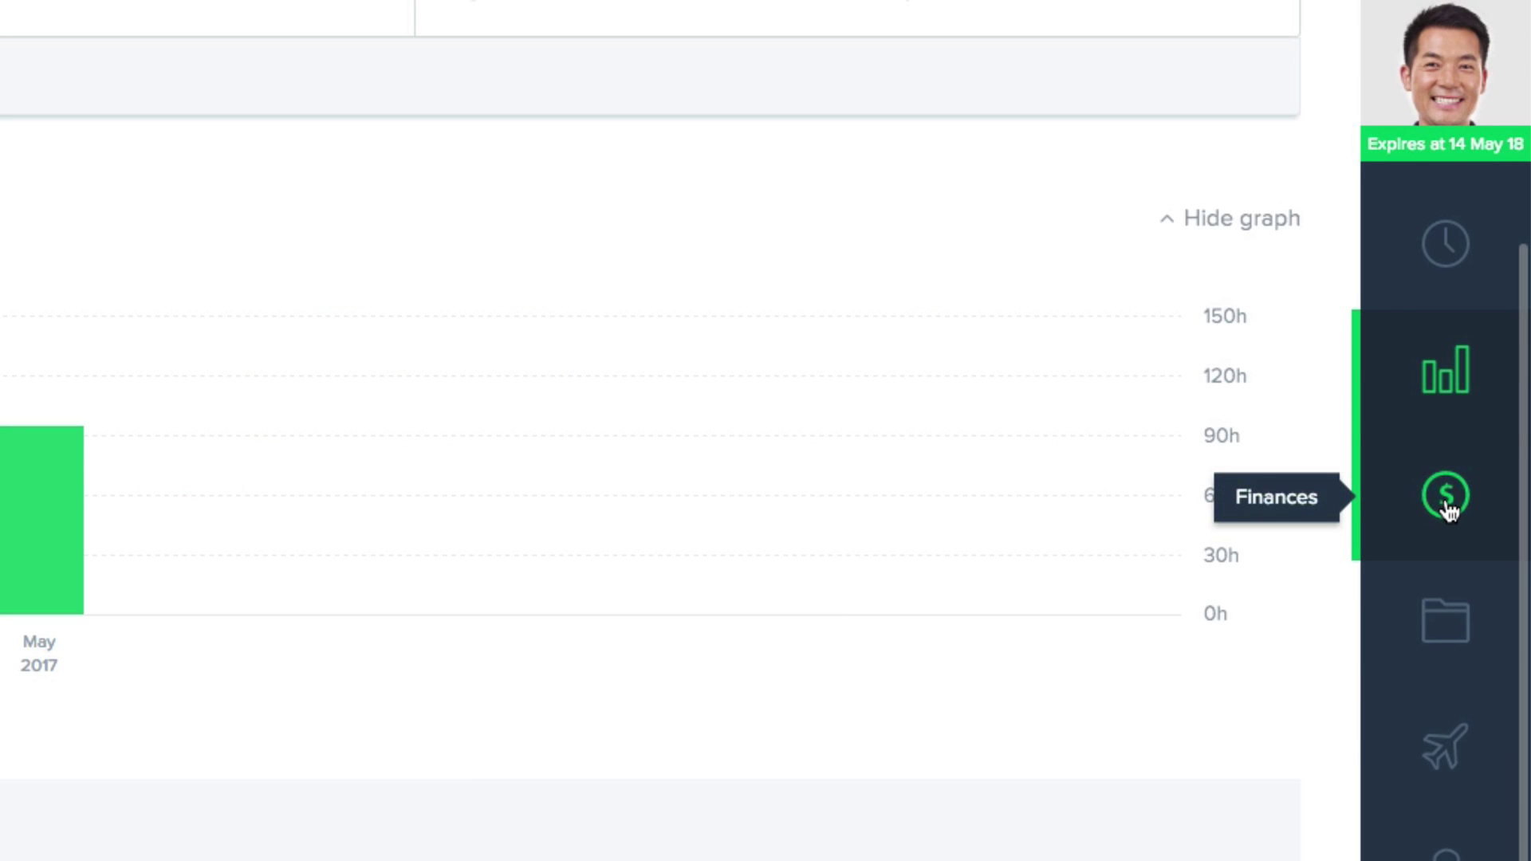
click(1449, 510)
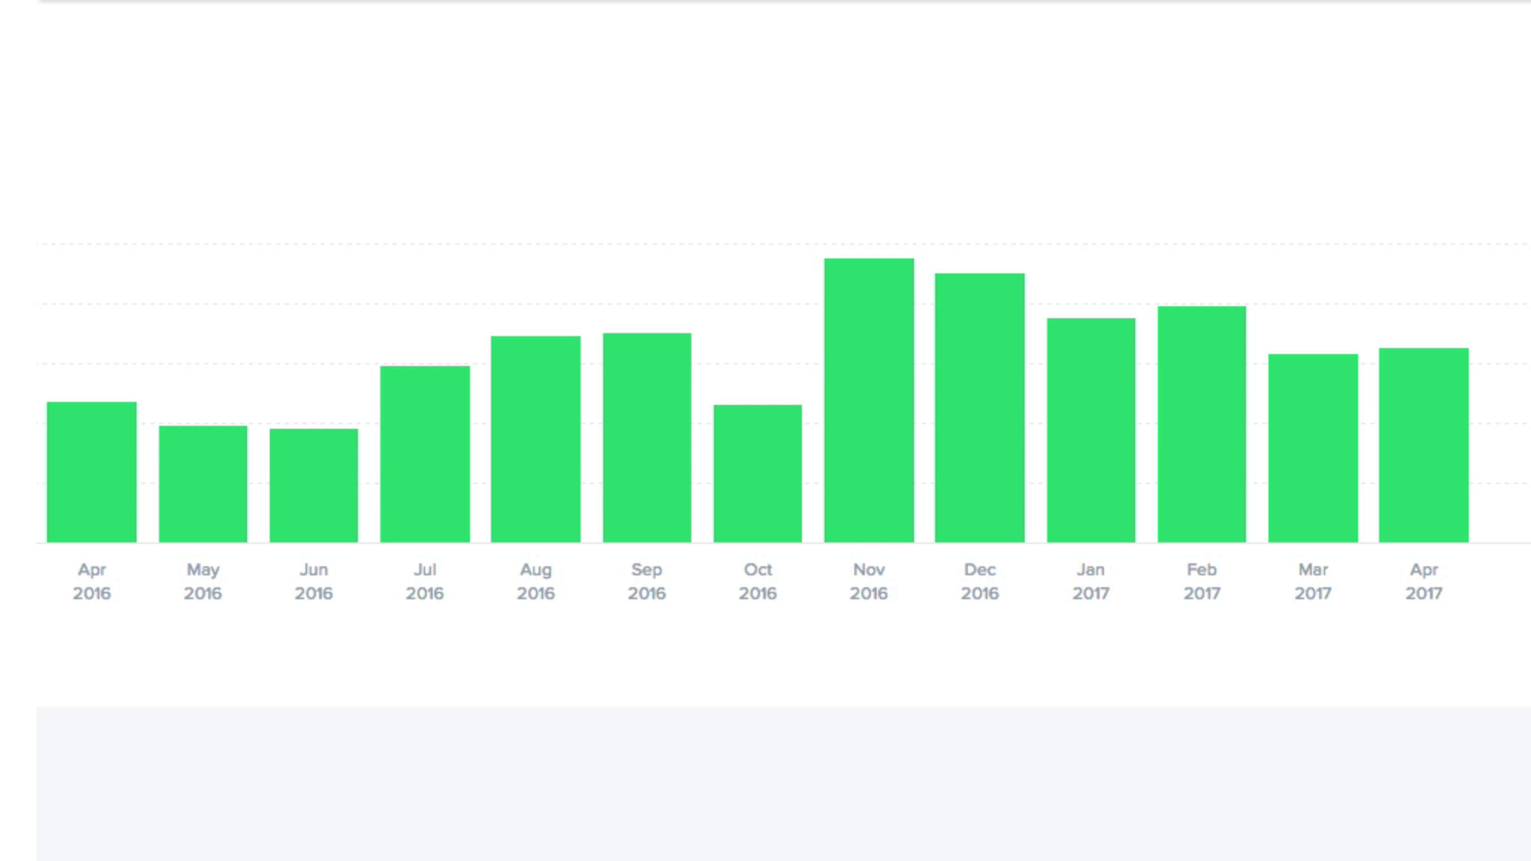
Step: Drill into the Jan 2017 bar to show that month's $729,440 income and $346,384 expenses
click(1097, 519)
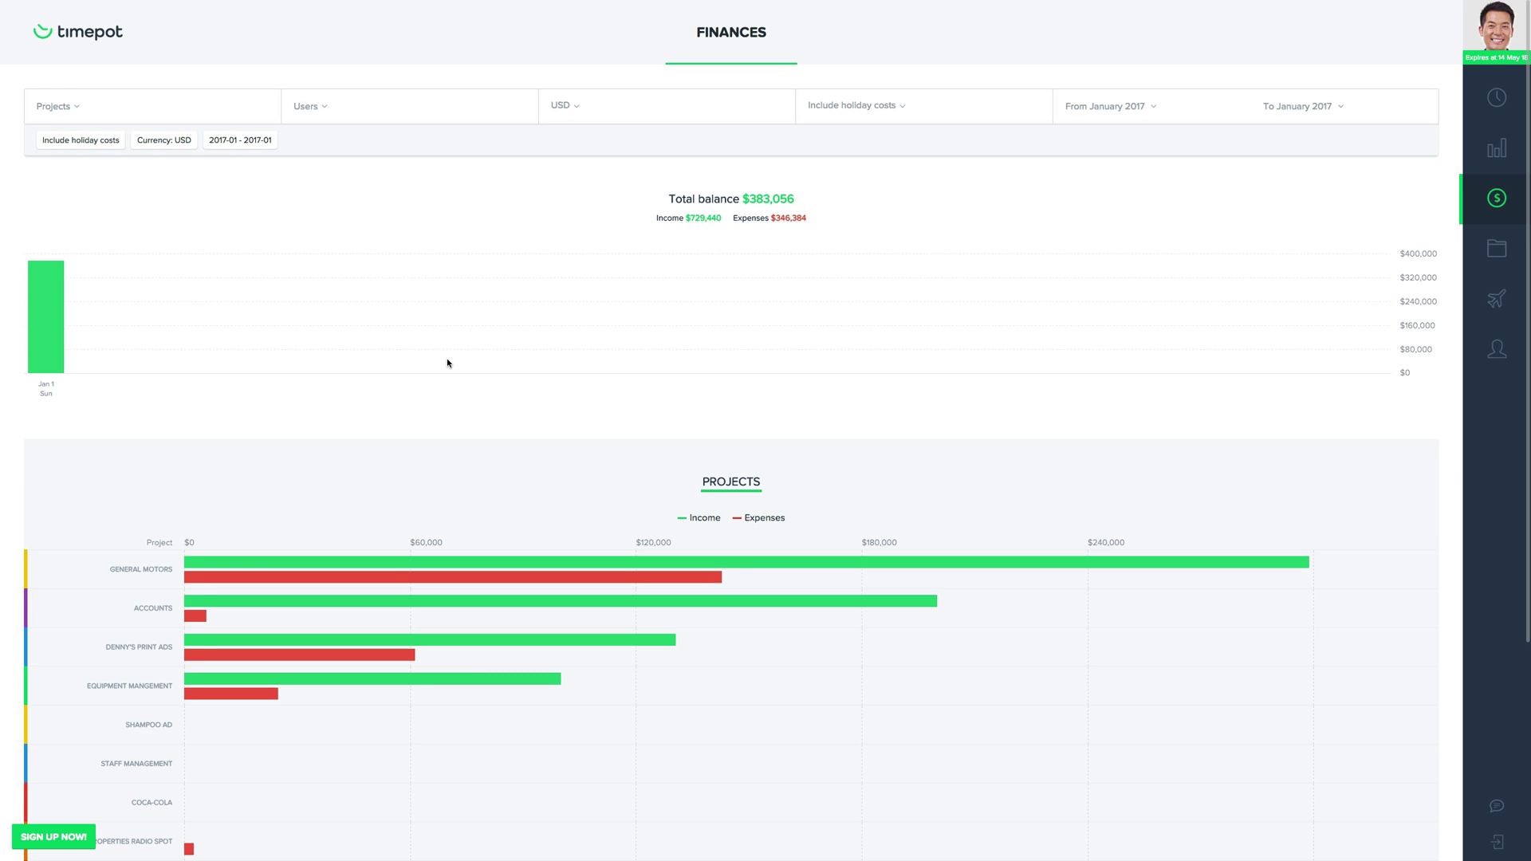
Step: Review the Projects, Users and holiday-cost filters, then set the From month to April
click(195, 112)
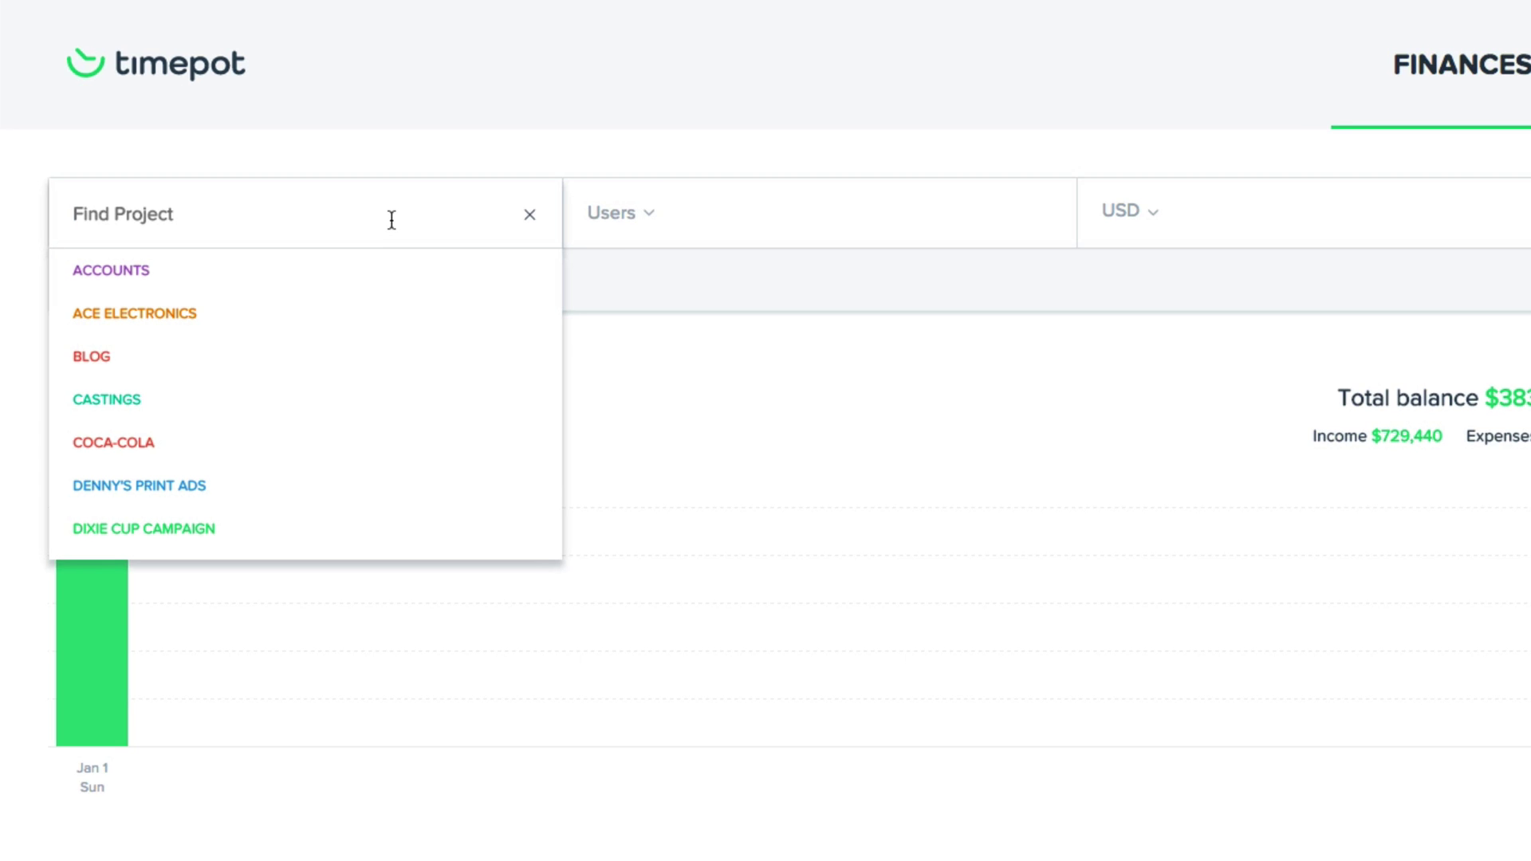
click(878, 229)
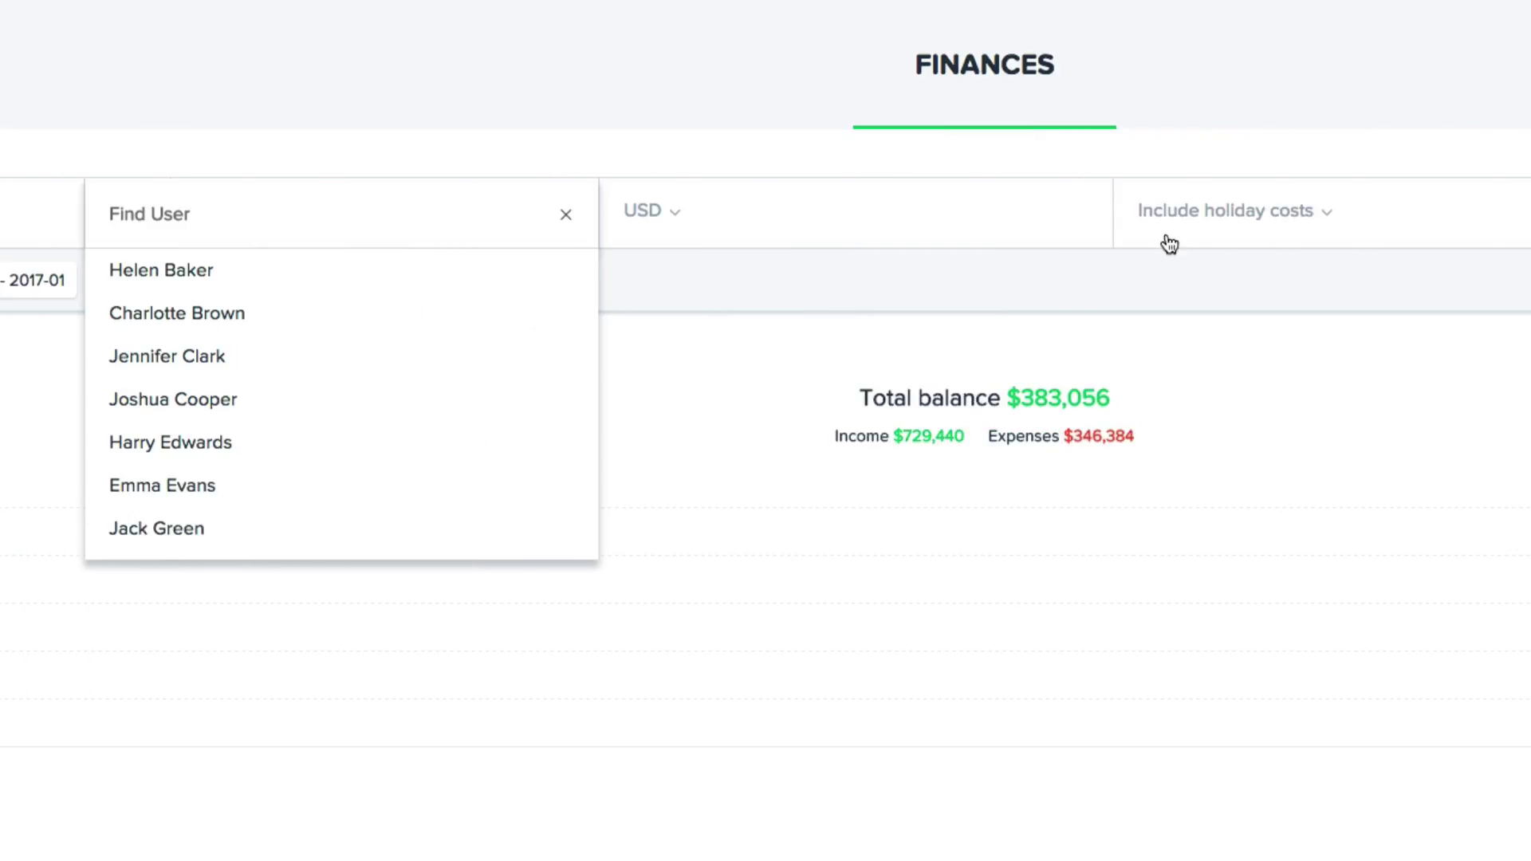
click(811, 215)
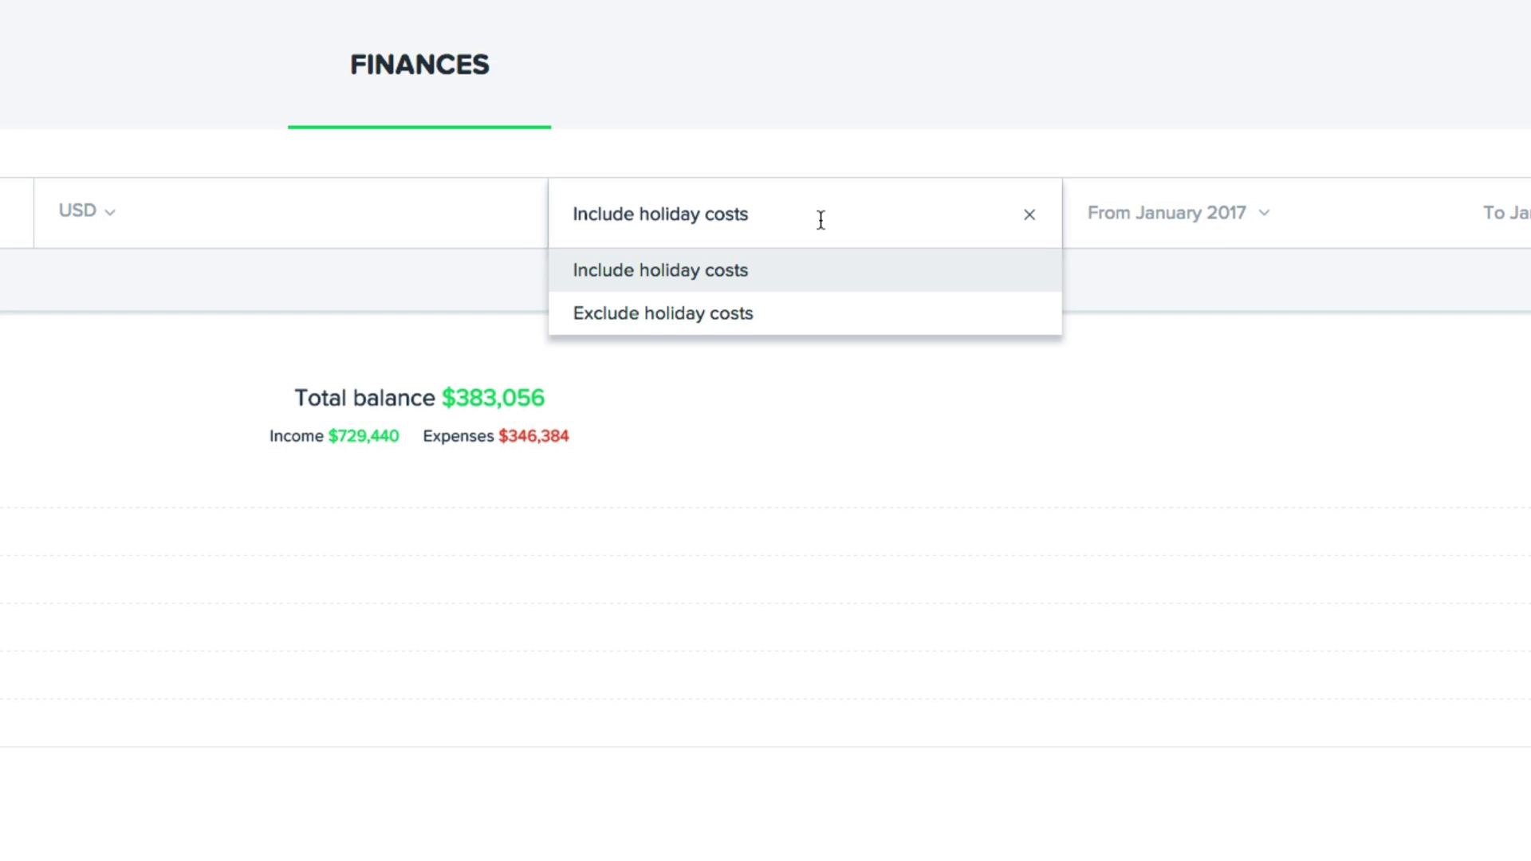
click(1315, 221)
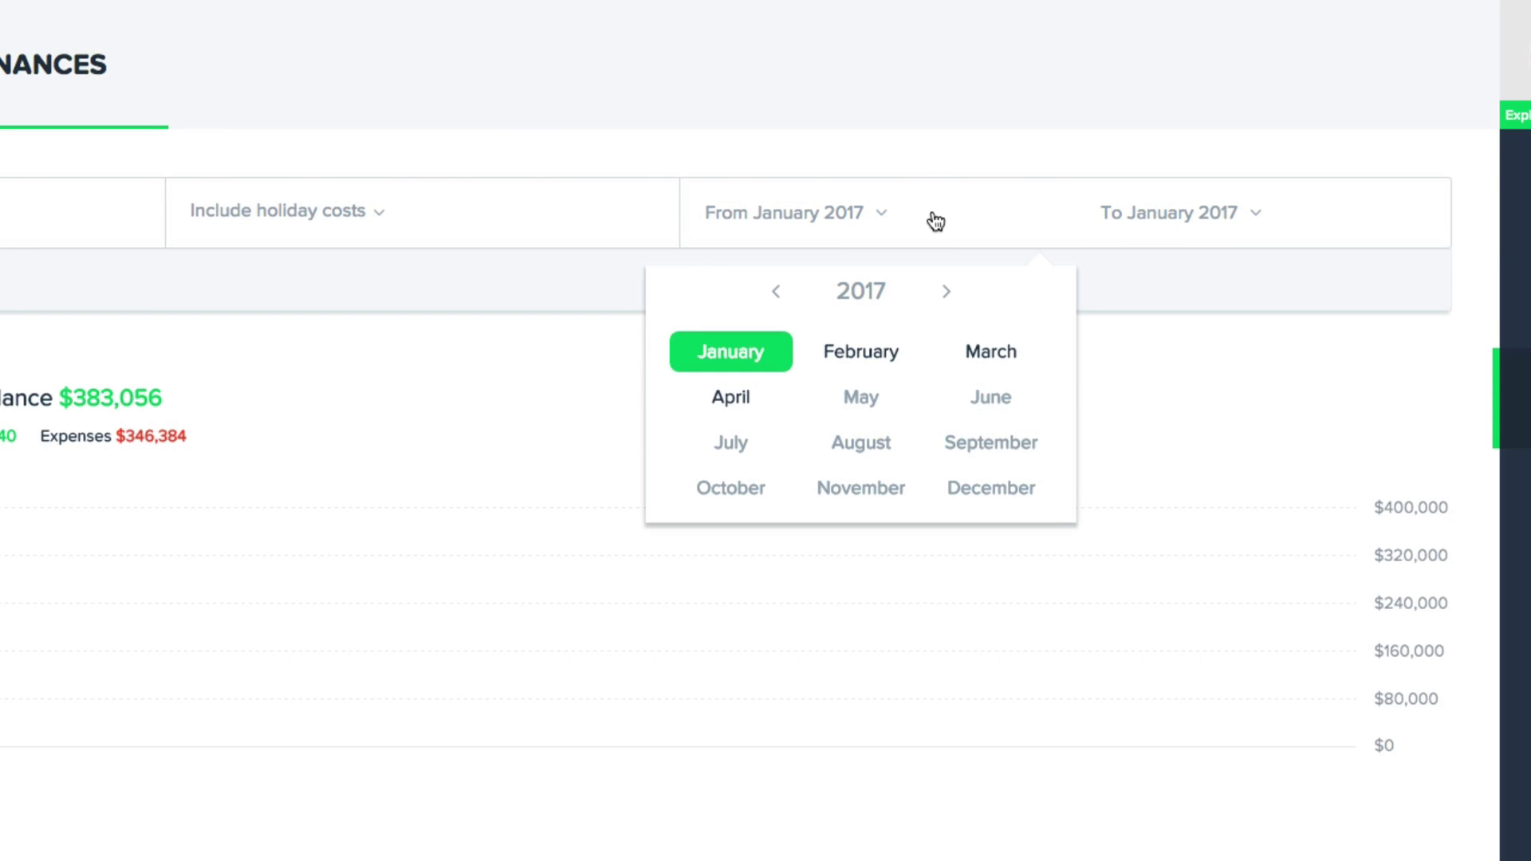
click(923, 160)
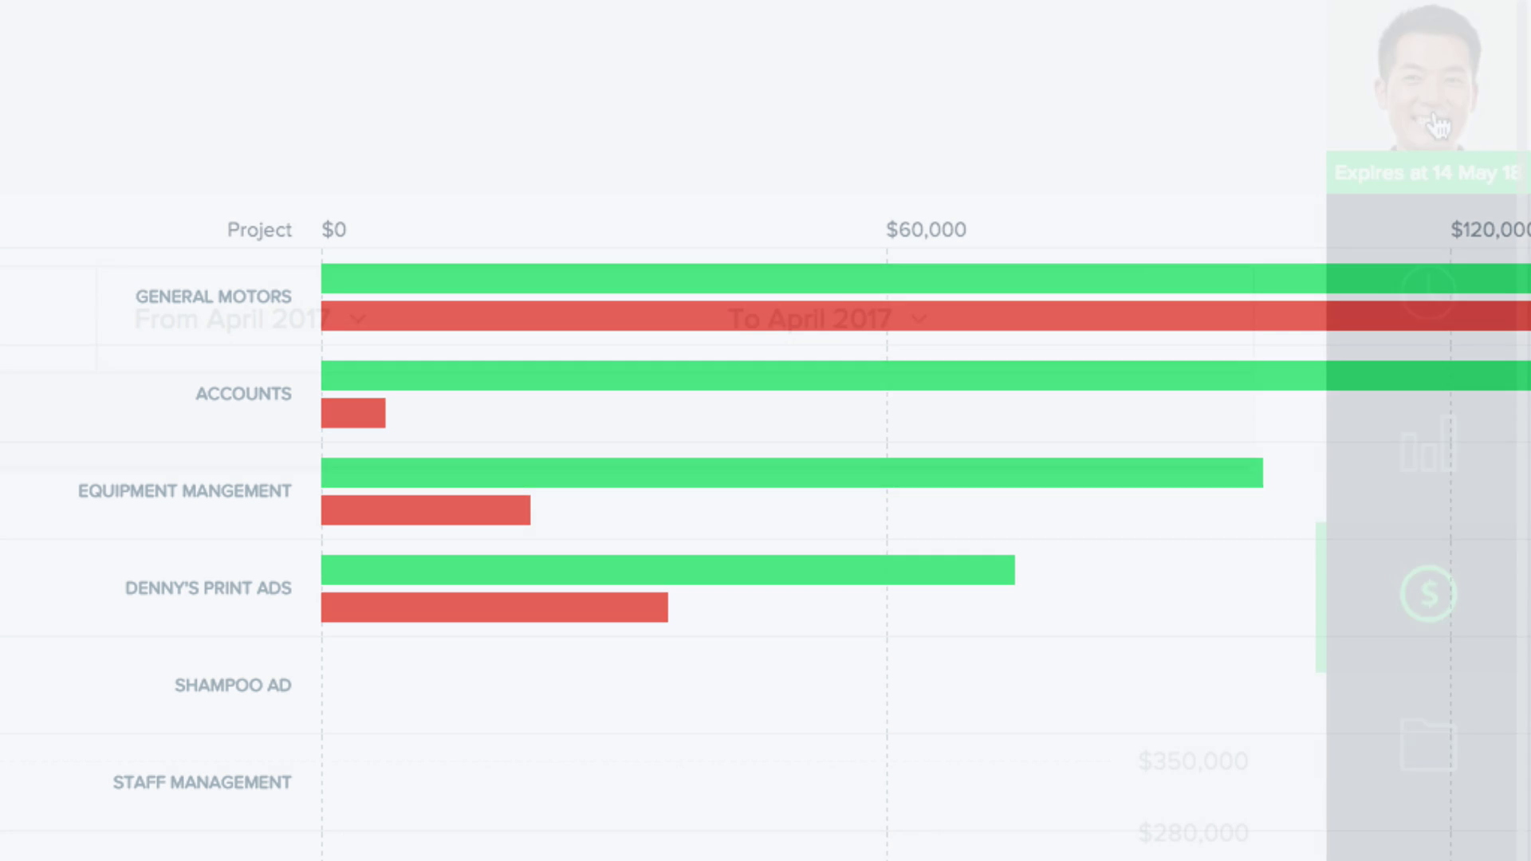
click(1436, 122)
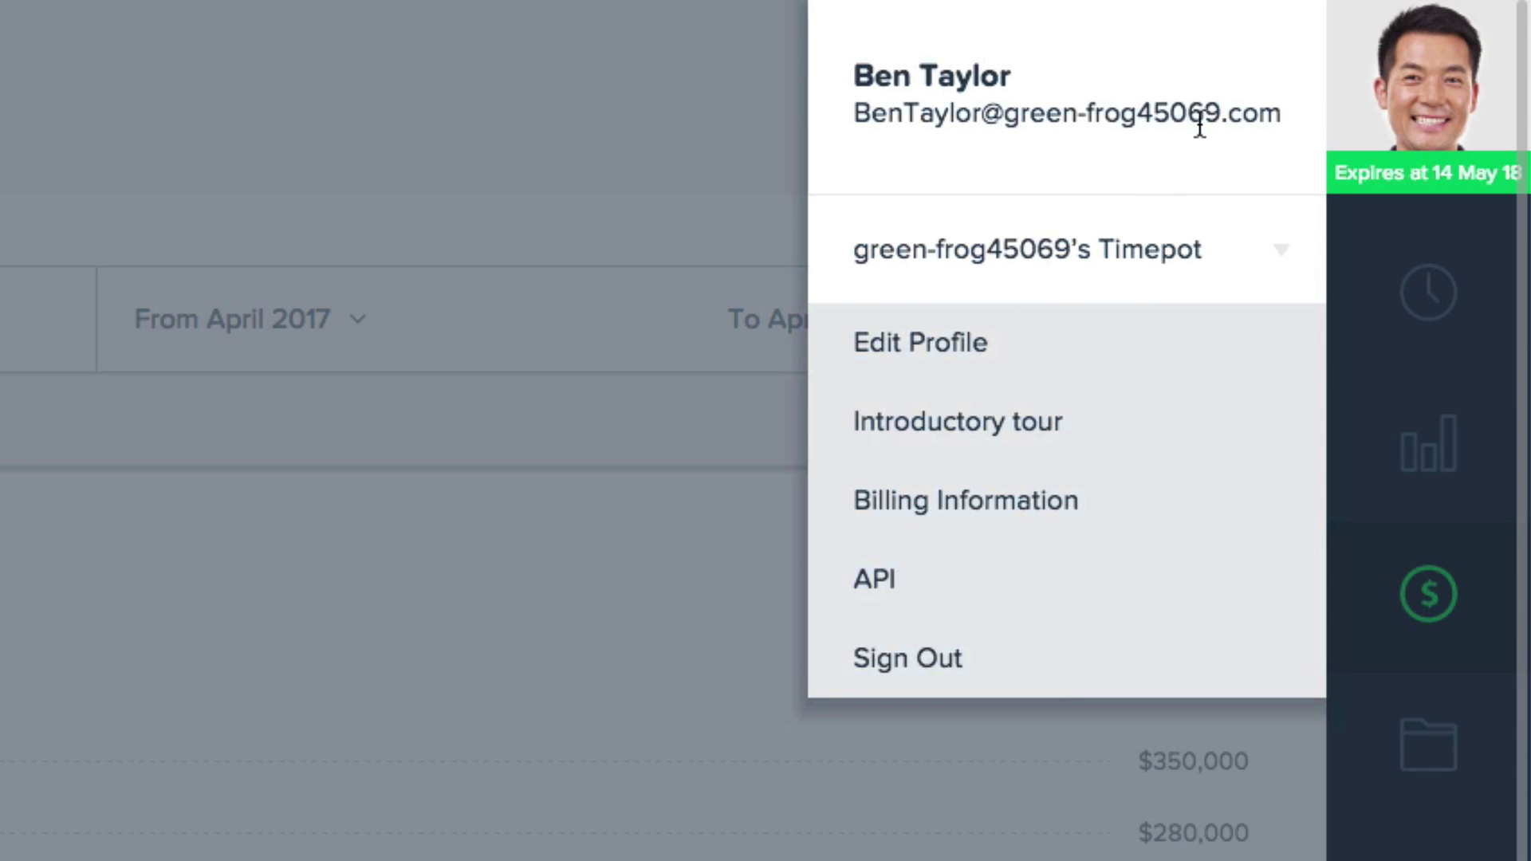